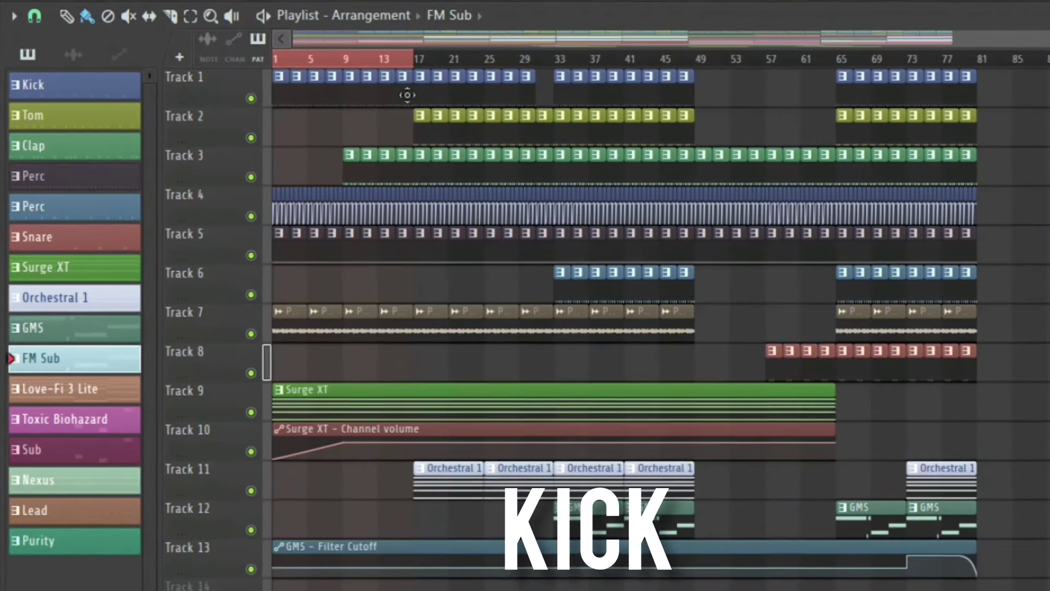
Unmute Track 5 alongside the kick and examine the step velocities of the Perc pattern in the Channel rack's graph editor.
left_click(89, 91)
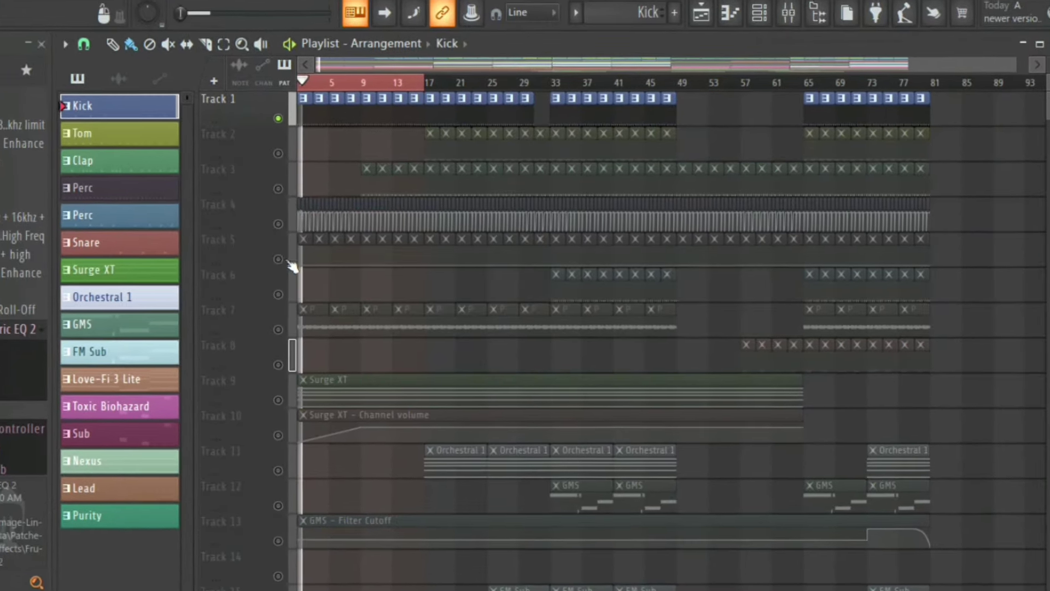
left_click(283, 260)
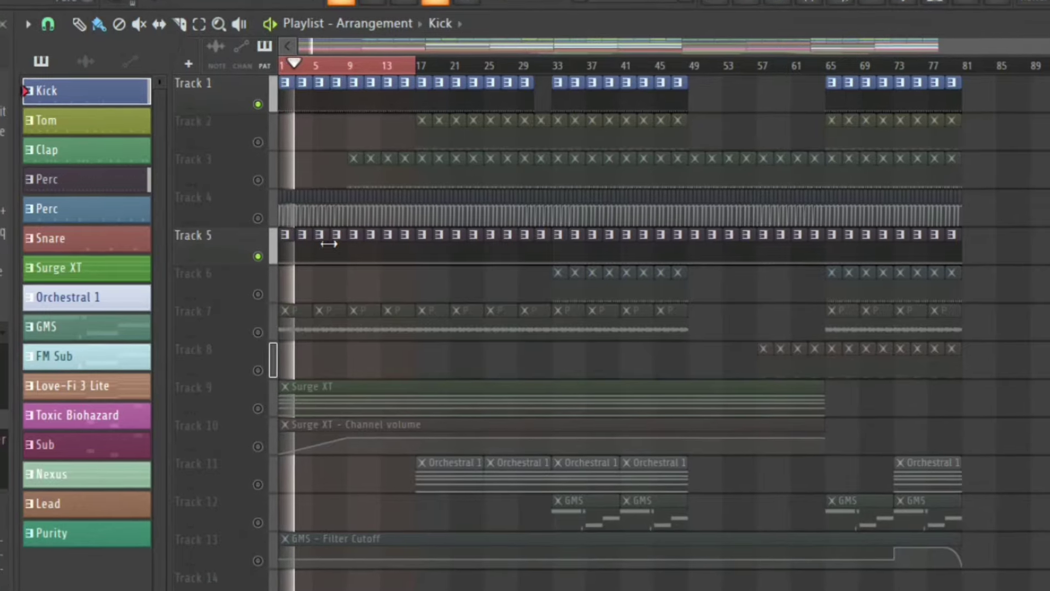
left_click(89, 181)
key("F6")
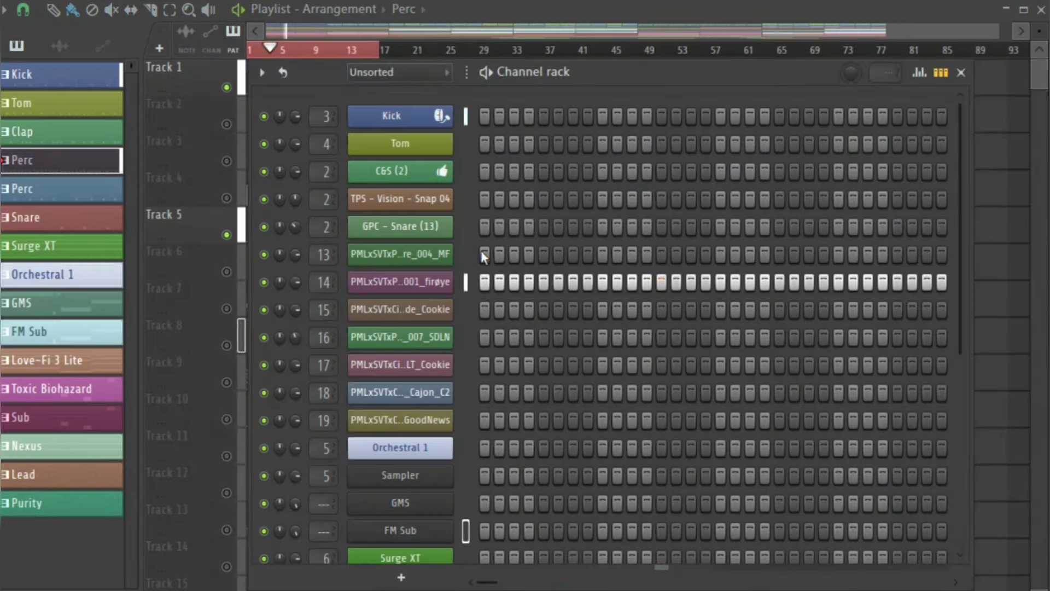
left_click(921, 73)
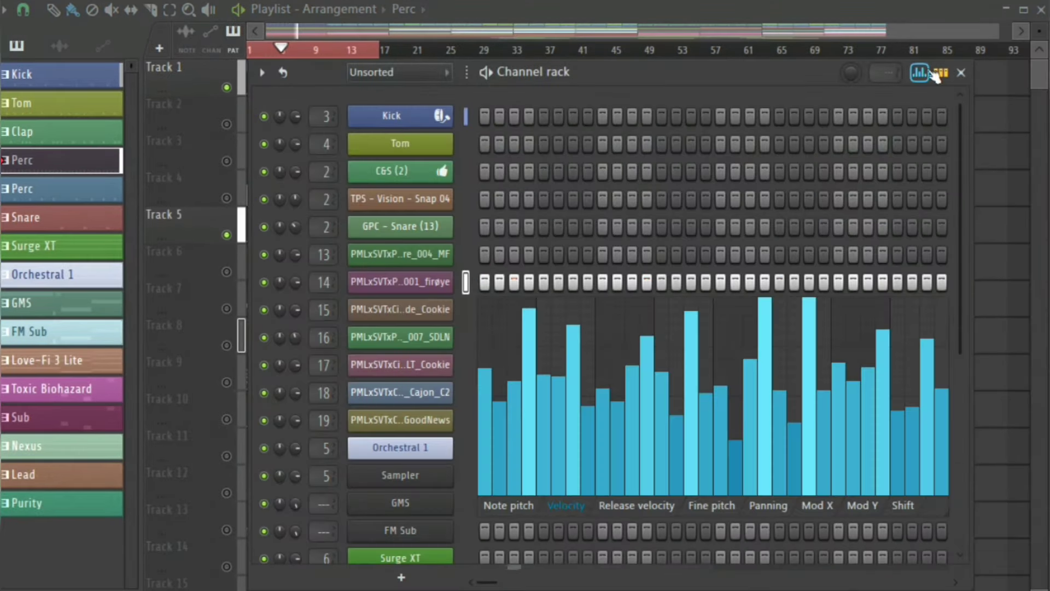
left_click(932, 73)
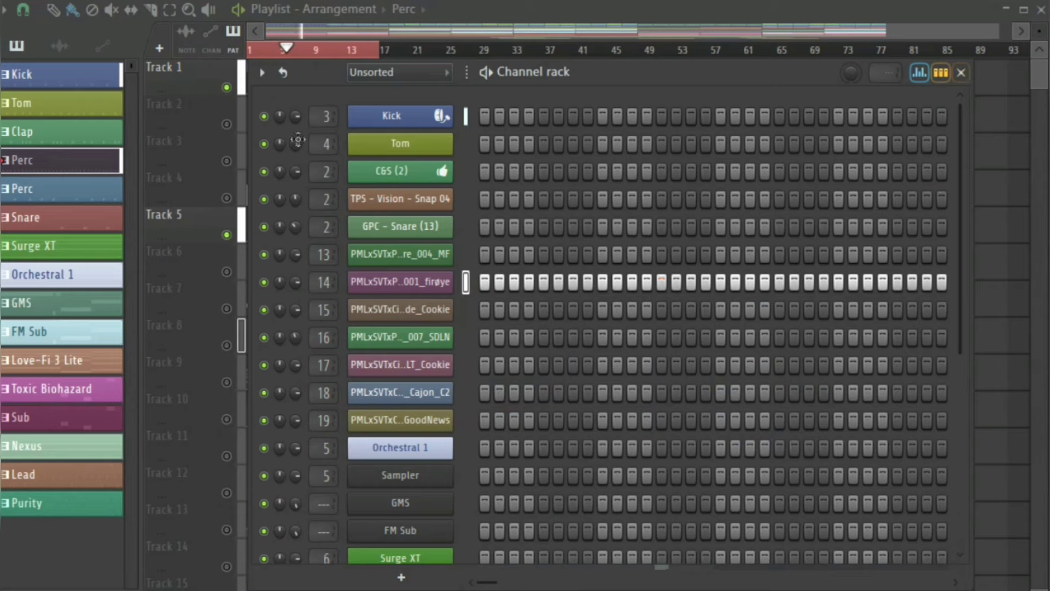
Unmute Tracks 3 and 4 and view the Clap pattern's layered steps in the Channel rack.
left_click(239, 203)
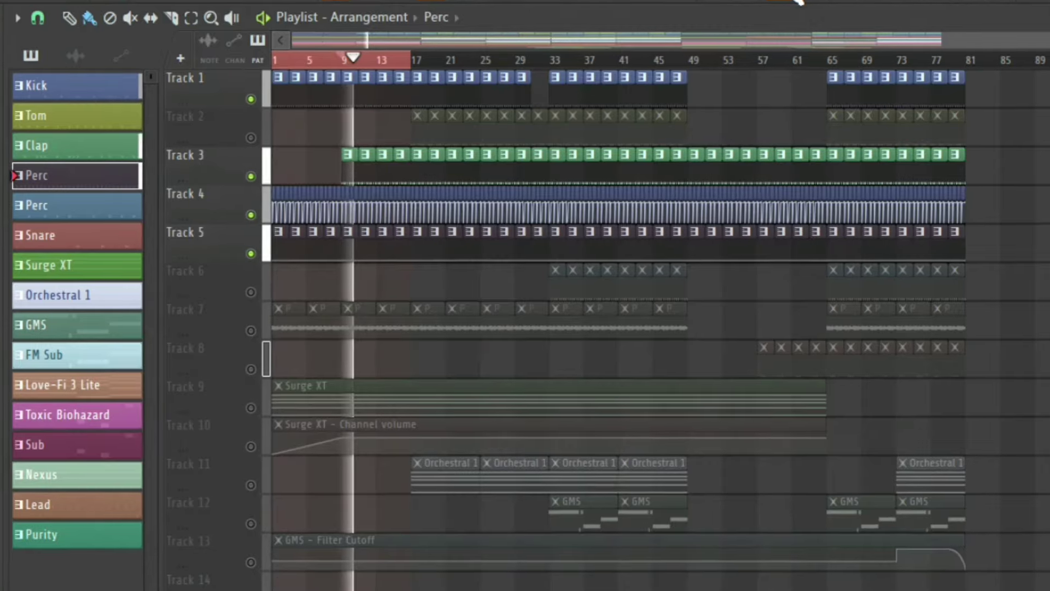
left_click(799, 6)
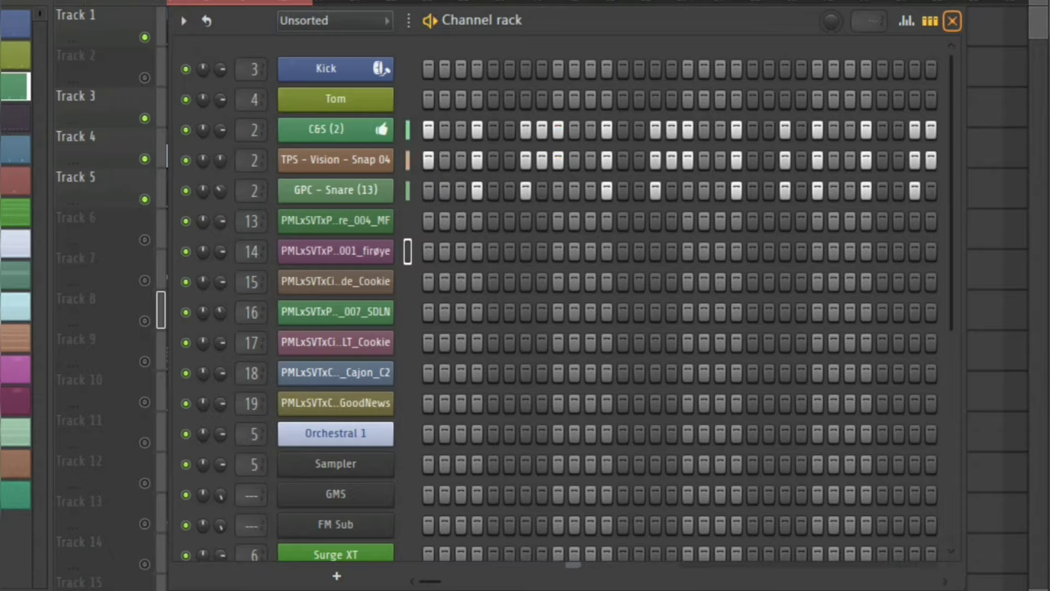
key("F6")
Select the Clap insert in the mixer and check its Fruity delay 2 settings while listening to playback.
key("F9")
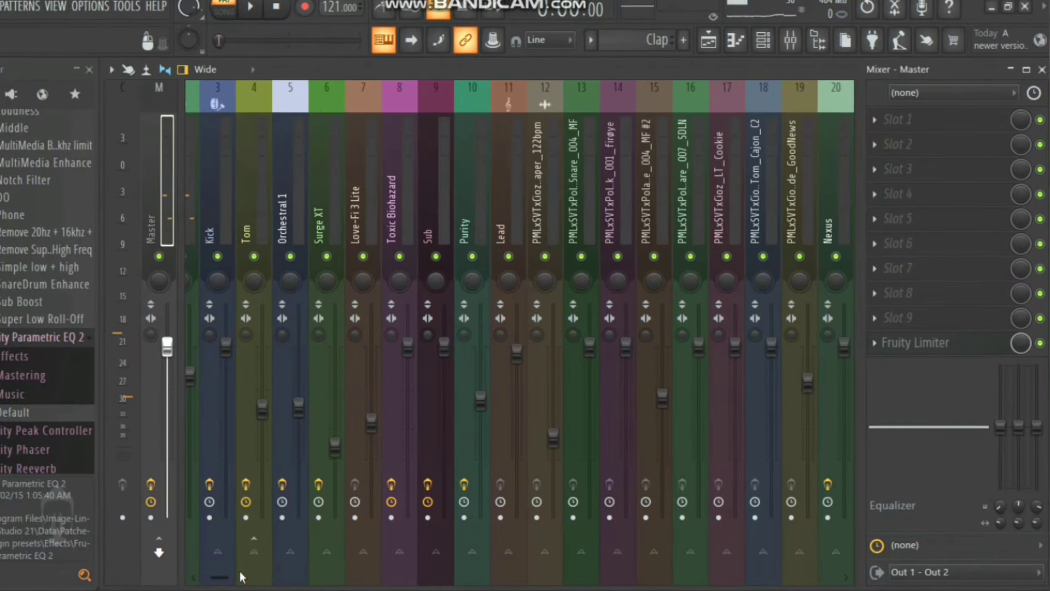
scroll(180, 325, "up", 2)
left_click(209, 218)
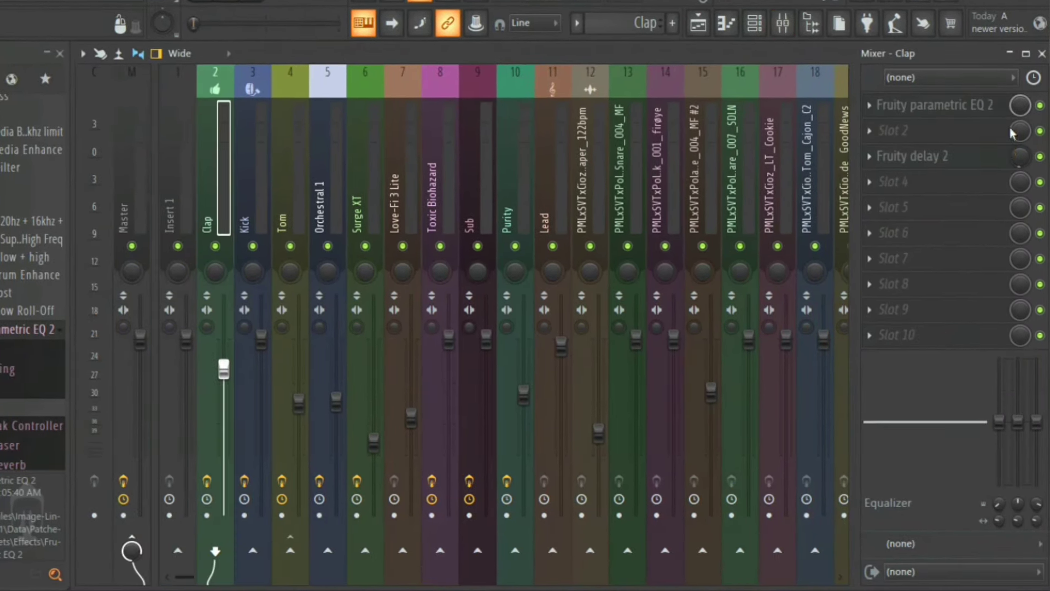
left_click(982, 160)
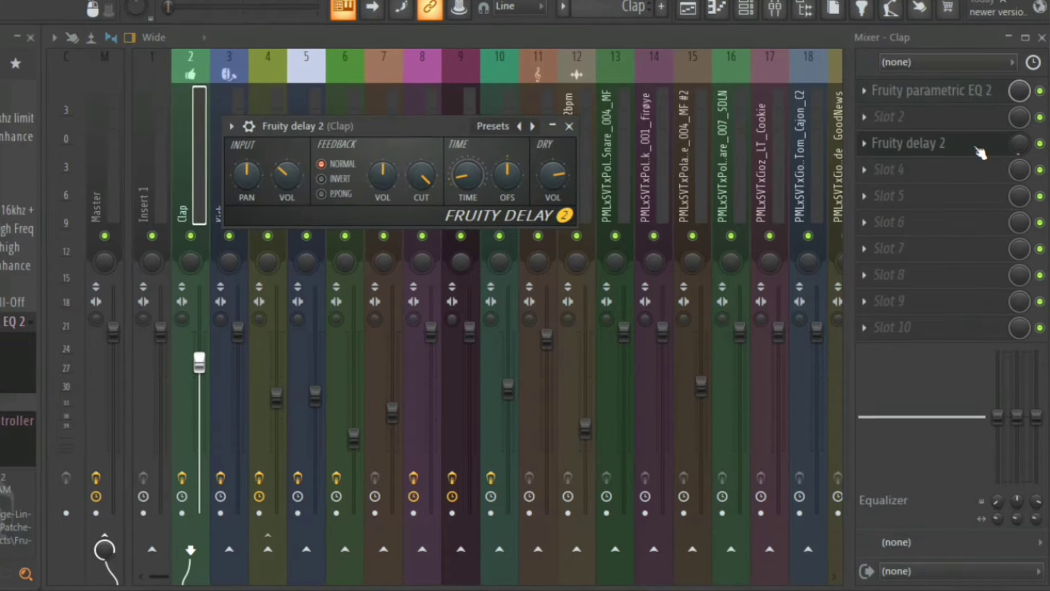
key("space")
left_click(979, 149)
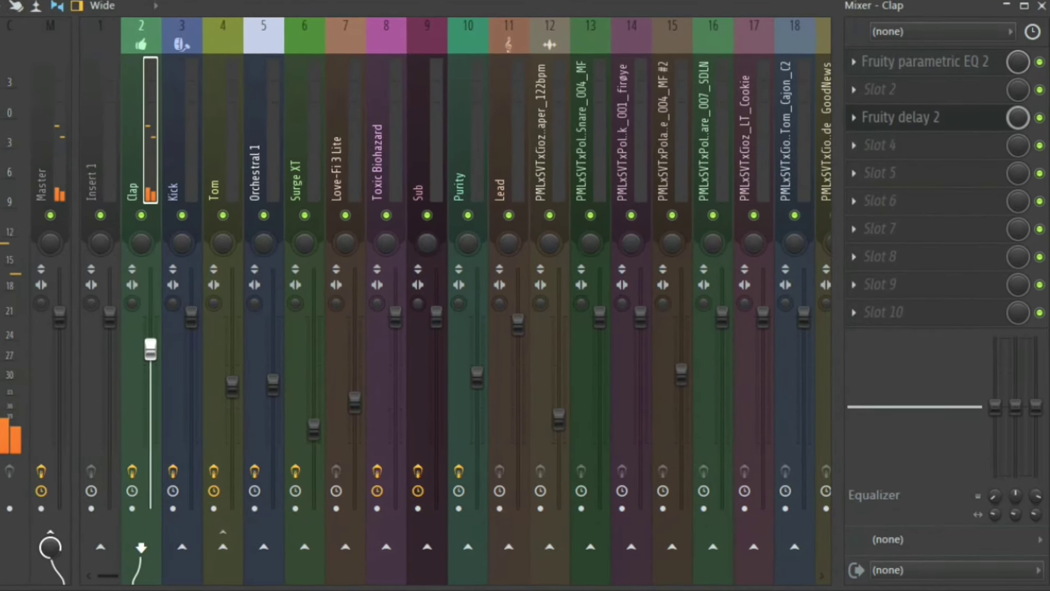
Audition the clap without its high cut by raising band 7 of Fruity parametric EQ 2 to about 0 dB and pulling it back down.
left_click(970, 65)
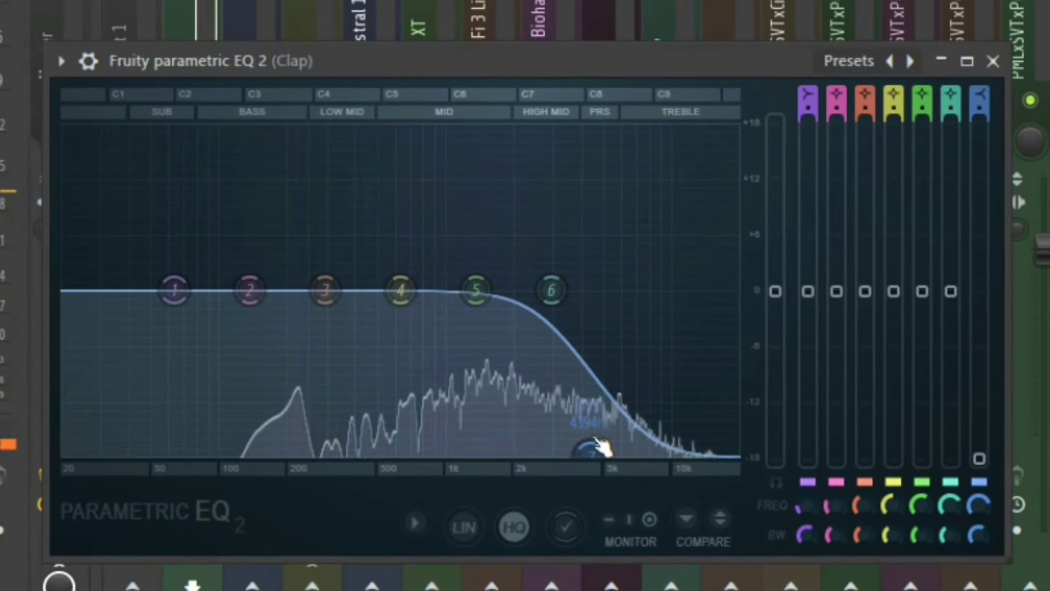
mouse_move(396, 450)
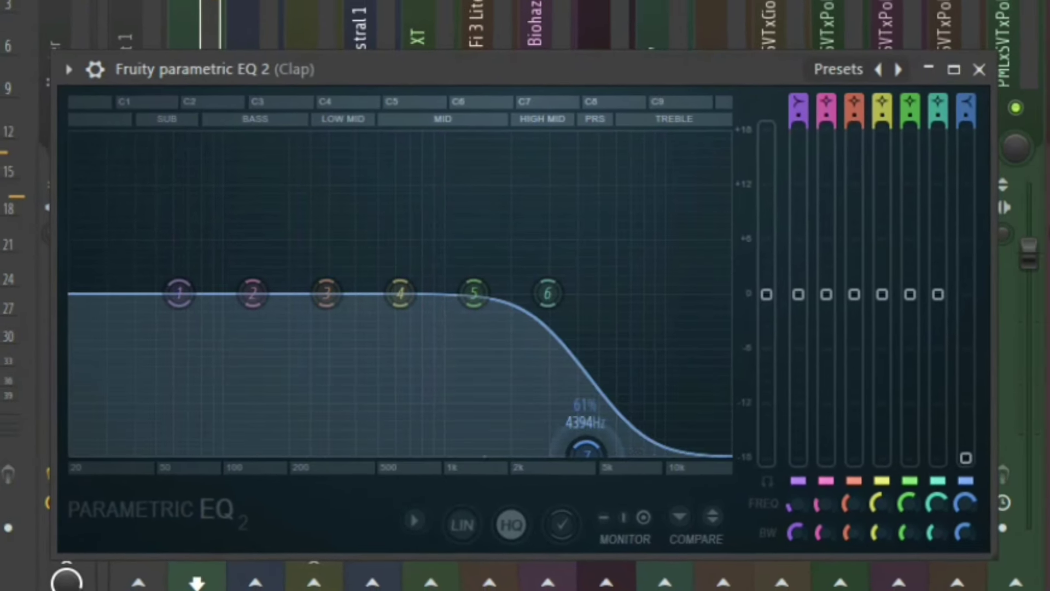
left_click_drag(587, 452, 586, 295)
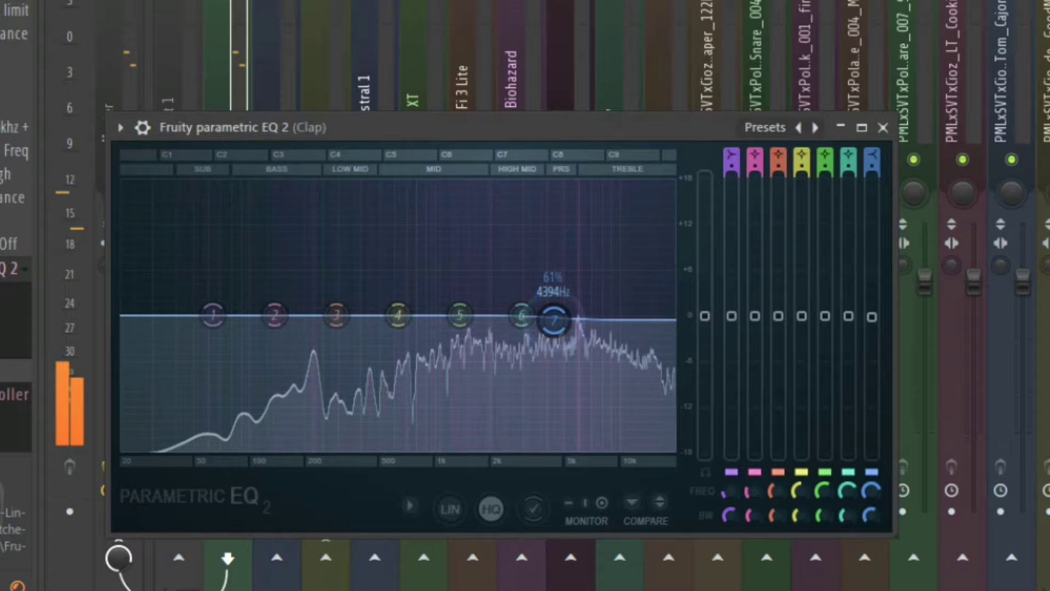
left_click_drag(567, 309, 532, 451)
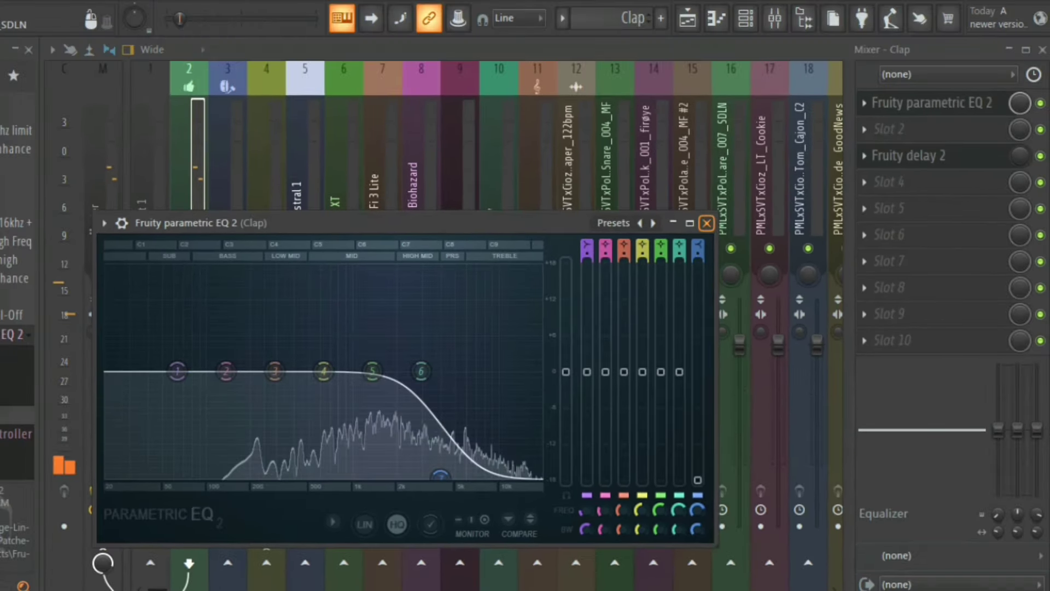
left_click(691, 175)
key("F9")
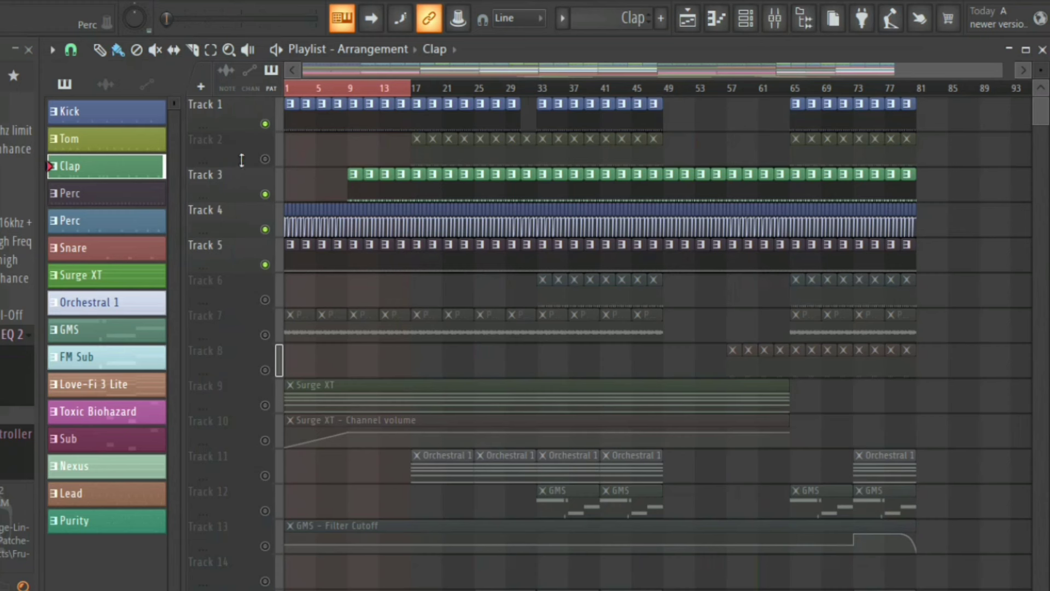
Unmute the shaker on Track 7 and the tom on Track 2 while playing the drum arrangement.
left_click(266, 336)
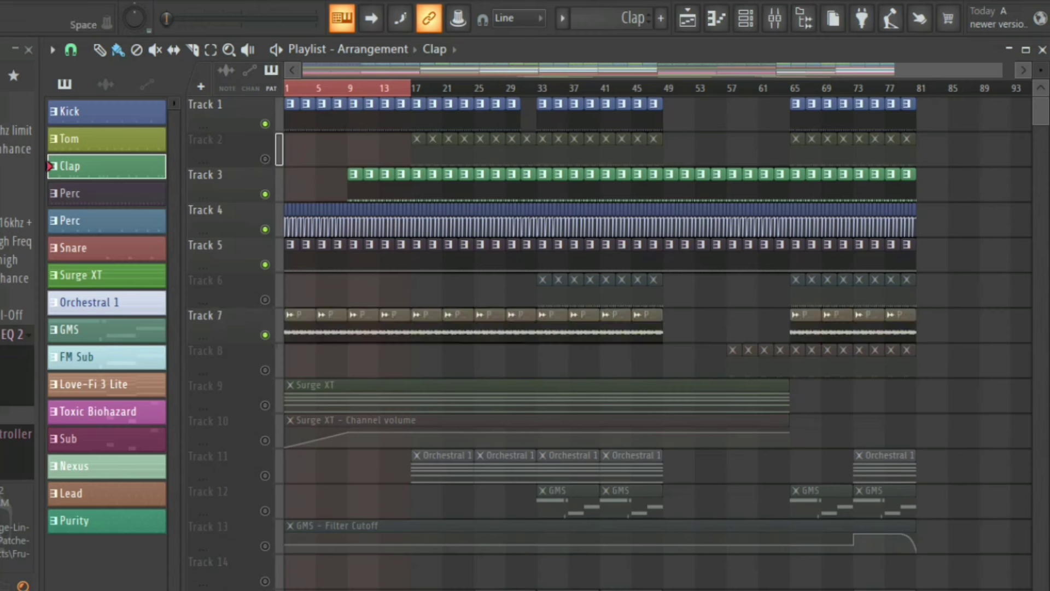
key("space")
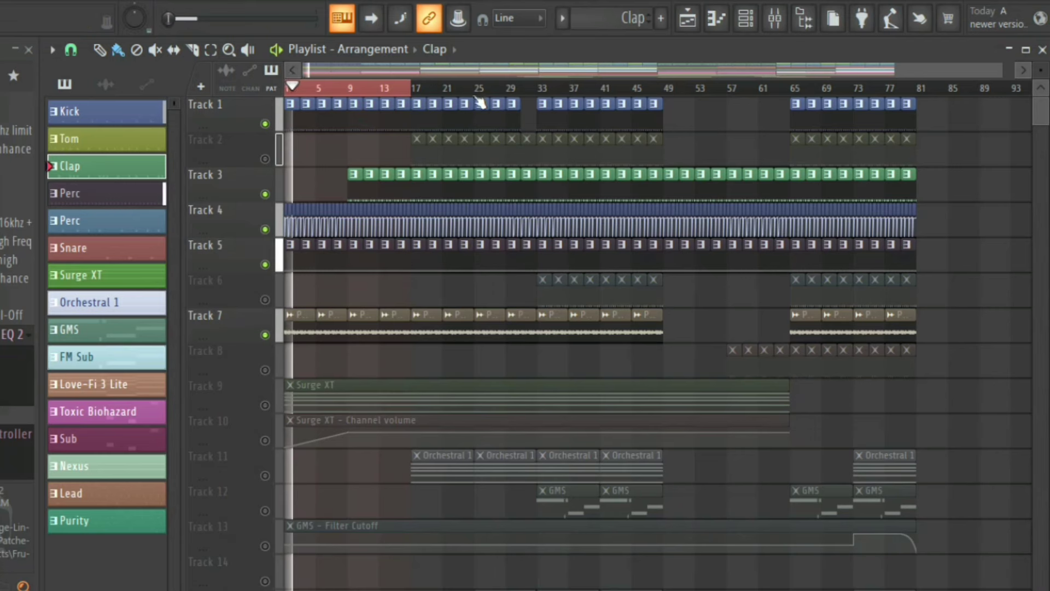
left_click(264, 158)
key("space")
Zoom the playlist in on bars 1 to 17 and listen to the drum section.
left_click_drag(1007, 71, 427, 149)
left_click_drag(308, 71, 467, 107)
key("space")
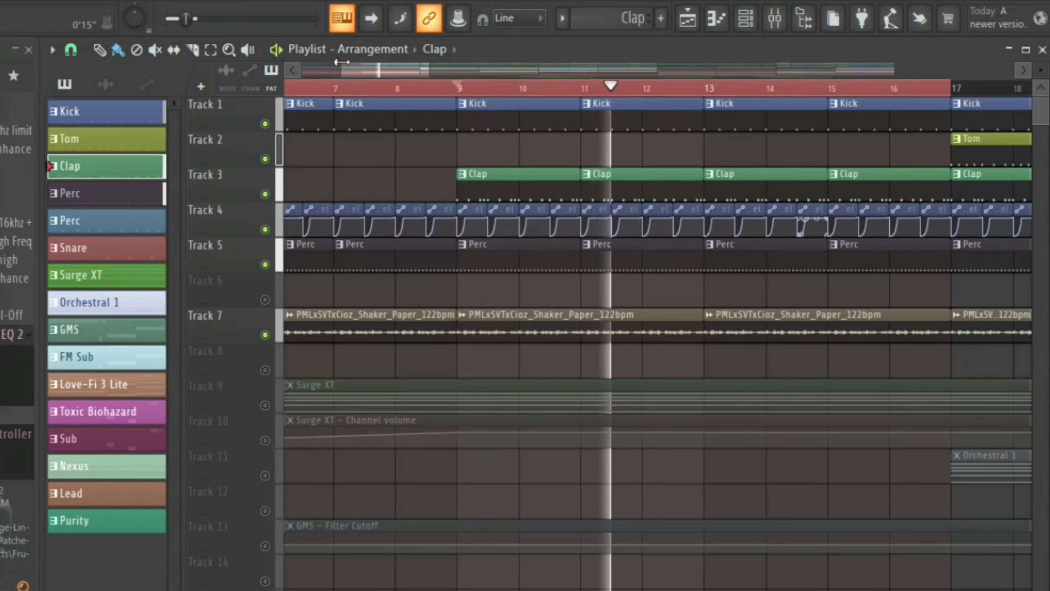
left_click_drag(343, 63, 303, 63)
key("space")
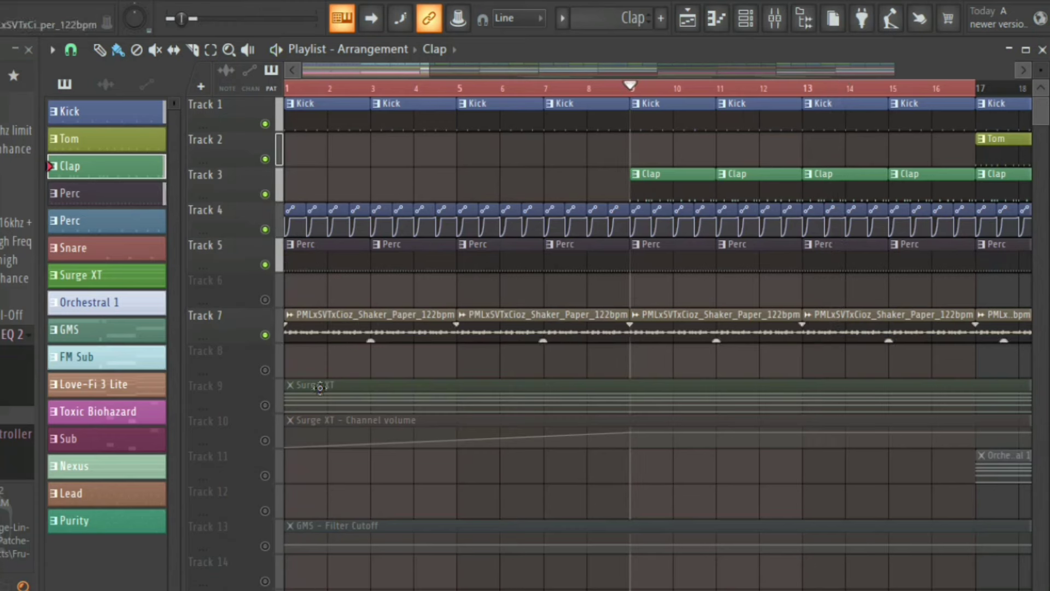
Unmute the remaining tracks and bring up the Surge XT pattern in the Channel rack.
left_click(265, 405)
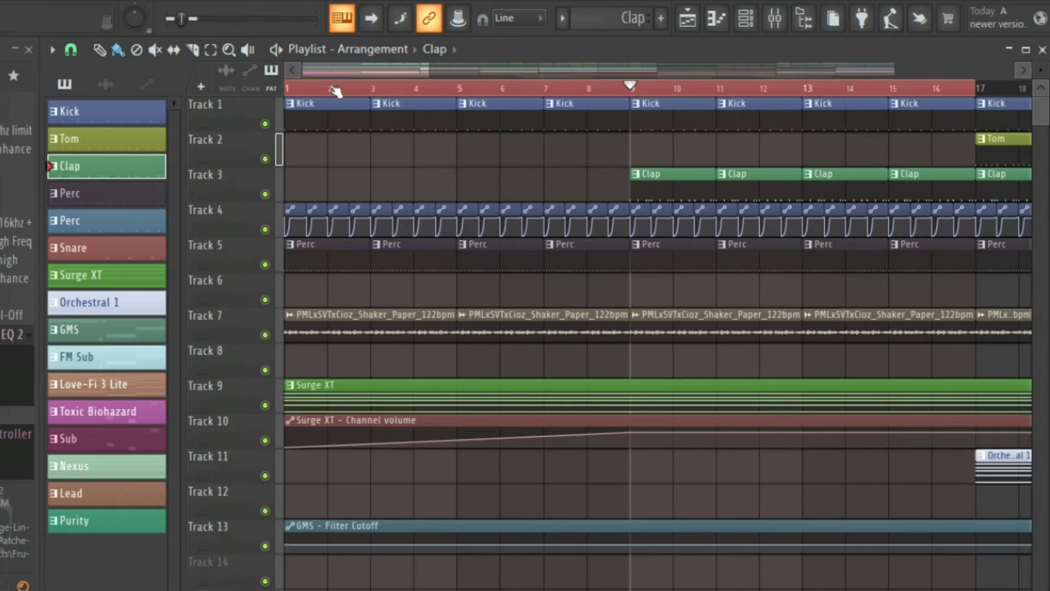
left_click(404, 387)
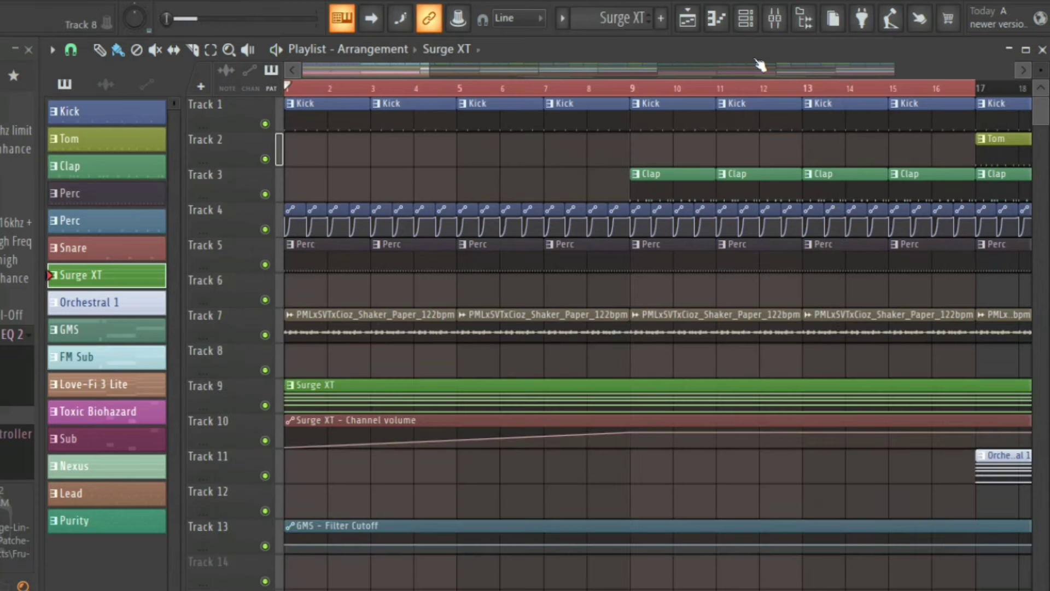
left_click(755, 20)
scroll(533, 429, "down", 5)
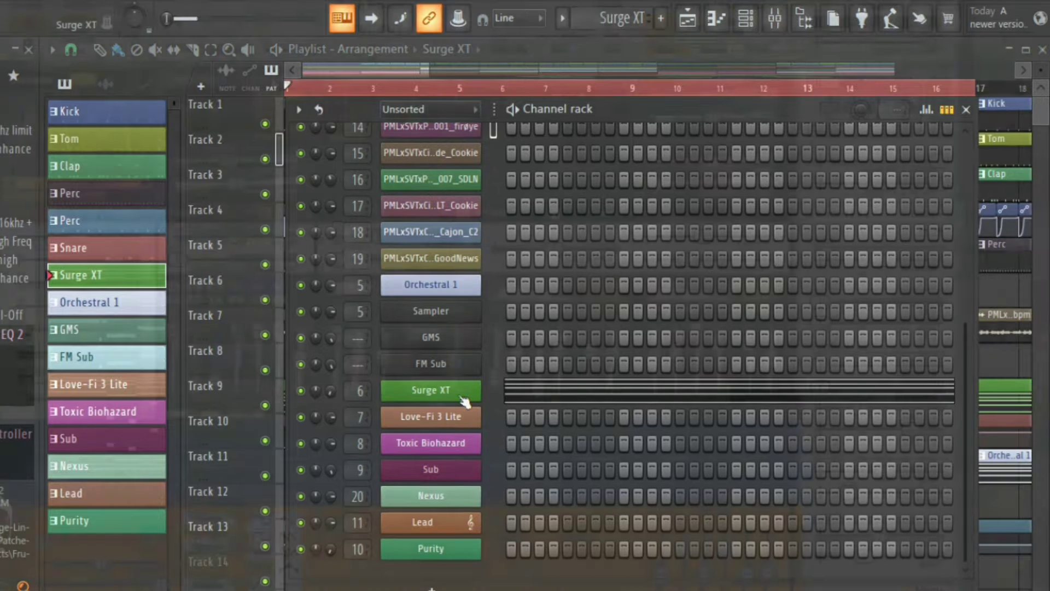
Examine the Surge XT synth's patch settings and listen to its sustained chord in the piano roll.
left_click(463, 399)
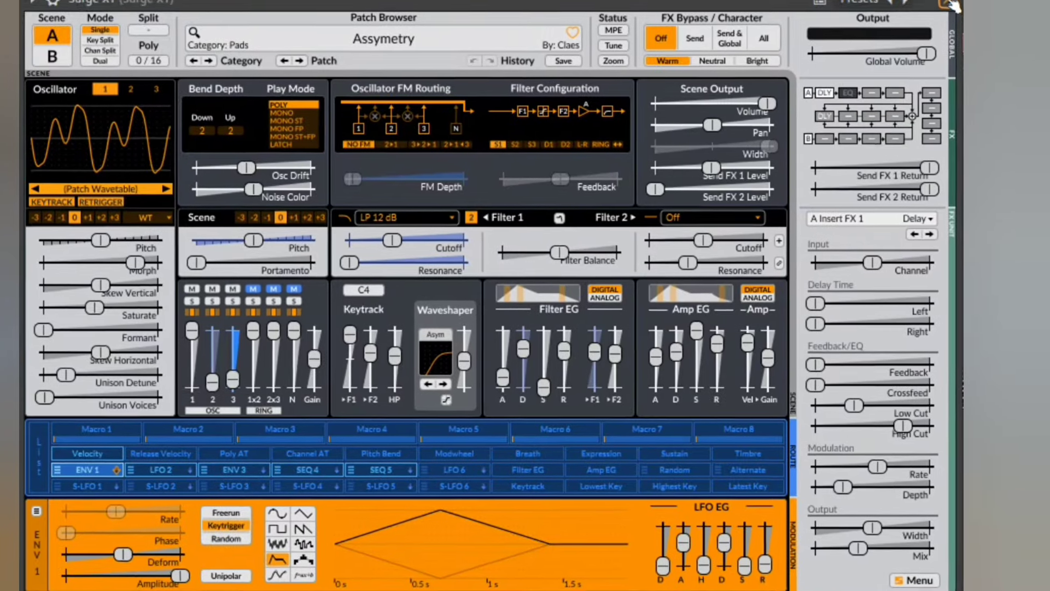
left_click(937, 15)
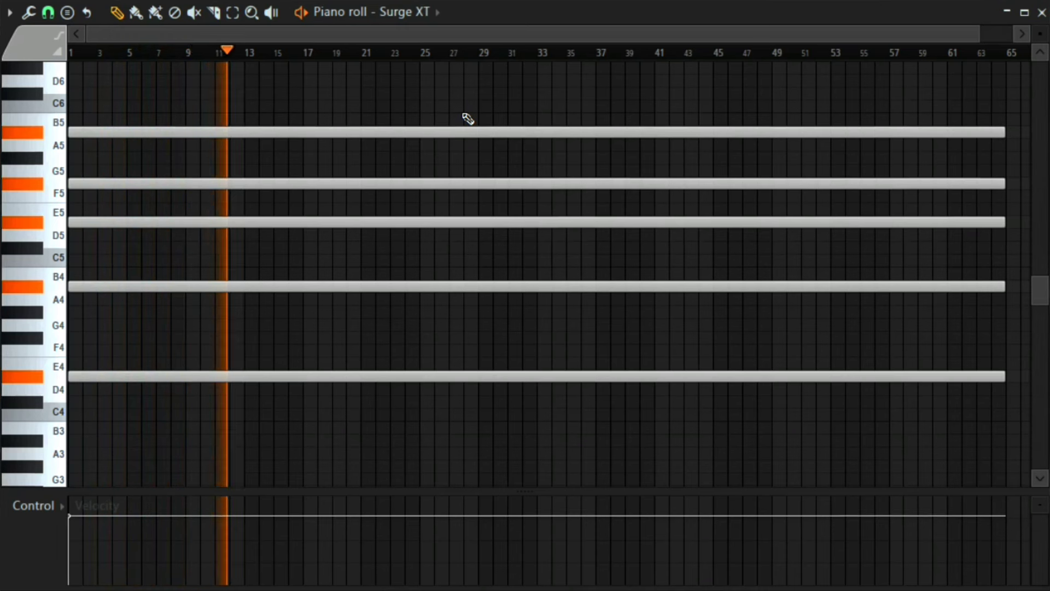
left_click(984, 54)
key("space")
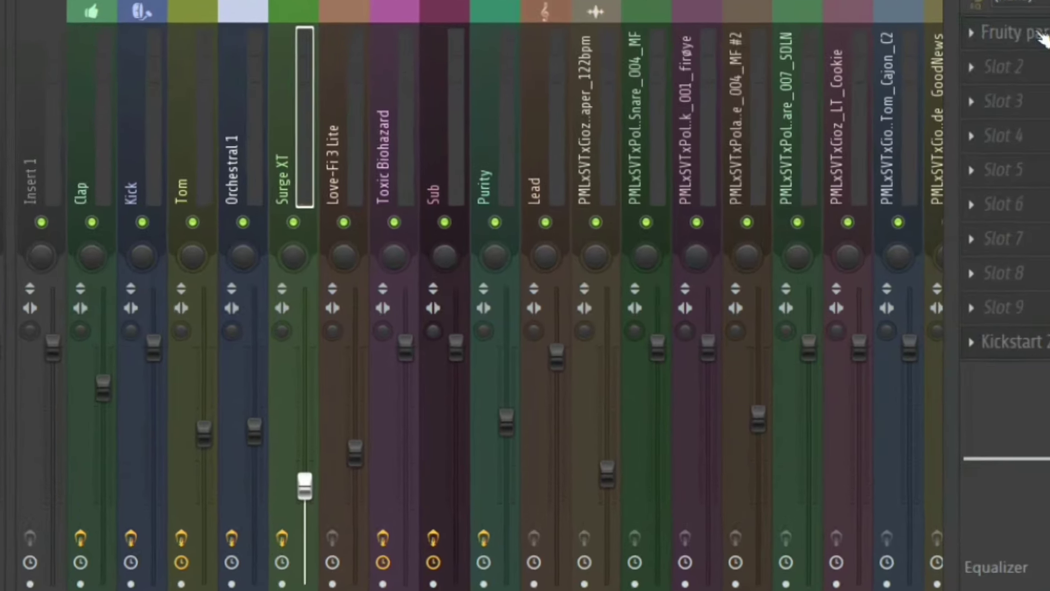
Inspect the Fruity parametric EQ 2 and Kickstart 2 effects on the Surge XT mixer insert during playback.
left_click(1012, 32)
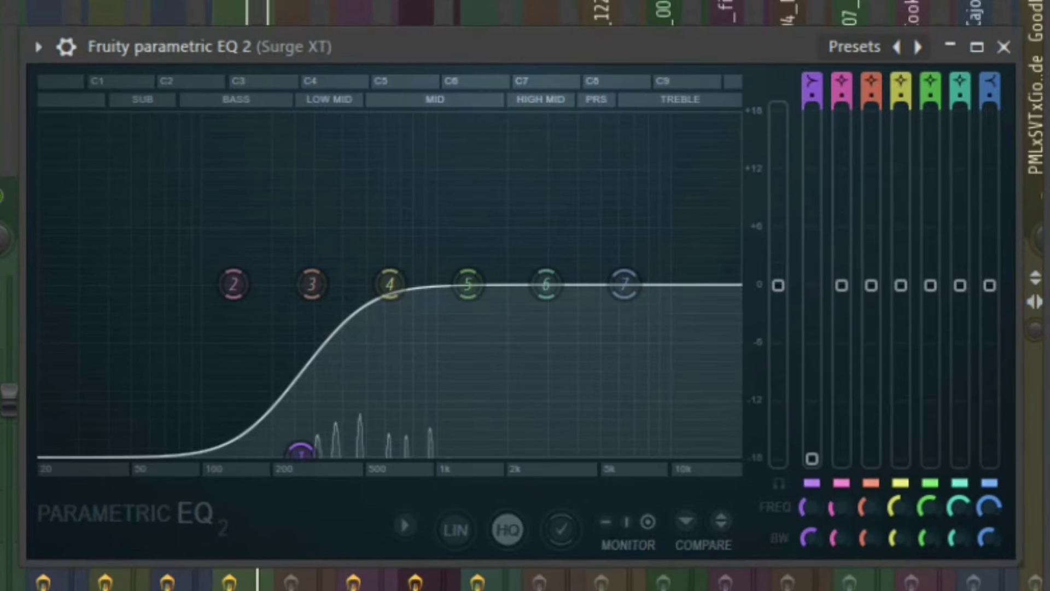
key("space")
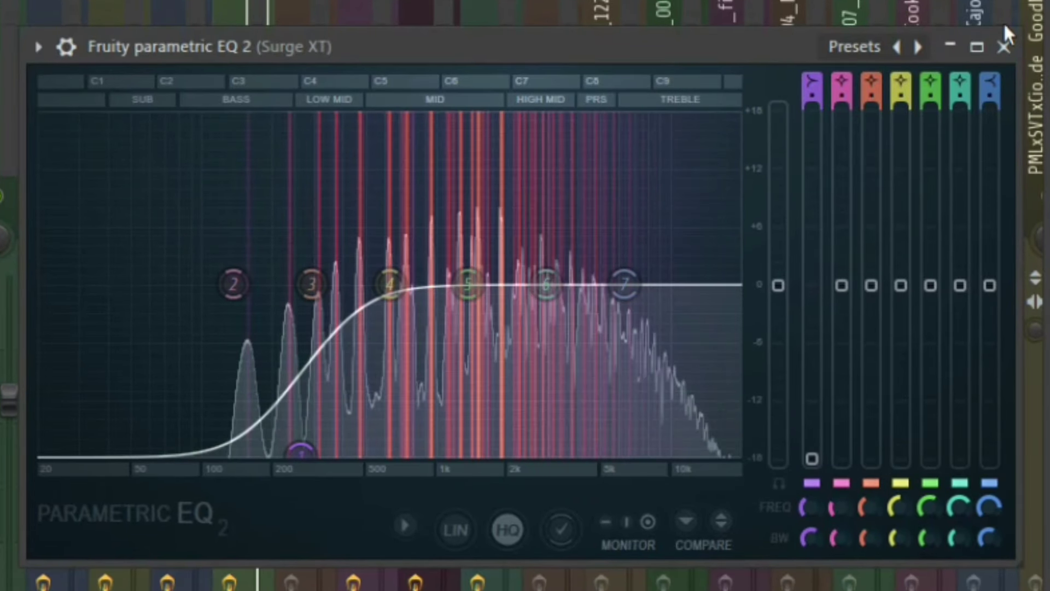
left_click(1005, 46)
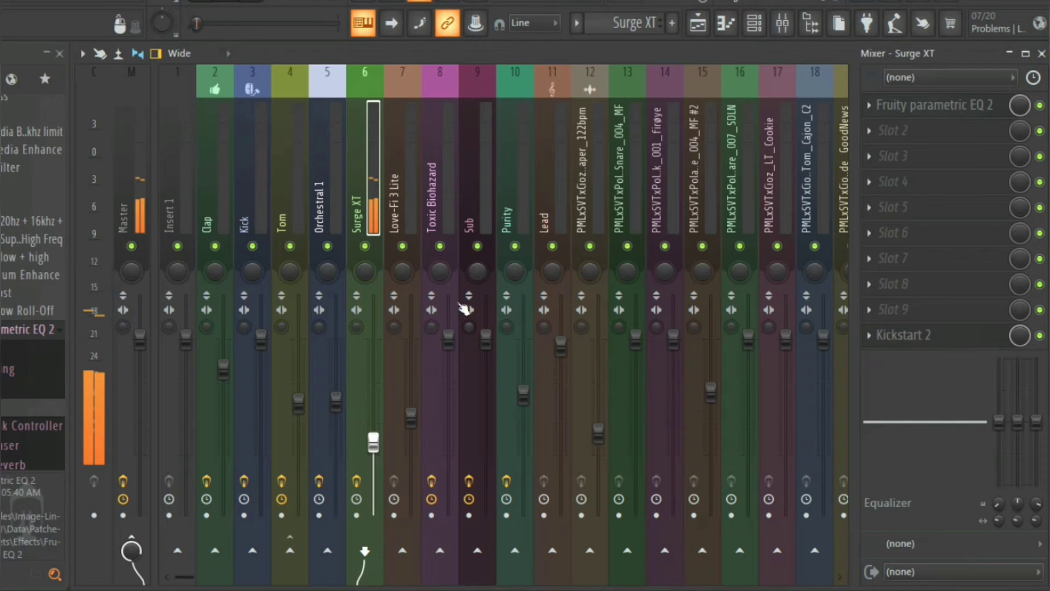
key("Escape")
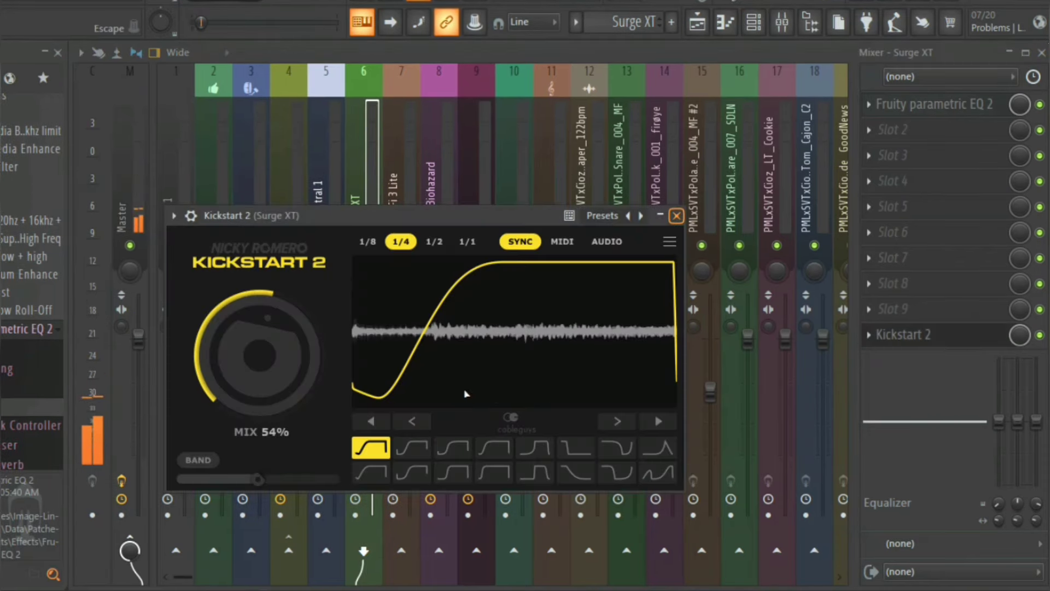
Open the Love-Fi 3 Lite pattern from Track 16, listen to its chords in the piano roll, and return to the playlist.
key("F5")
scroll(395, 361, "down", 5)
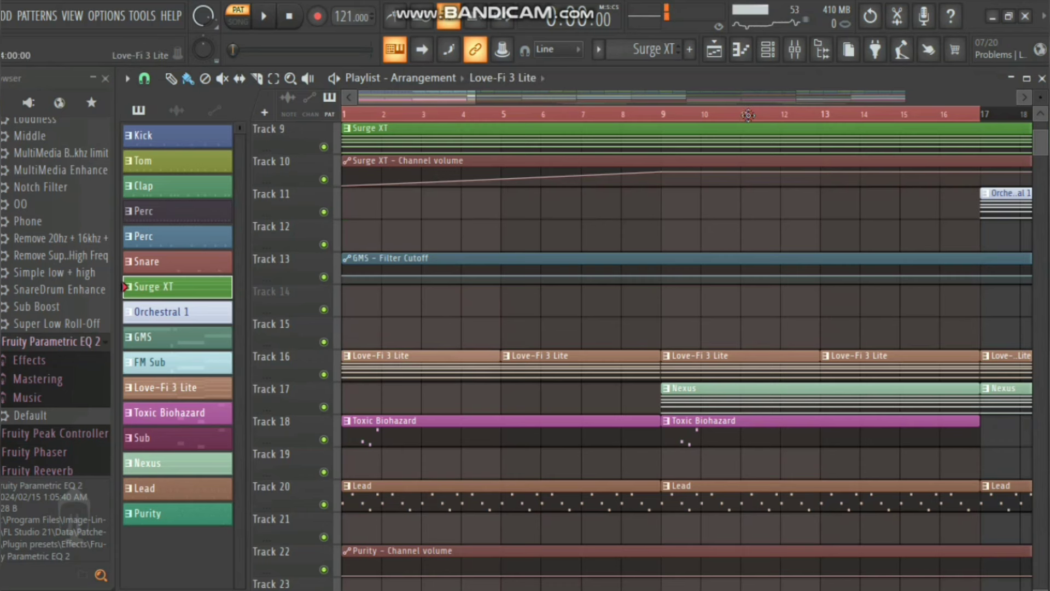
left_click(438, 355)
key("F6")
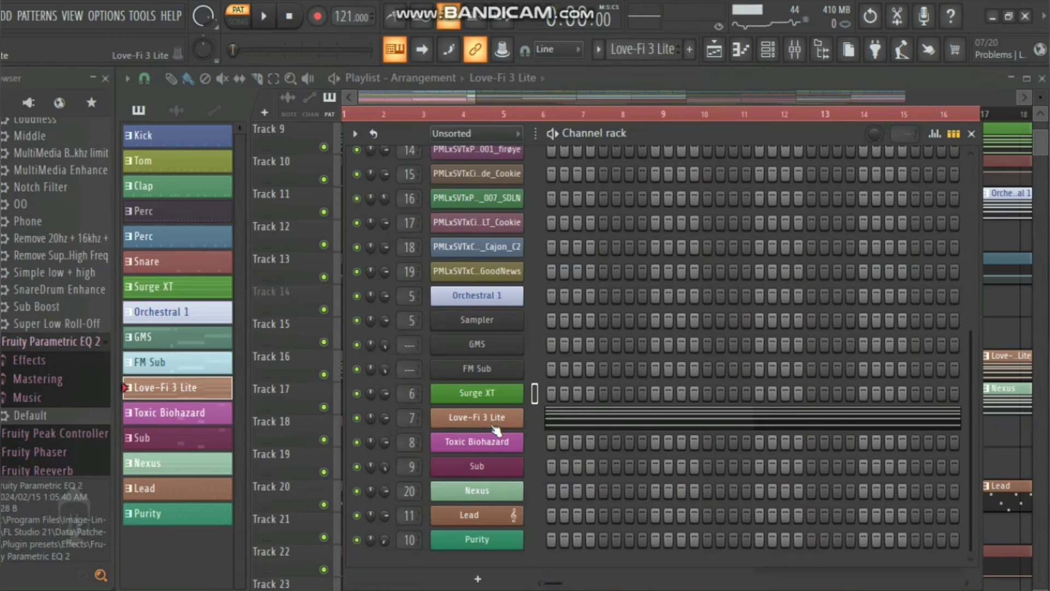
left_click(492, 425)
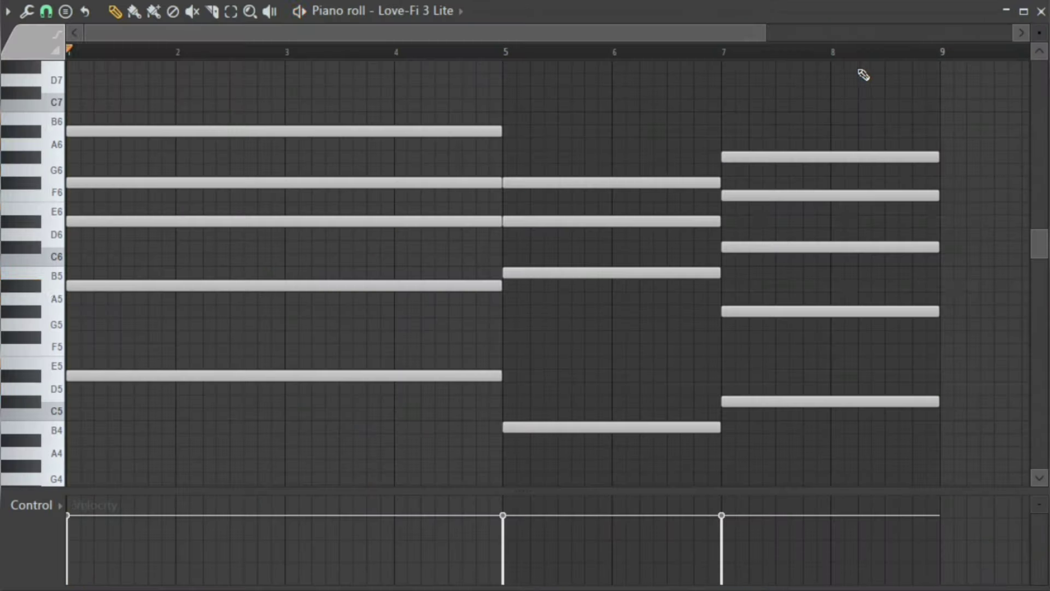
key("space")
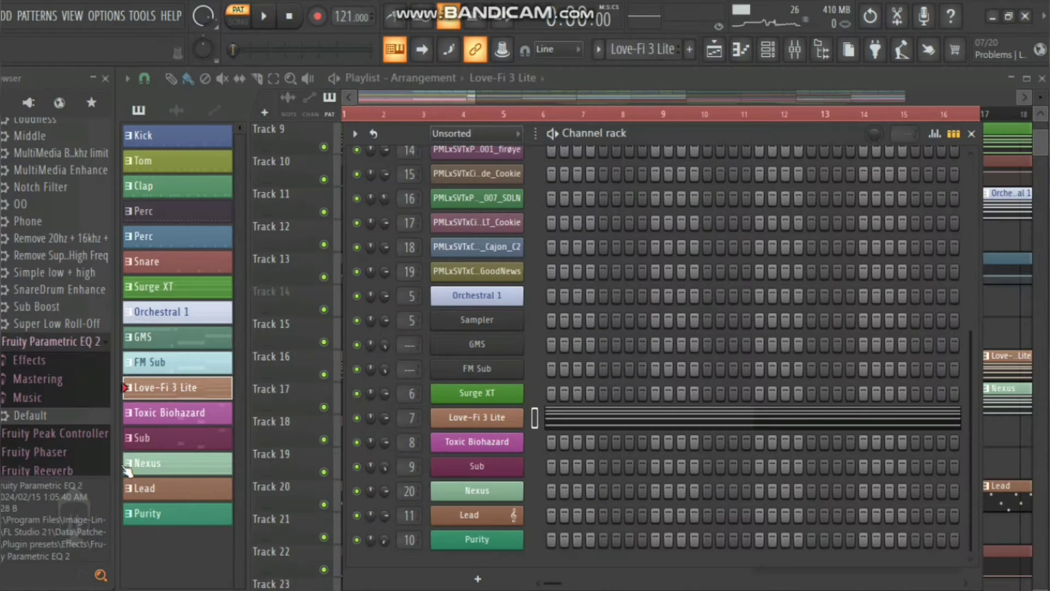
left_click(972, 134)
scroll(405, 389, "down", 3)
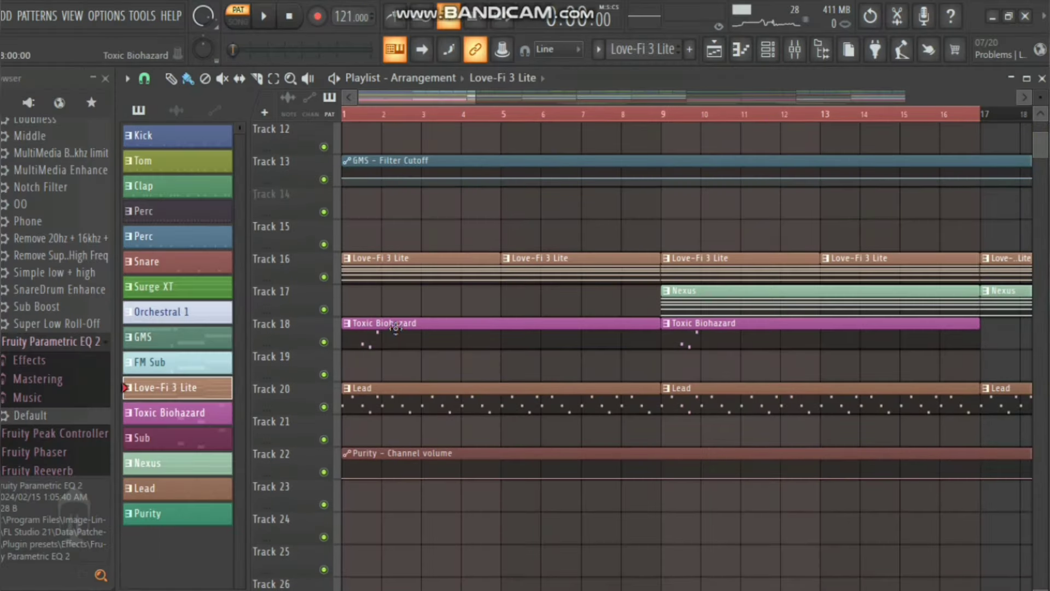
Open the Toxic Biohazard pattern from Track 18, listen to its notes in the piano roll, and return to the playlist.
left_click(378, 324)
left_click(772, 52)
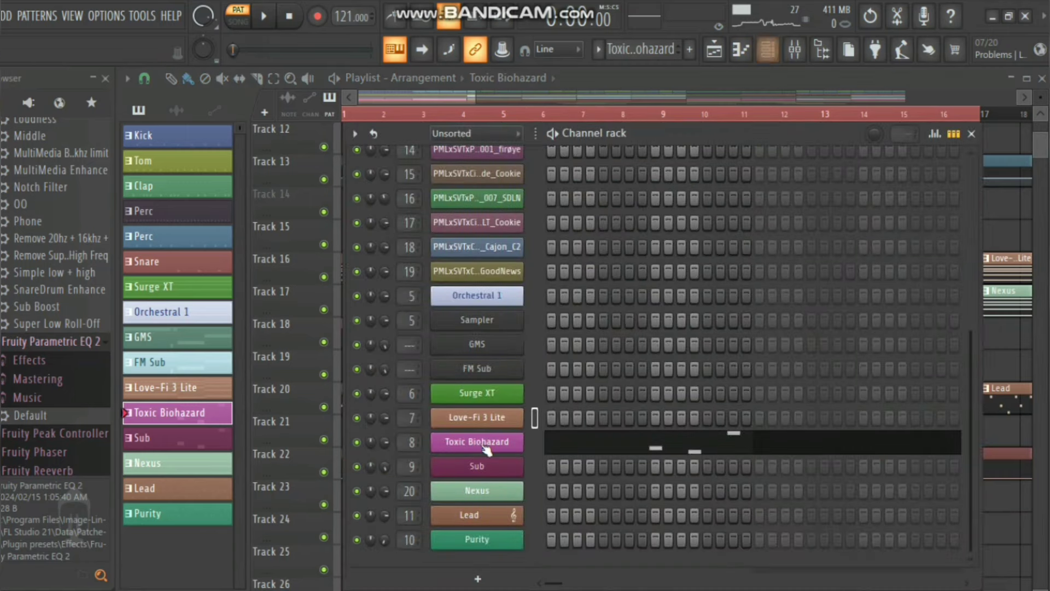
left_click(483, 447)
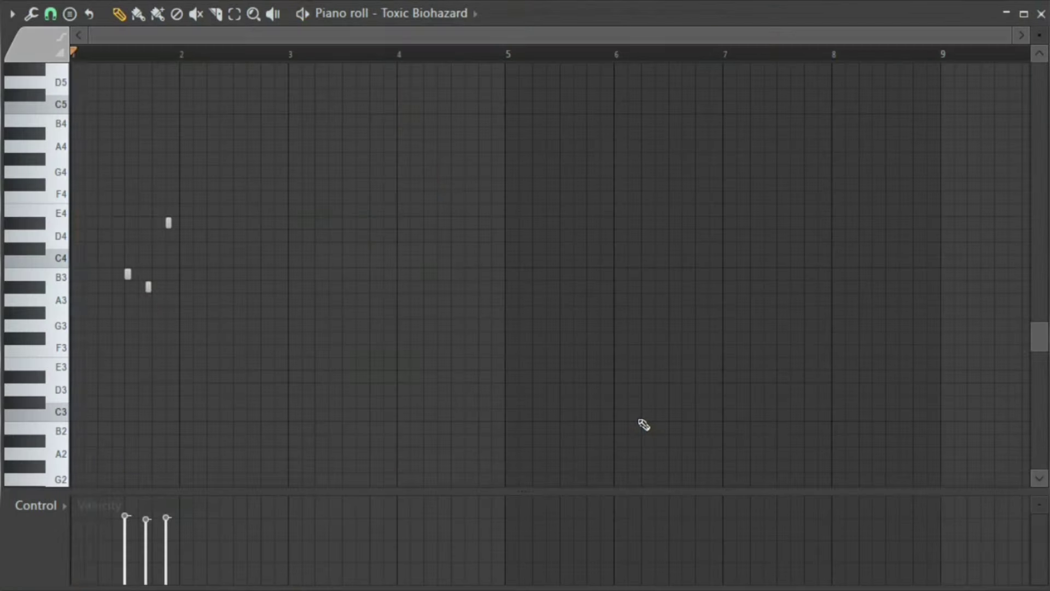
key("space")
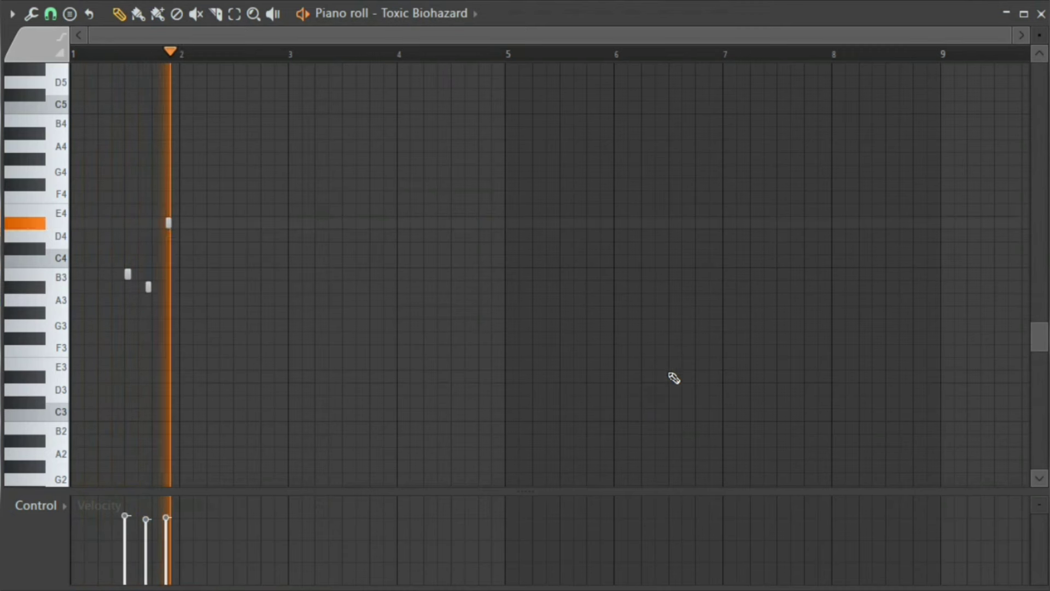
key("space")
left_click(1042, 14)
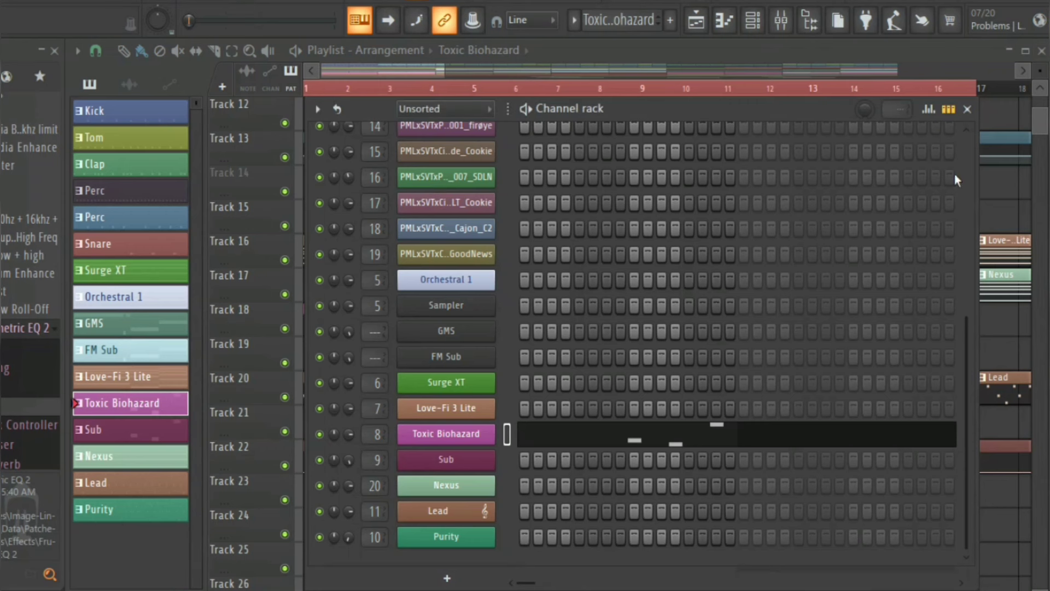
left_click(968, 109)
Open the Lead pattern from Track 20, play its note sequence in the piano roll, and return to the playlist.
scroll(337, 295, "down", 3)
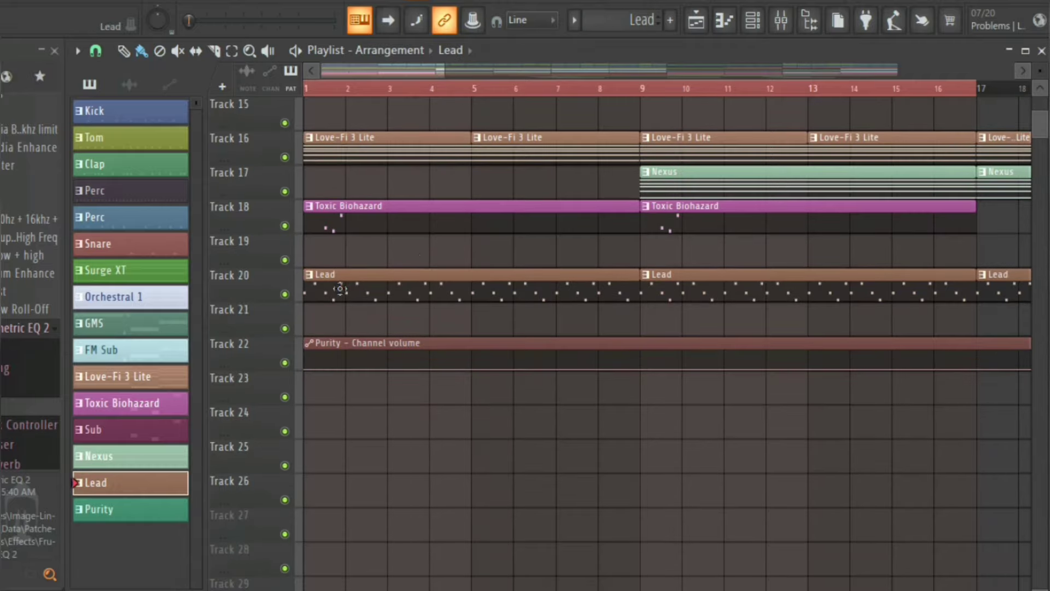
scroll(486, 220, "up", 1)
left_click(752, 20)
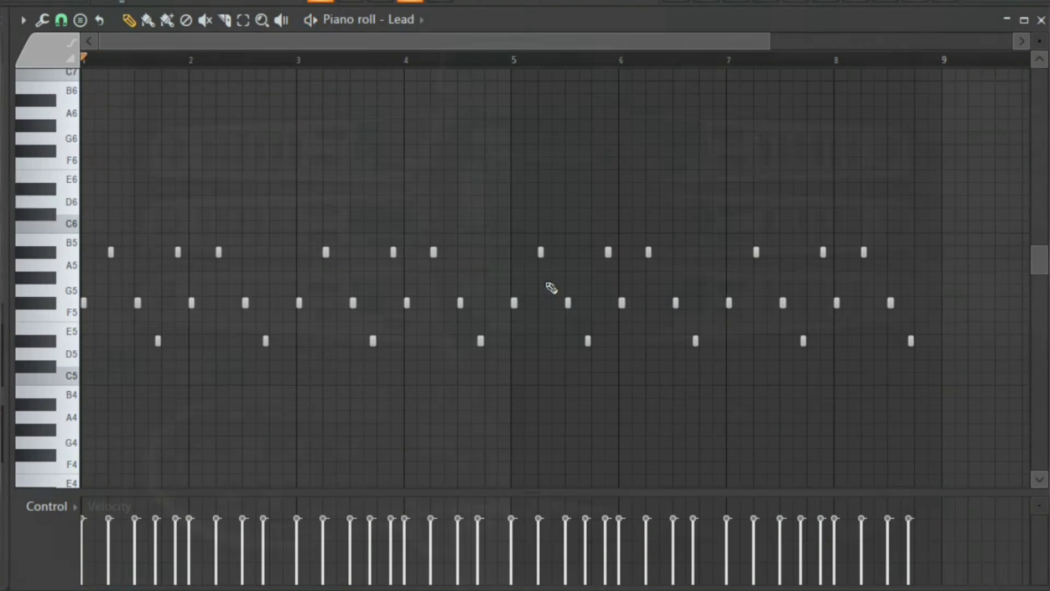
key("space")
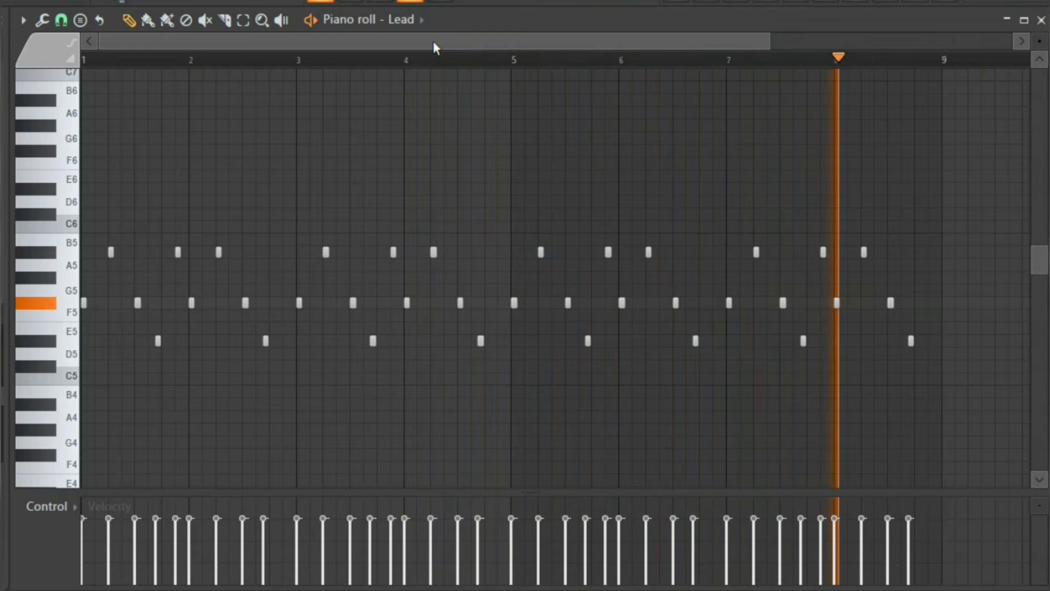
key("space")
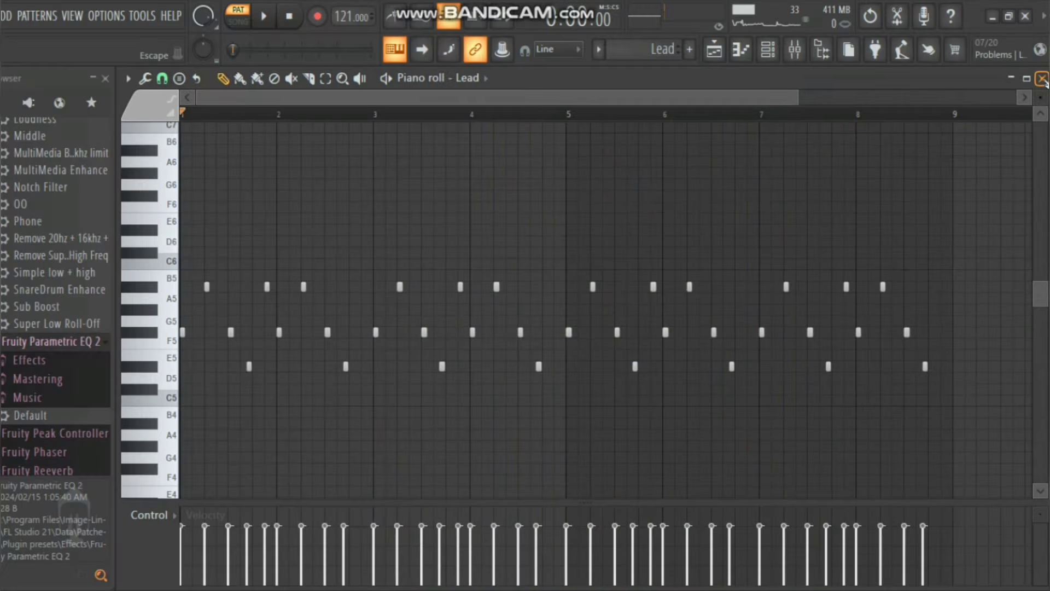
left_click(1041, 21)
key("F6")
Examine the Nexus pattern's synth preset and listen to its sustained chord in the piano roll.
scroll(696, 187, "up", 4)
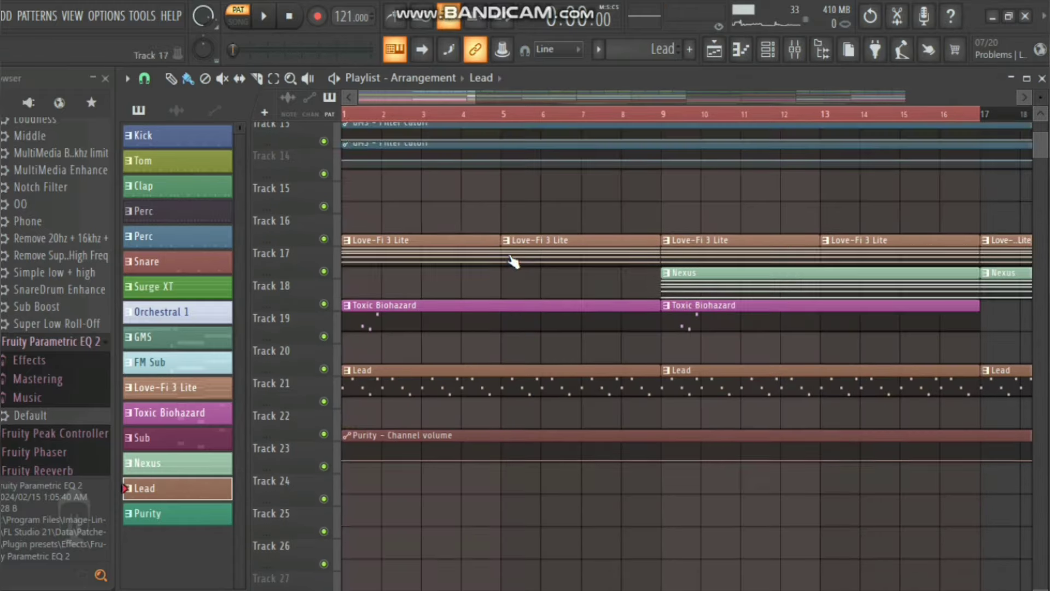
left_click(775, 54)
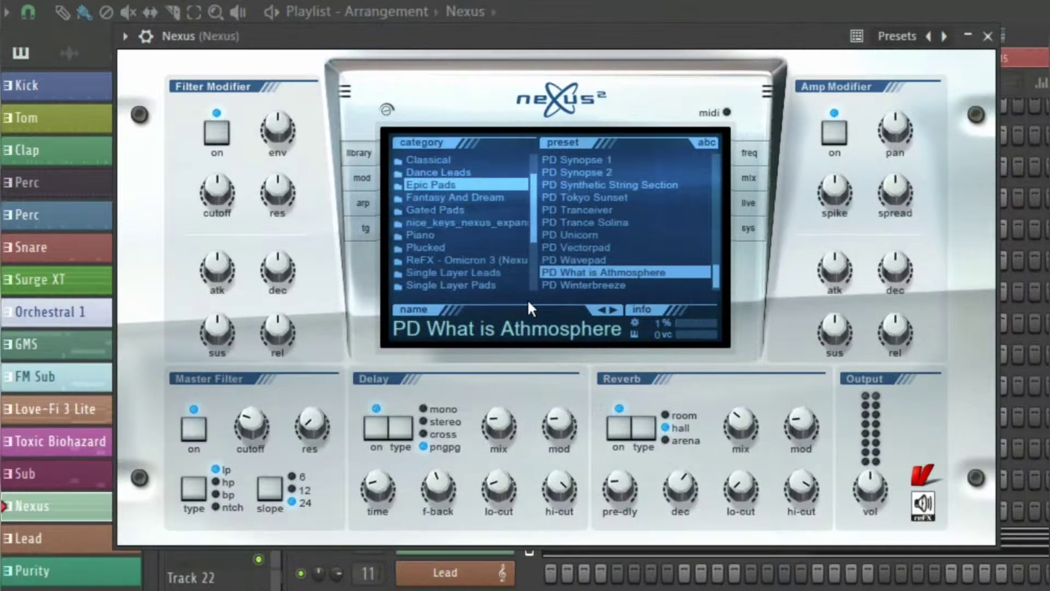
key("F7")
key("space")
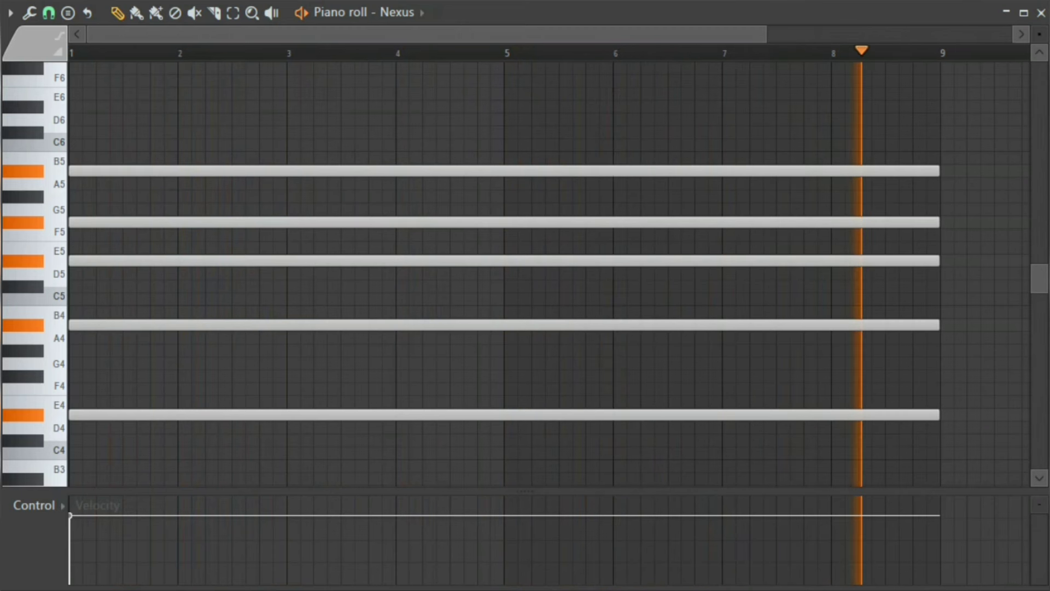
key("space")
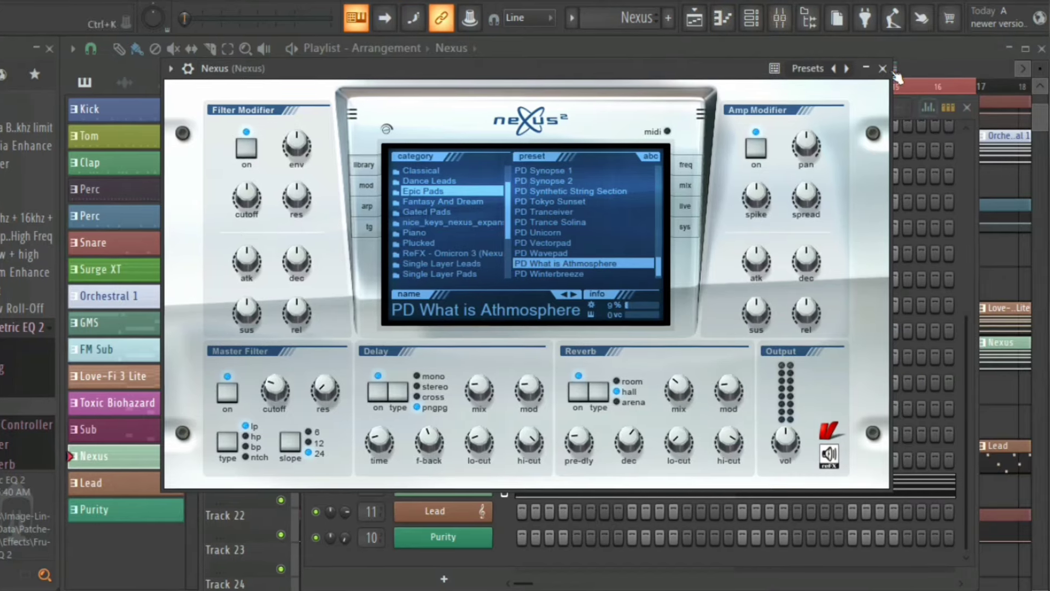
Inspect the effect slots on the Nexus mixer insert and return to the playlist.
key("F9")
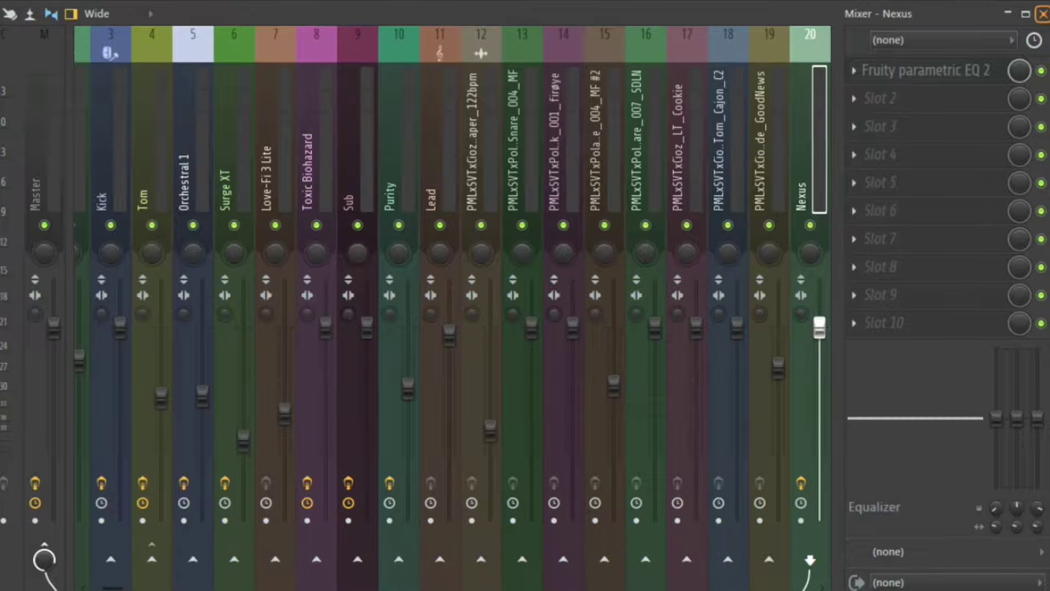
key("F9")
left_click(968, 110)
Select the playlist's second section from bar 17 to the start of bar 33, leaving its clips deselected.
scroll(715, 275, "down", 5)
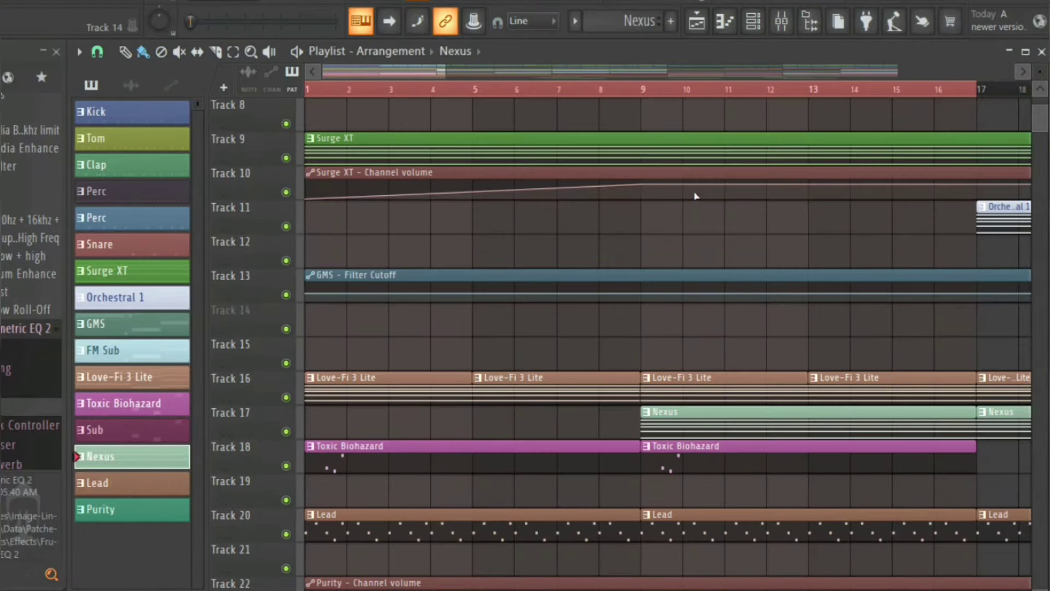
scroll(300, 107, "down", 5)
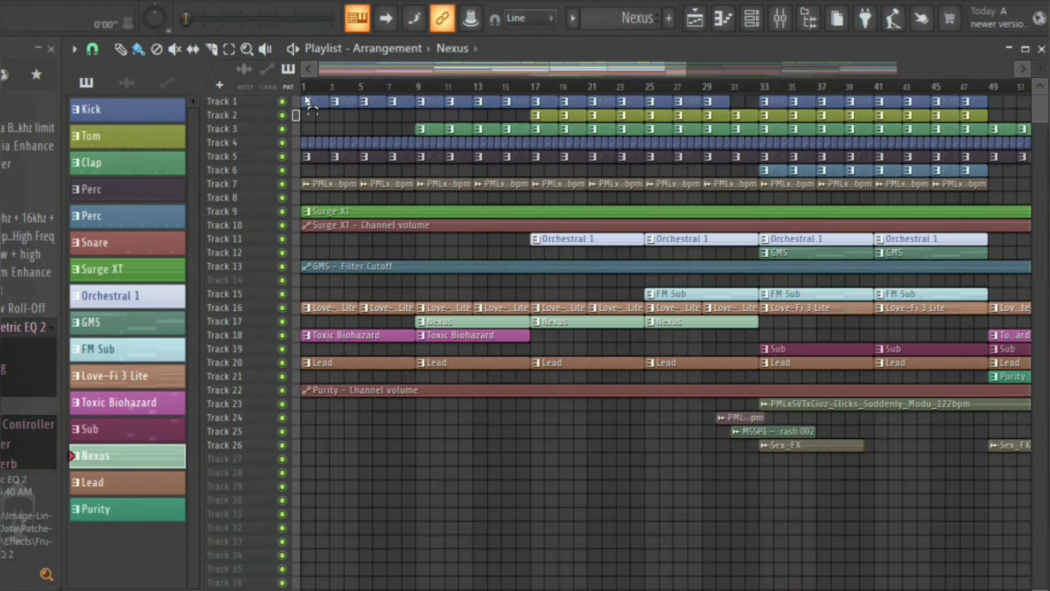
left_click_drag(307, 100, 761, 454)
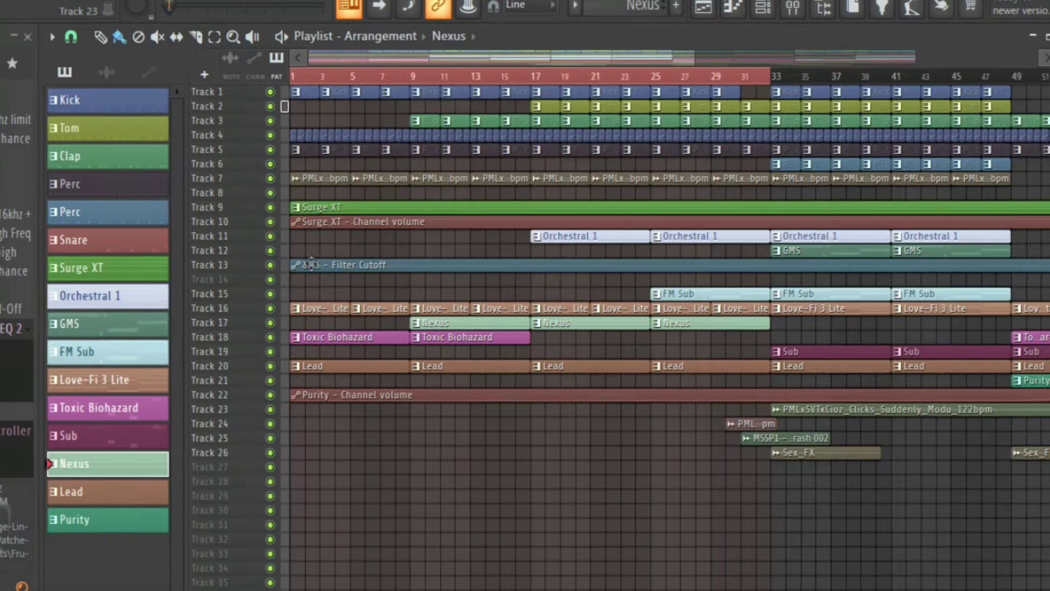
left_click_drag(534, 87, 769, 454)
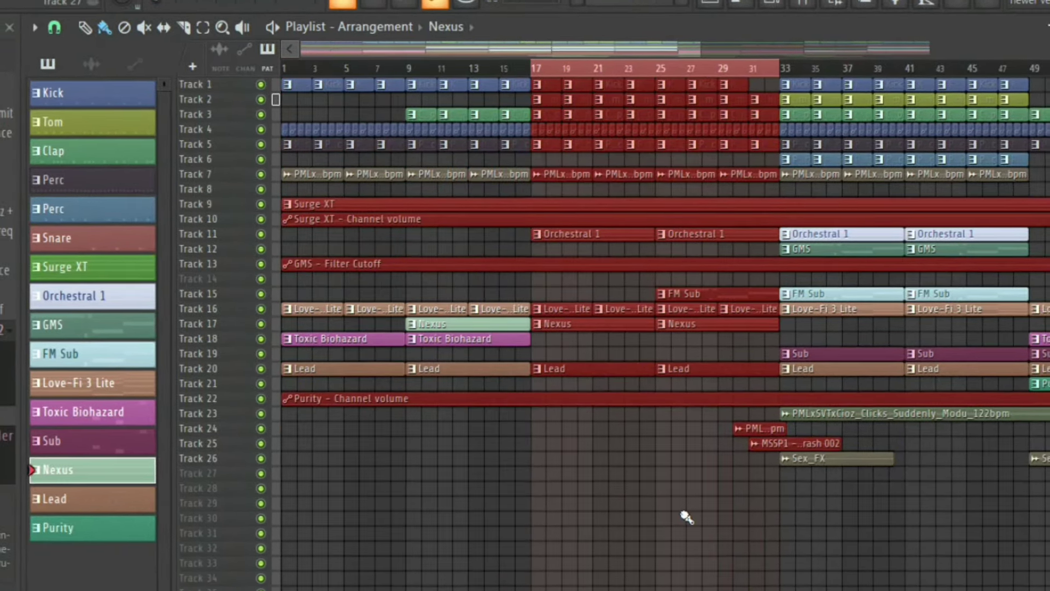
left_click(686, 517)
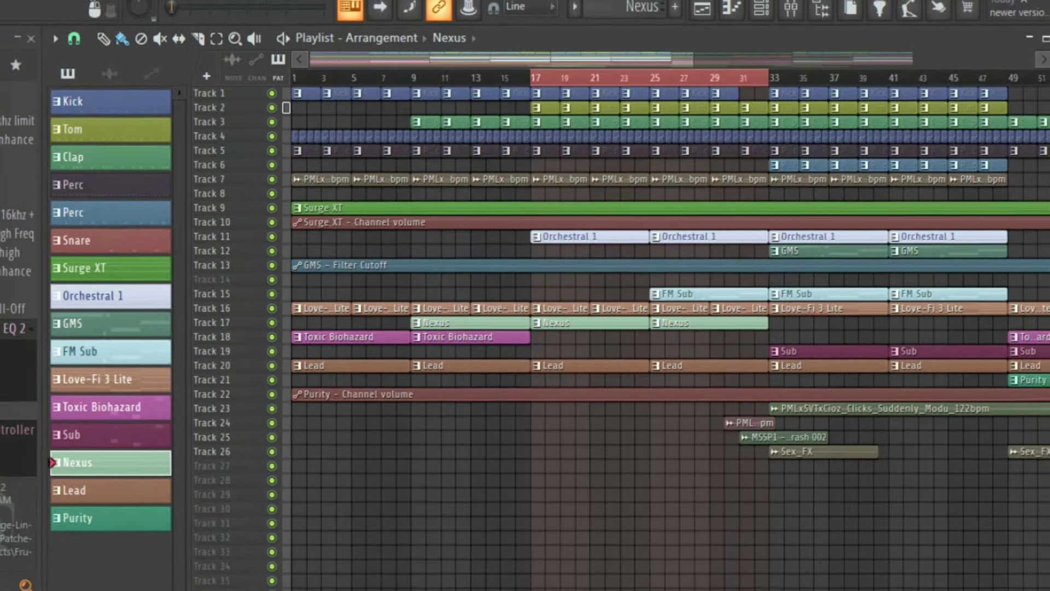
Review the Tom pattern from Track 2 in the Channel rack and return to the playlist.
scroll(938, 85, "up", 3)
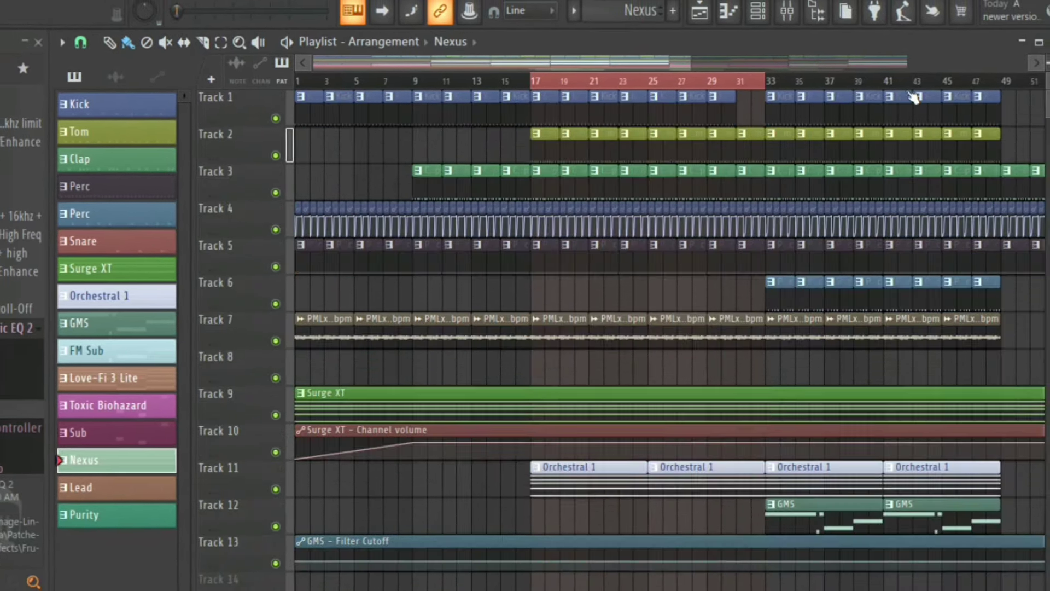
left_click(536, 134)
key("F6")
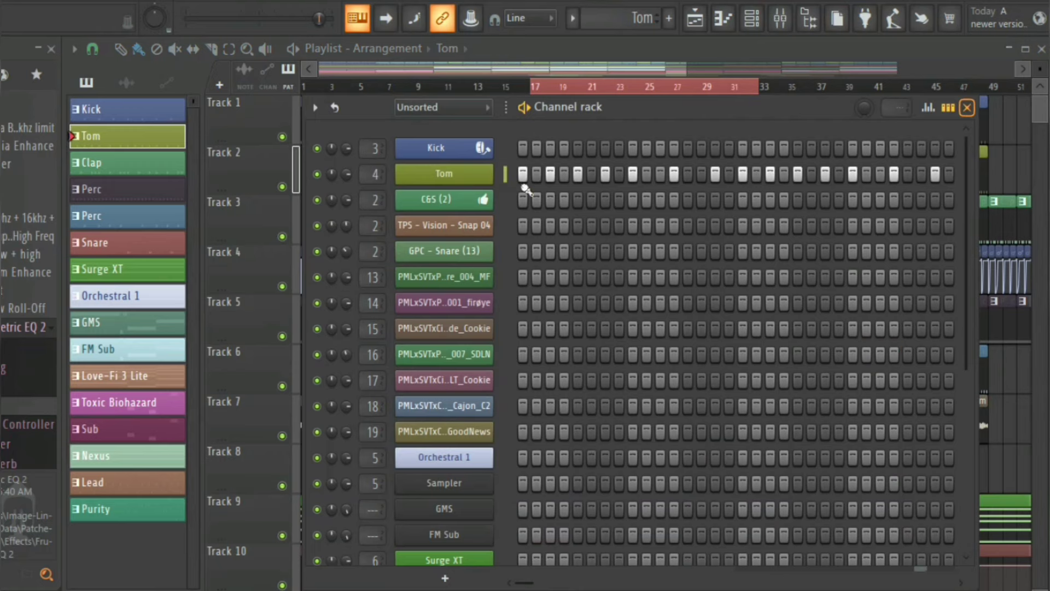
key("F6")
Examine the Orchestral 1 synth from Track 11 and listen to its sustained chord in the piano roll.
scroll(525, 197, "down", 7)
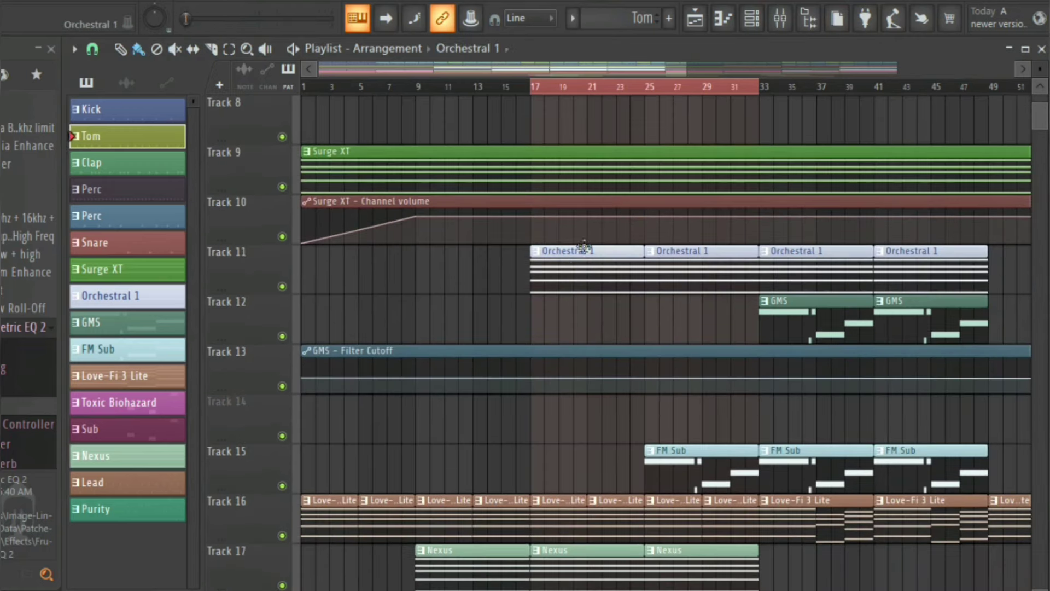
left_click(758, 27)
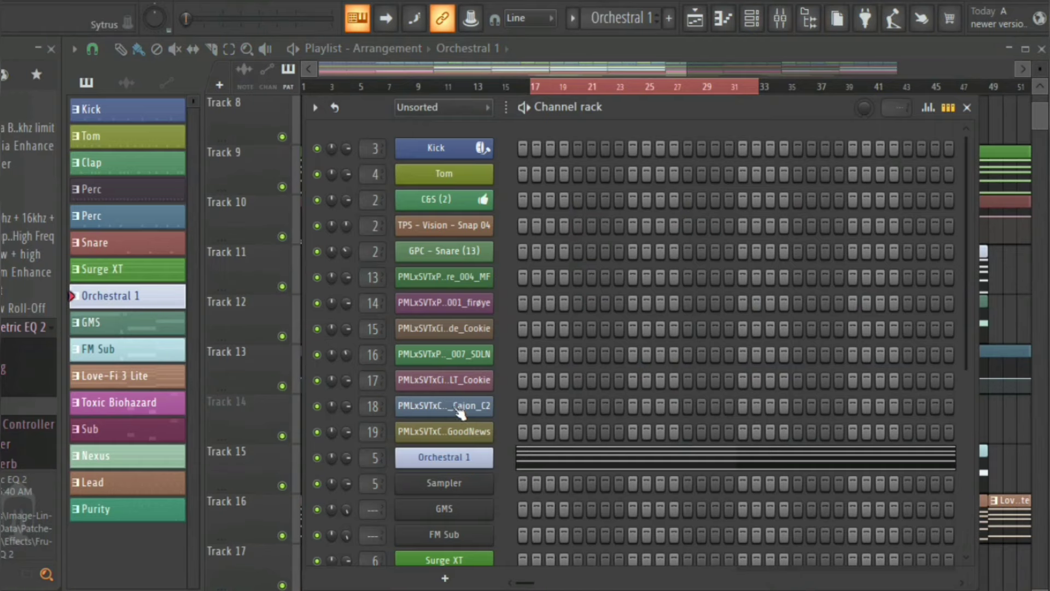
left_click(445, 457)
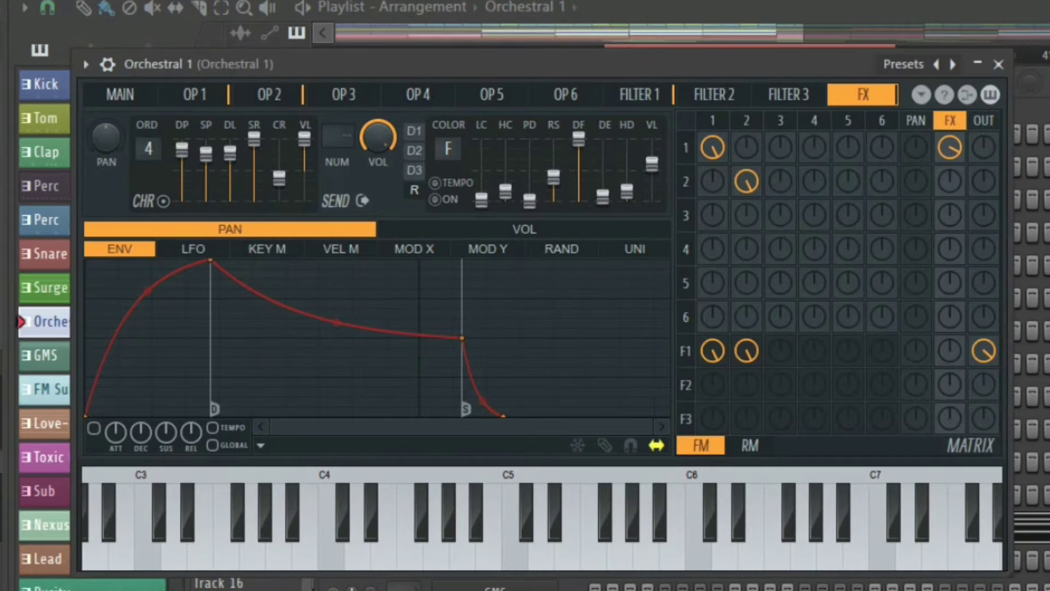
key("F7")
key("space")
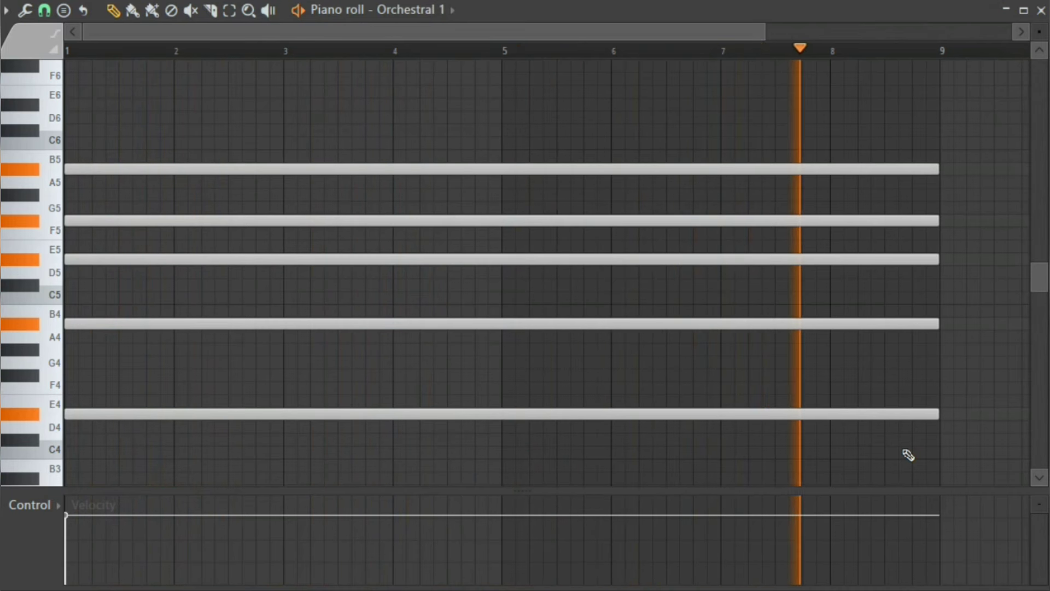
key("space")
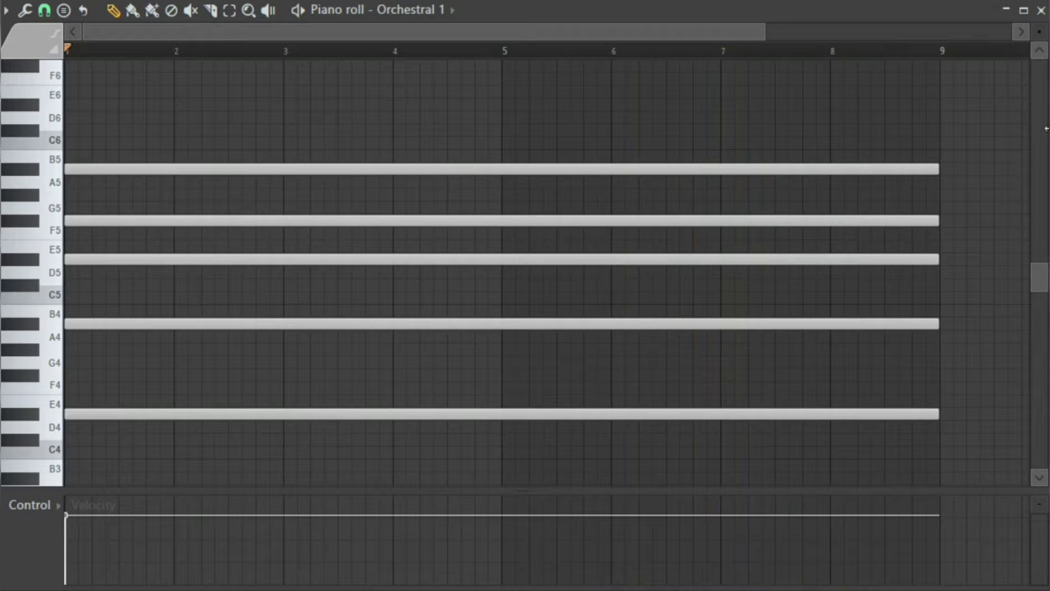
left_click(1041, 10)
Slightly lower the band 7 frequency in Fruity parametric EQ 2 on the Orchestral 1 mixer insert and return to the playlist.
left_click(825, 57)
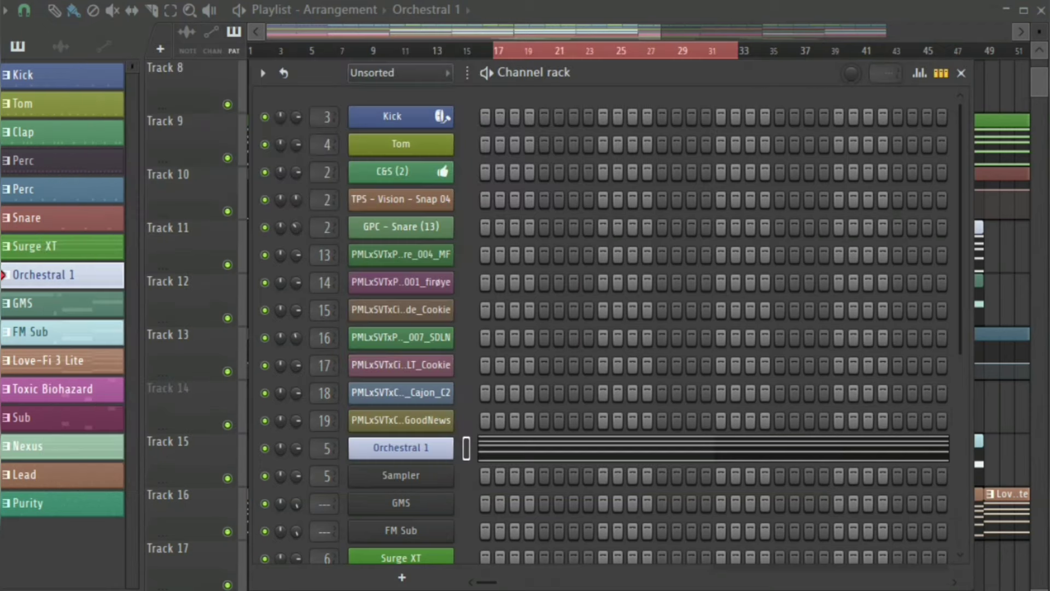
key("F9")
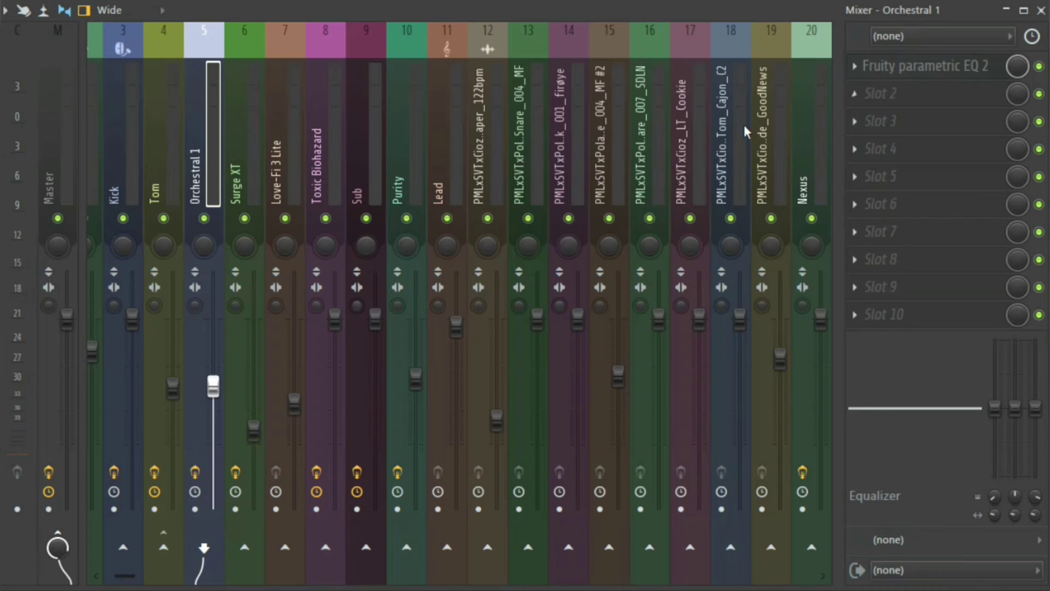
left_click(925, 65)
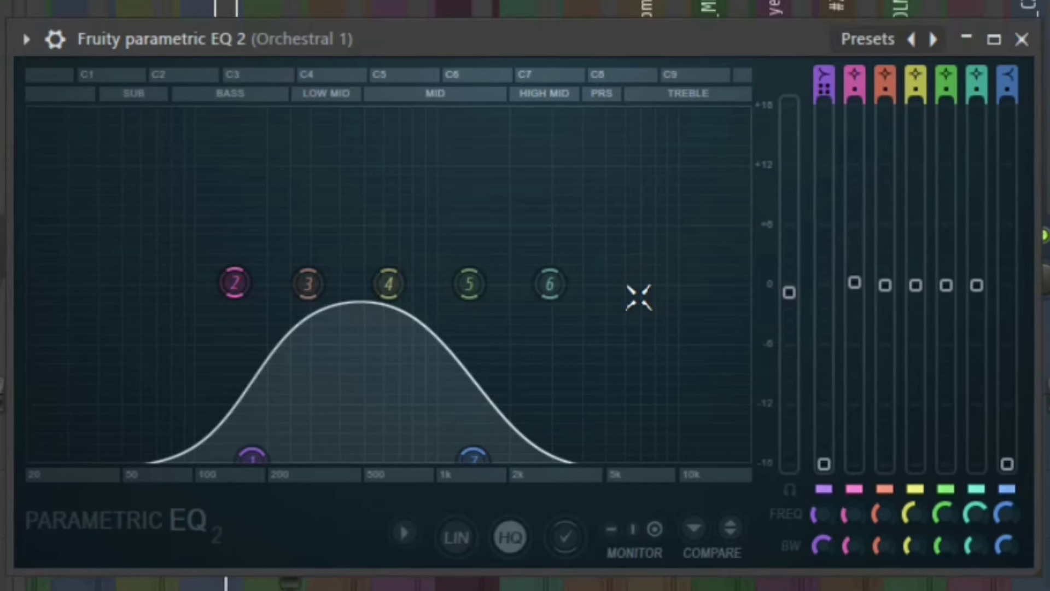
mouse_move(475, 457)
left_mouse_down()
mouse_move(464, 388)
mouse_move(480, 309)
mouse_move(477, 390)
mouse_move(460, 449)
left_mouse_up()
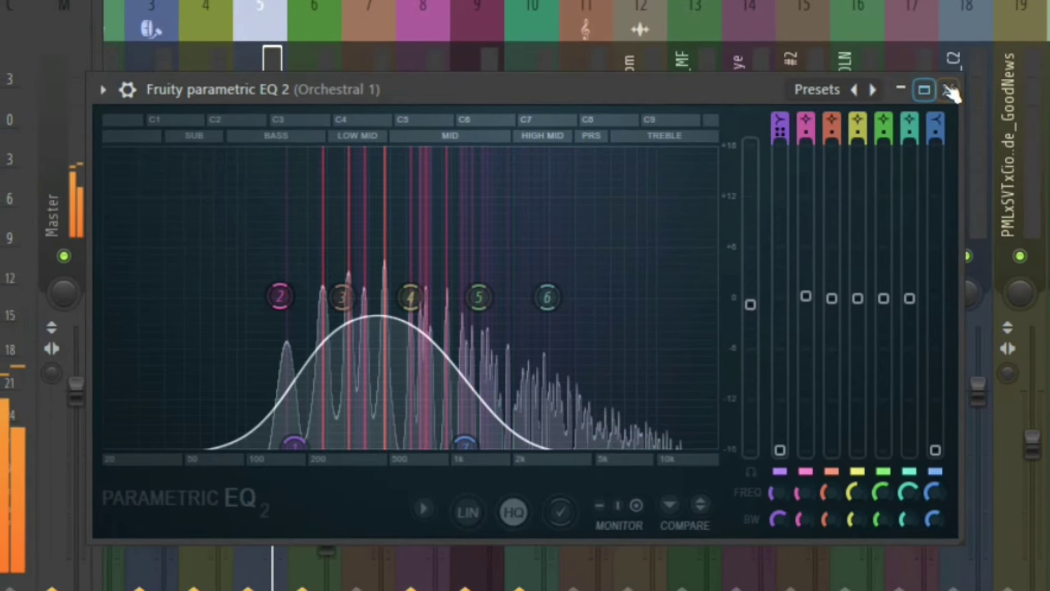
left_click(949, 90)
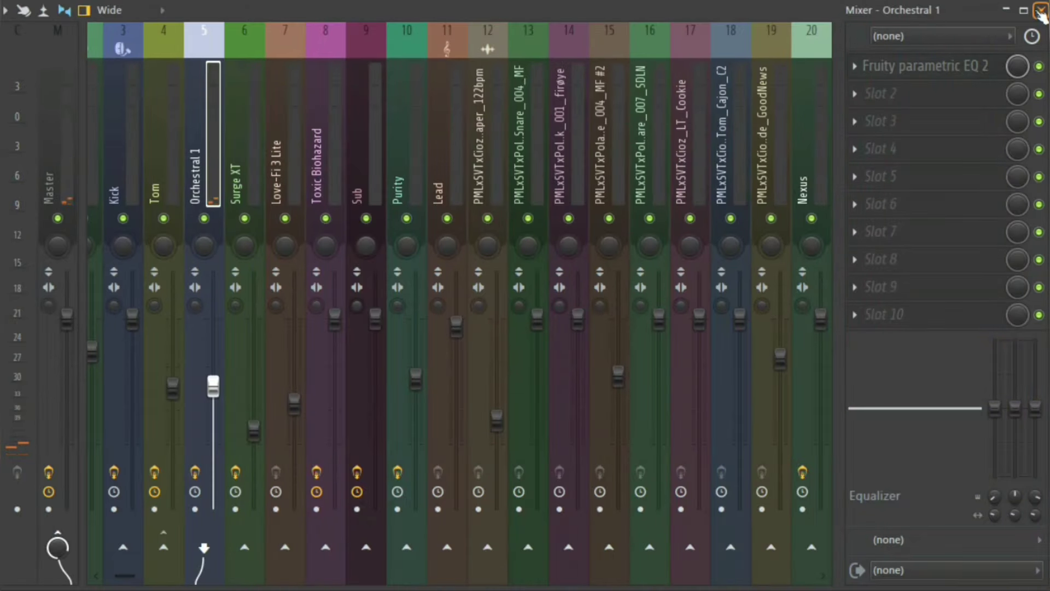
left_click(1041, 9)
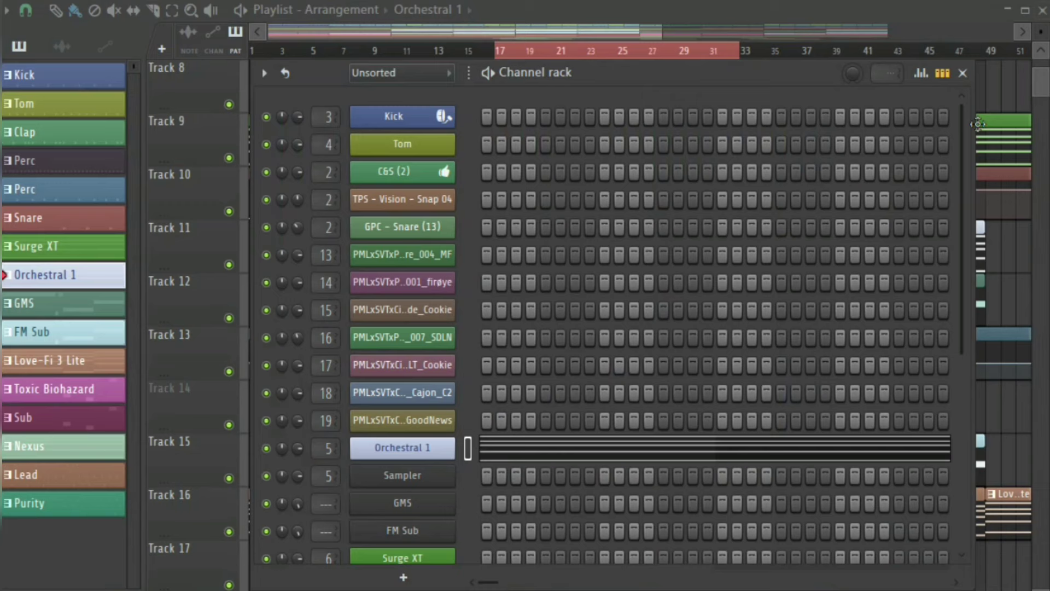
left_click(962, 73)
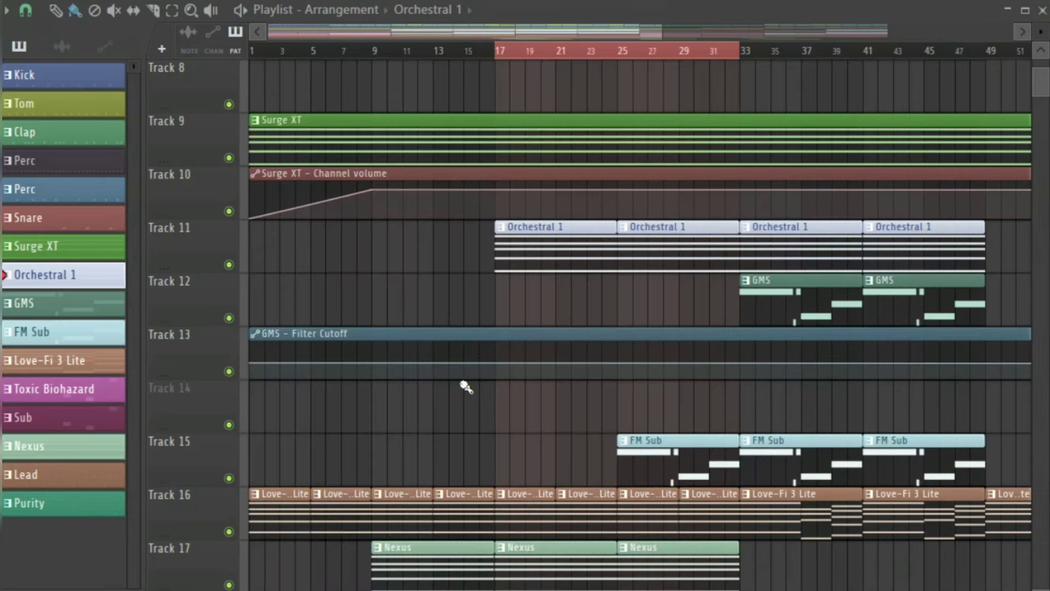
Examine the FM Sub synth from Track 15, listen to its notes in the piano roll and return to the playlist.
scroll(511, 260, "down", 4)
scroll(583, 269, "up", 3)
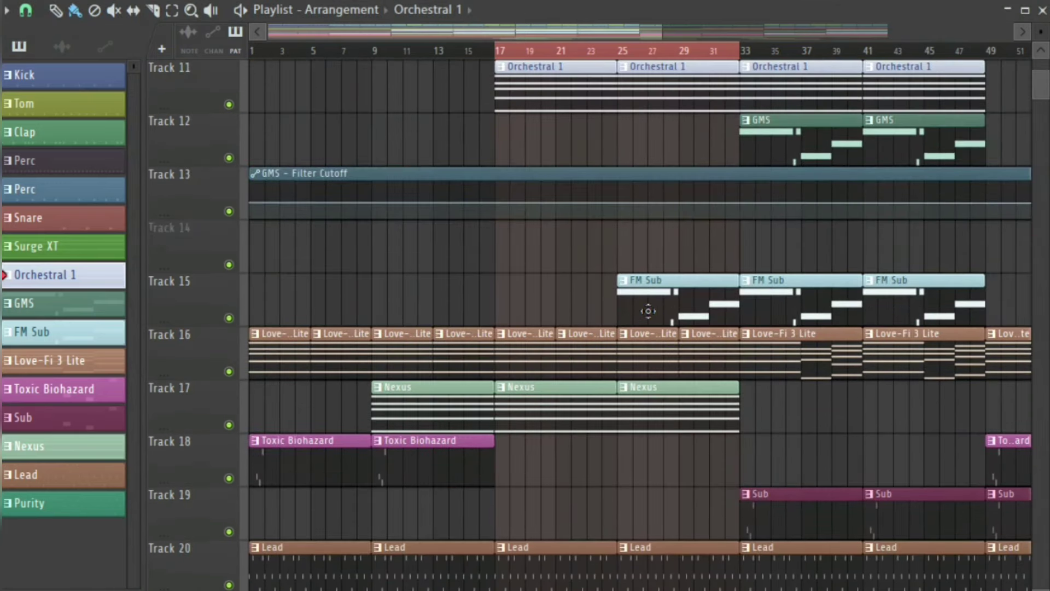
key("F6")
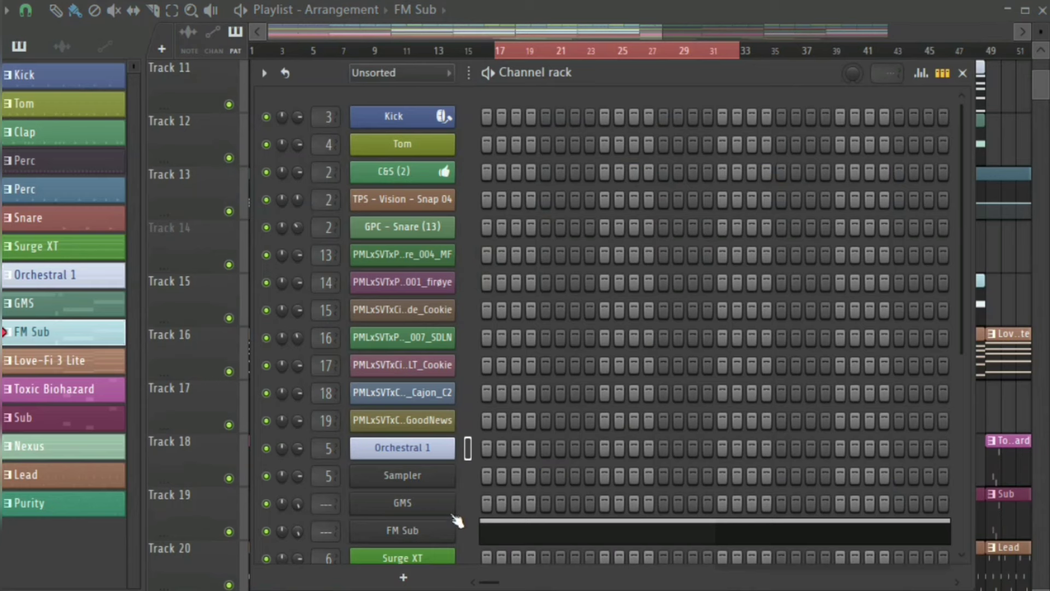
scroll(457, 522, "down", 4)
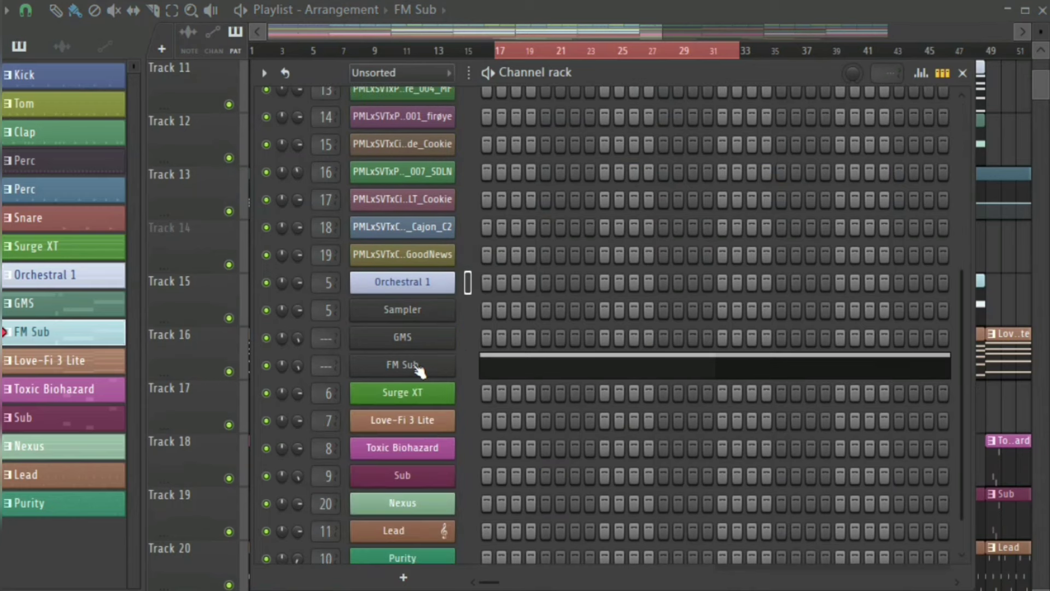
left_click(416, 368)
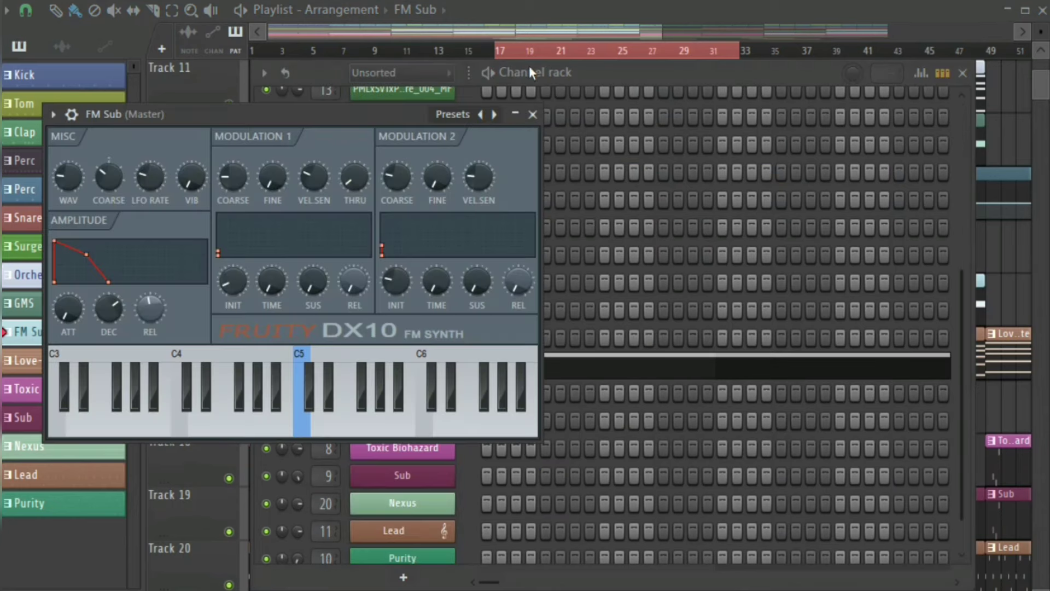
left_click(605, 374)
key("space")
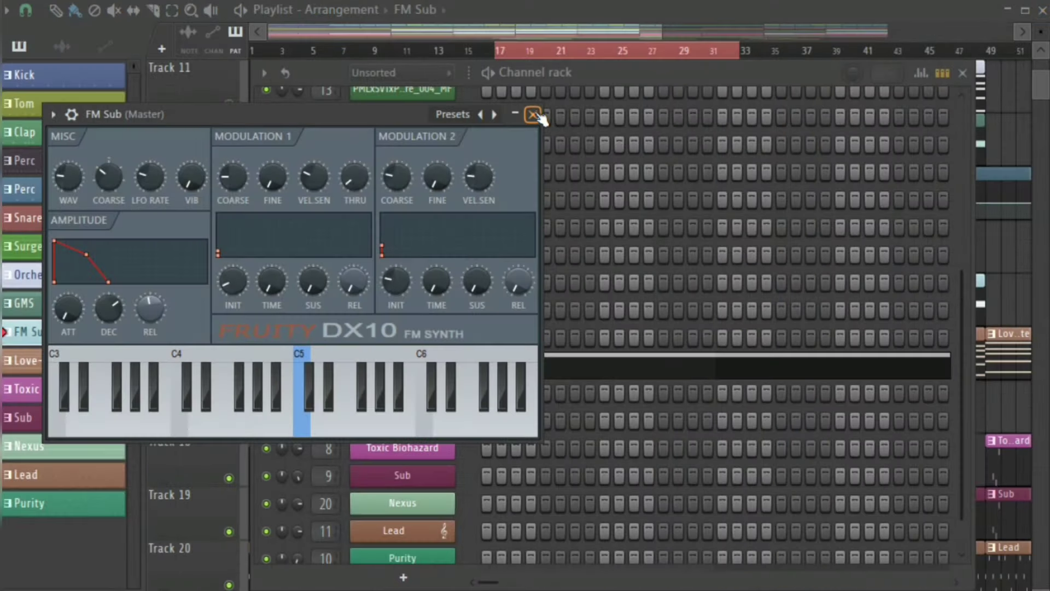
left_click(533, 115)
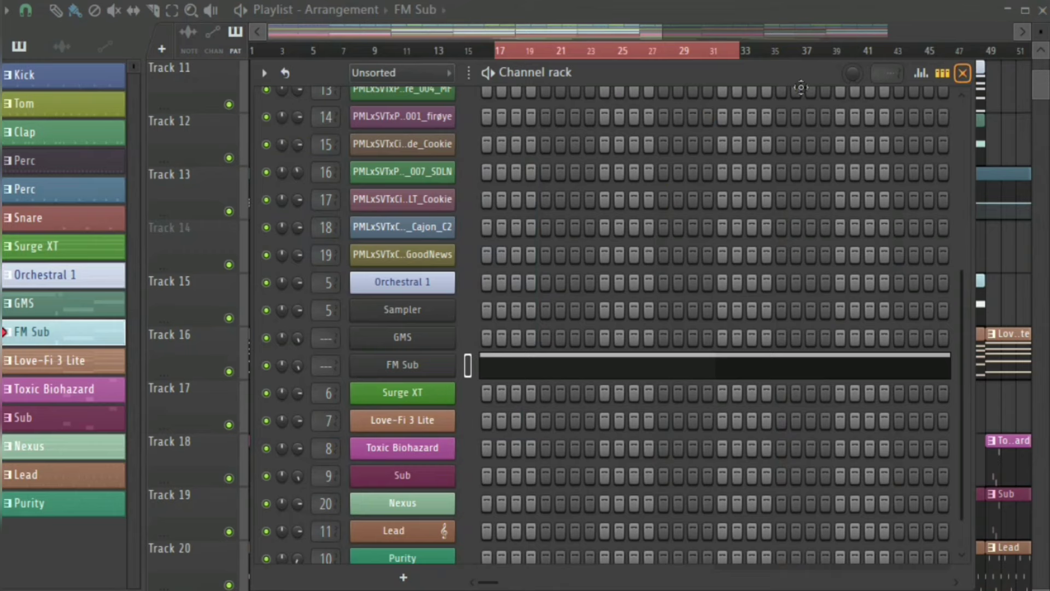
key("F6")
Select the playlist's third section from bar 33 to the start of bar 49, leaving its clips deselected.
scroll(651, 229, "down", 3)
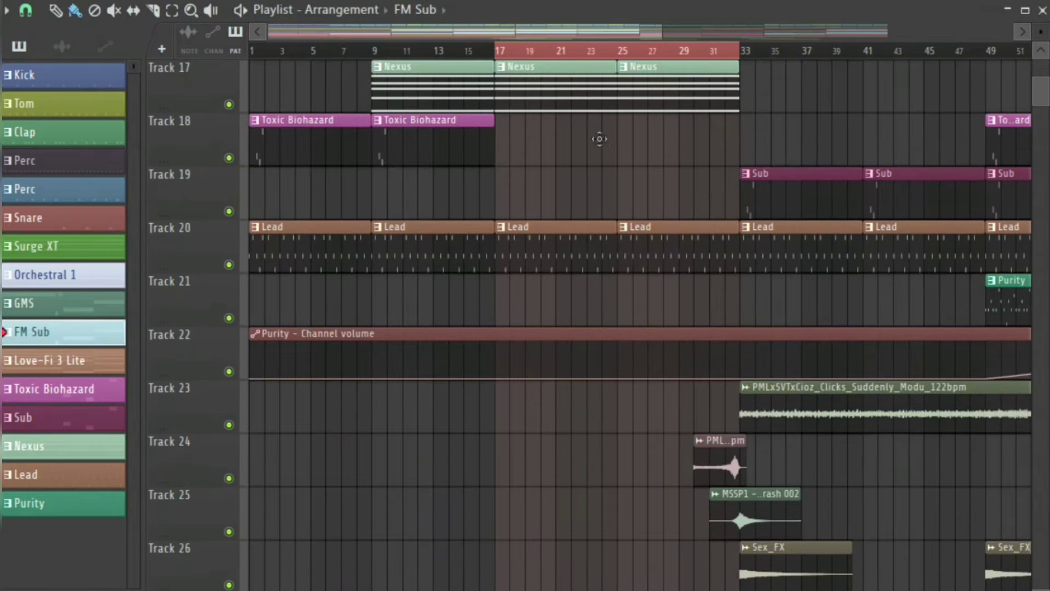
scroll(599, 139, "down", 1)
left_click_drag(660, 31, 930, 31)
scroll(1038, 50, "down", 4)
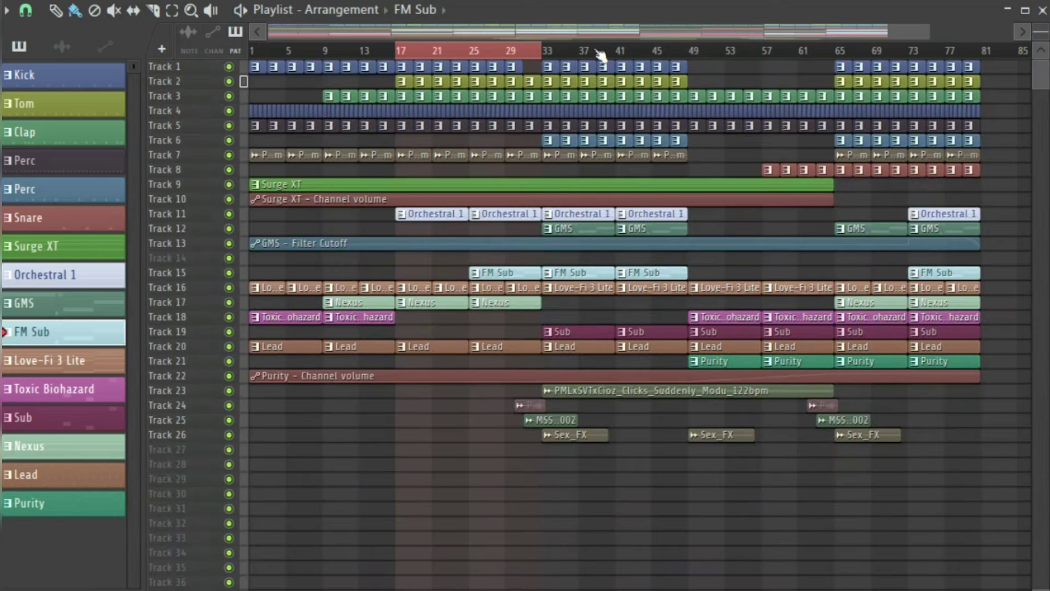
left_click_drag(590, 57, 691, 63)
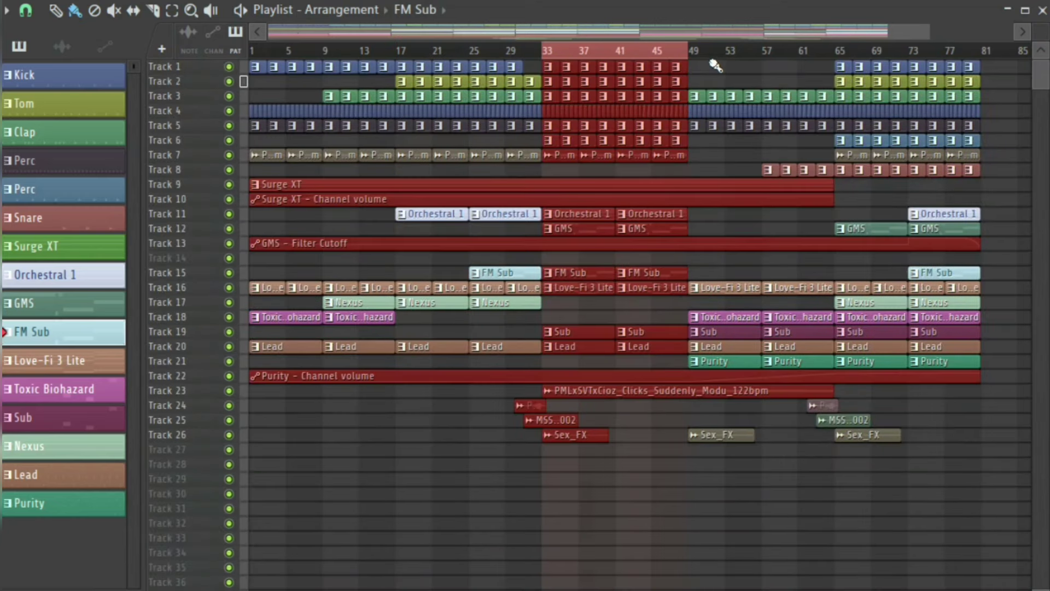
left_click(465, 390)
Isolate the effect clips on Tracks 24 to 26 plus the clicks loop on Track 23, and play them around bar 33.
right_click(230, 407)
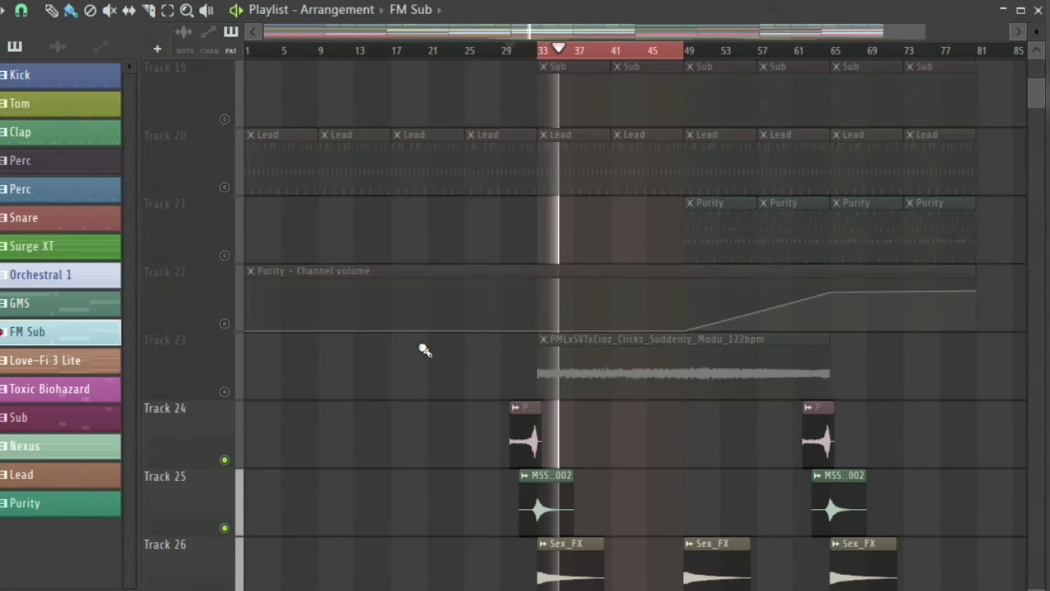
key("space")
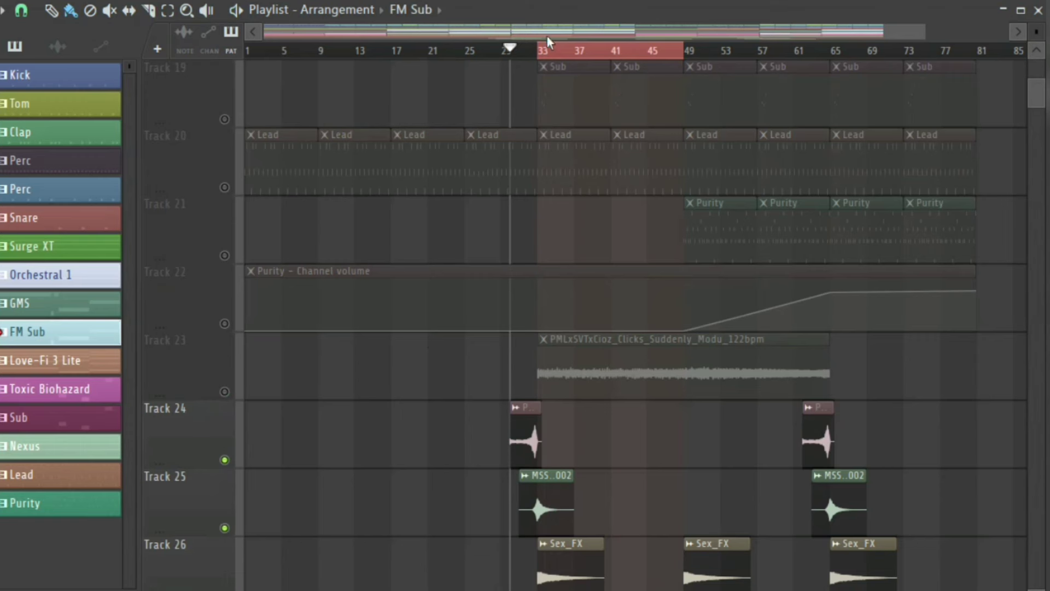
left_click(224, 392)
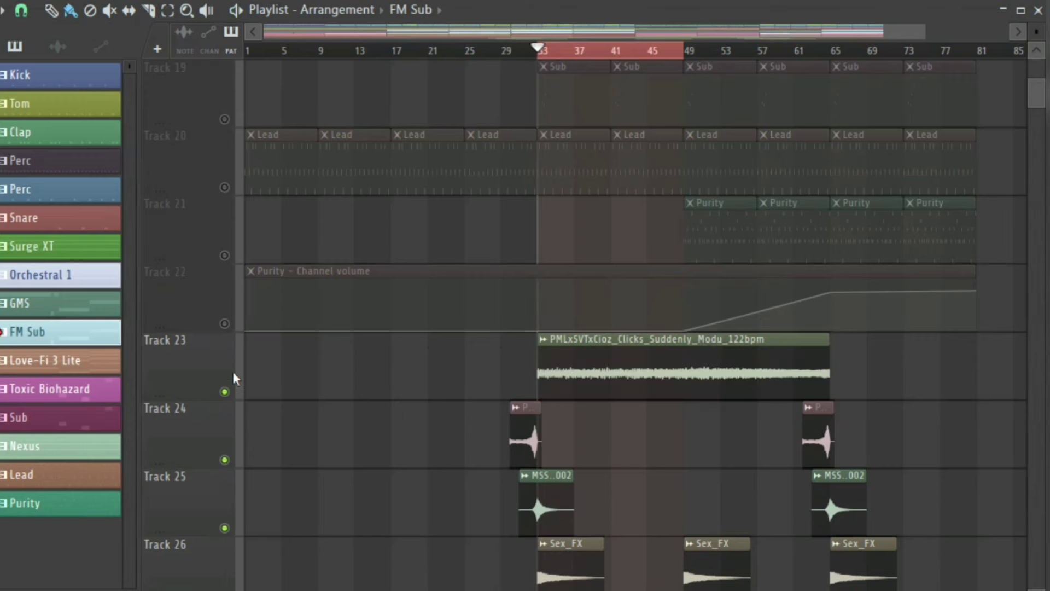
key("space")
Listen to the isolated effect clips from bar 49 and from about bar 62, leaving all clips deselected.
left_click_drag(777, 73, 835, 68)
left_click(688, 50)
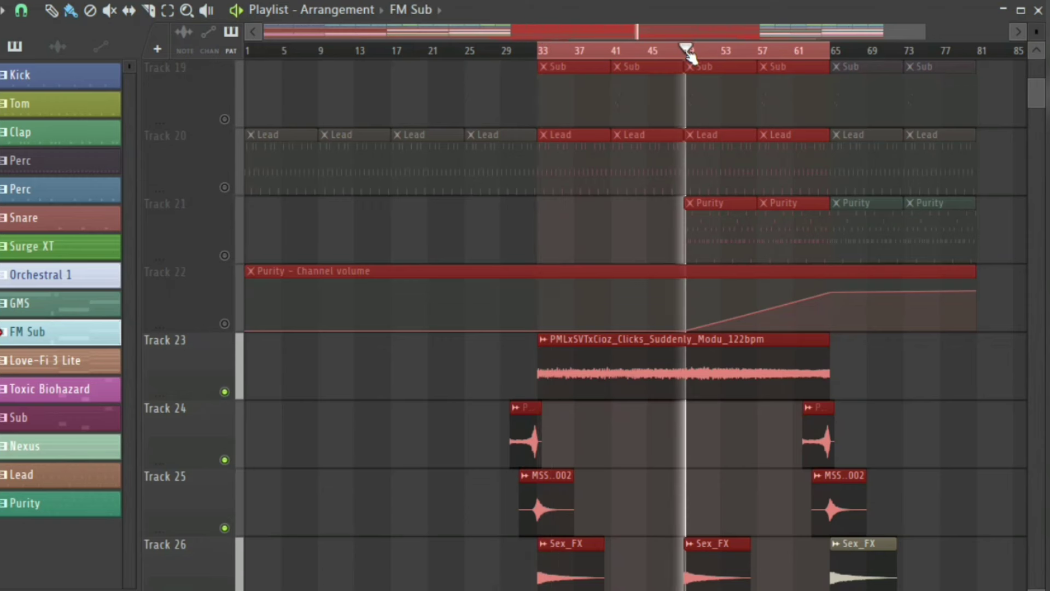
left_click(808, 48)
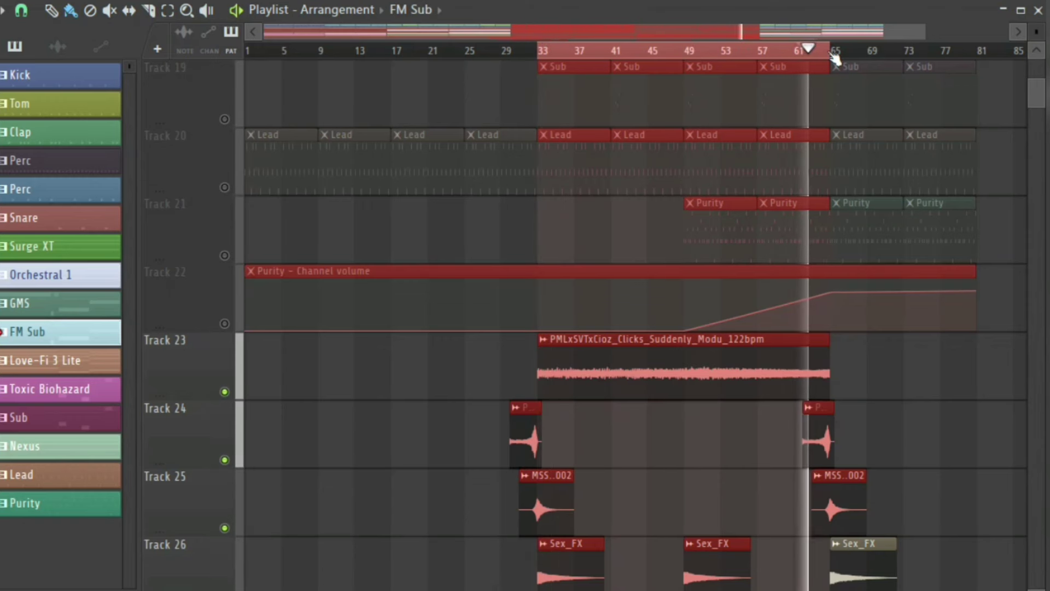
key("space")
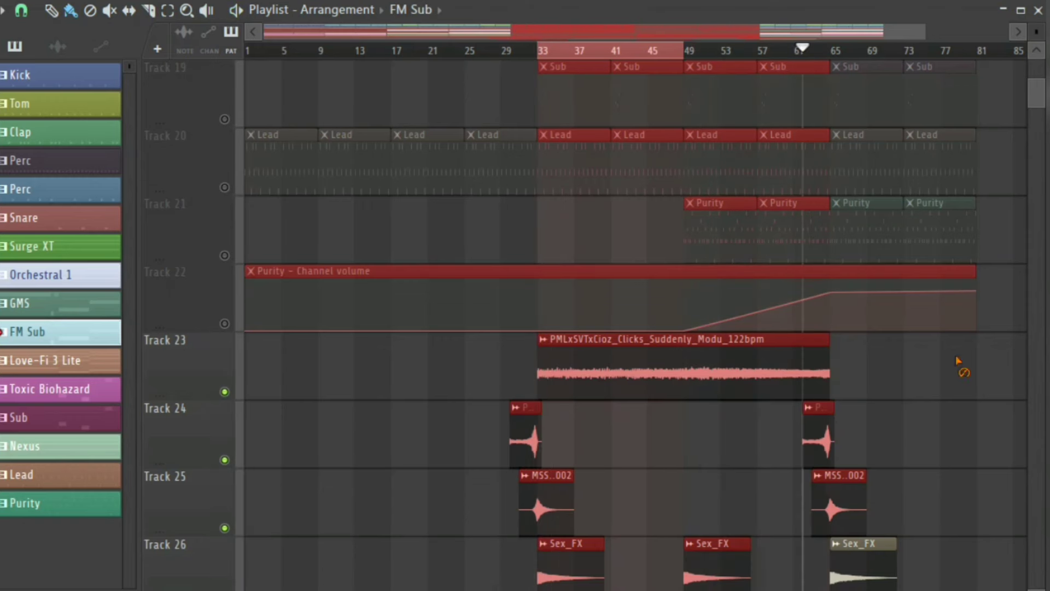
left_click(644, 104)
Turn all the muted playlist tracks back on from Track 6.
scroll(583, 83, "up", 9)
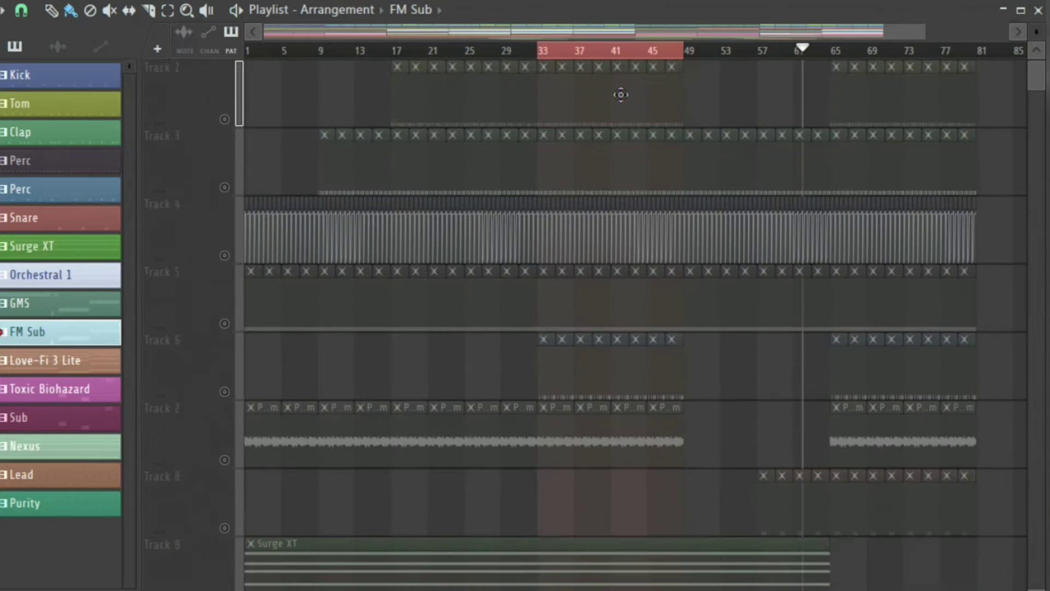
scroll(611, 137, "down", 4)
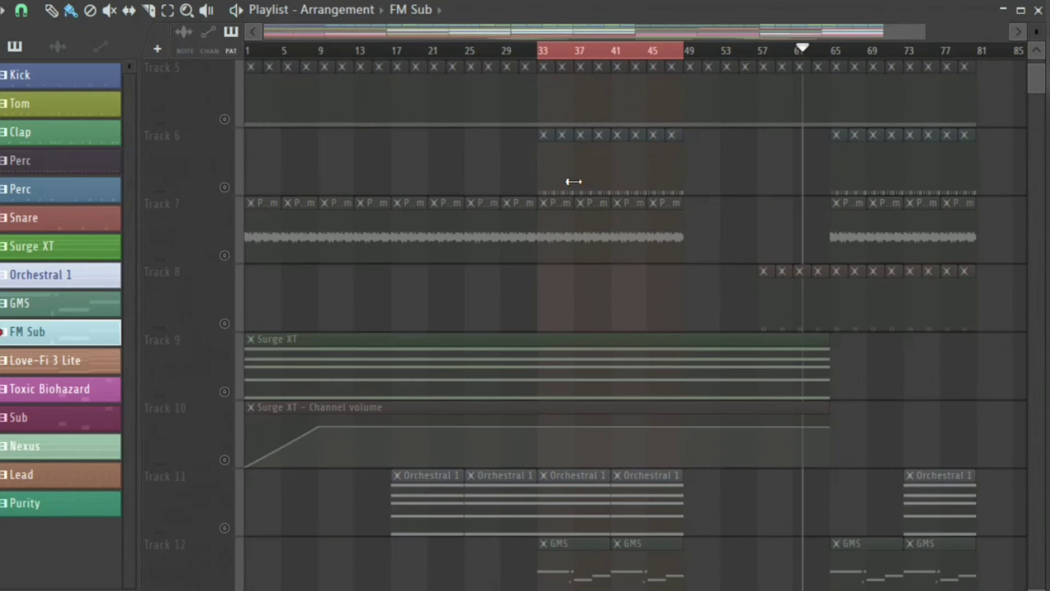
right_click(225, 188)
right_click(226, 189)
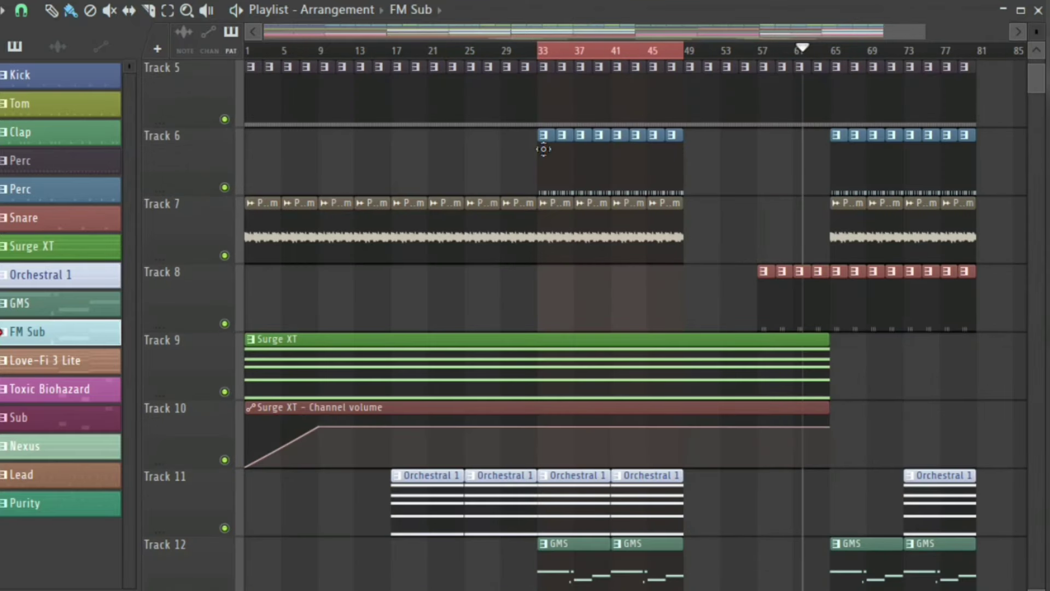
Review the blue Perc pattern from Track 6 in the Channel rack, listen to it and return to the playlist.
left_click(558, 51)
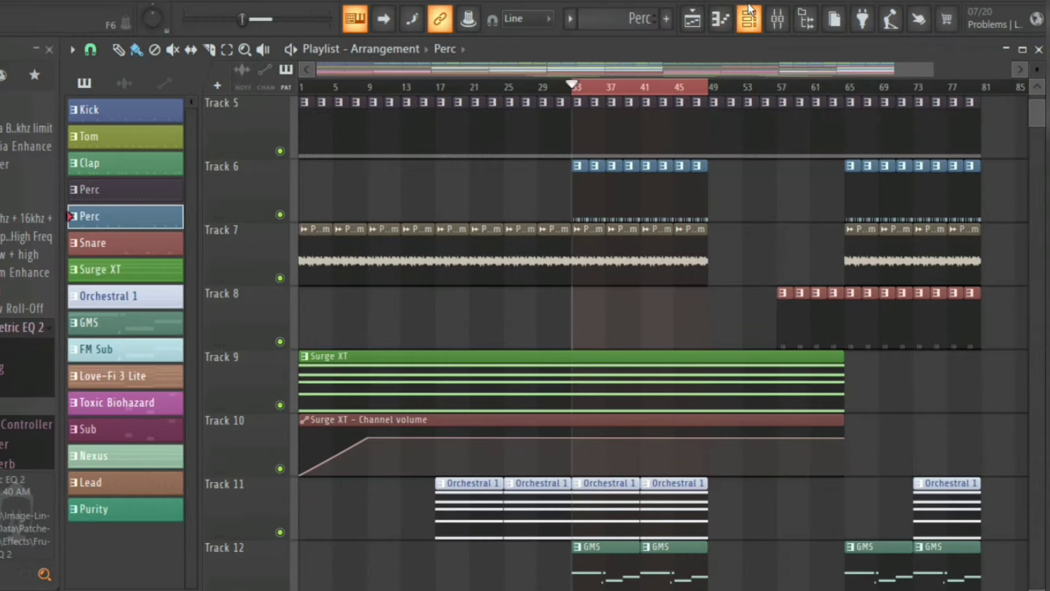
left_click(750, 11)
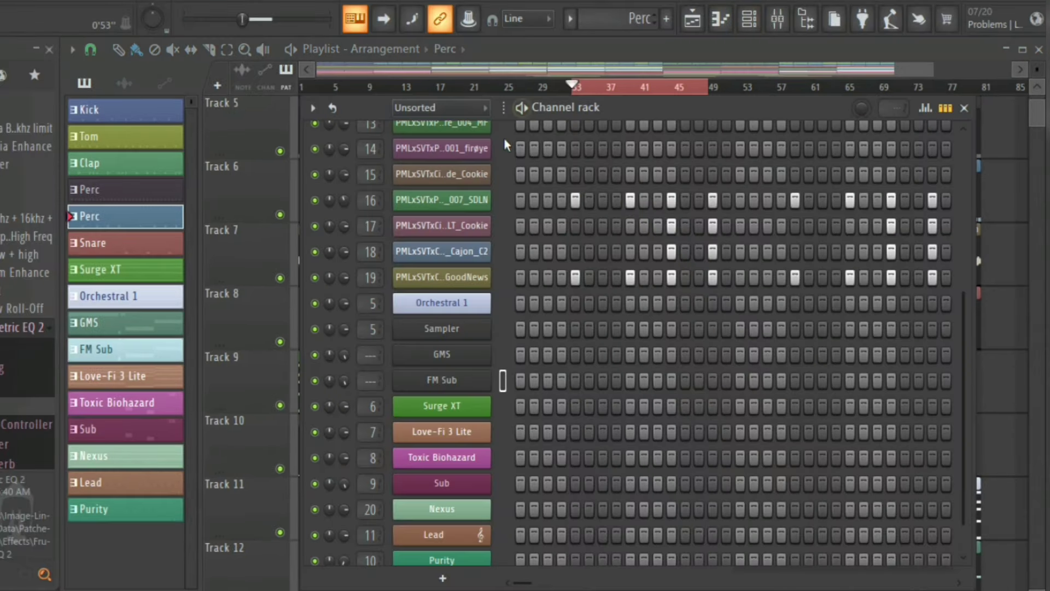
scroll(629, 339, "up", 3)
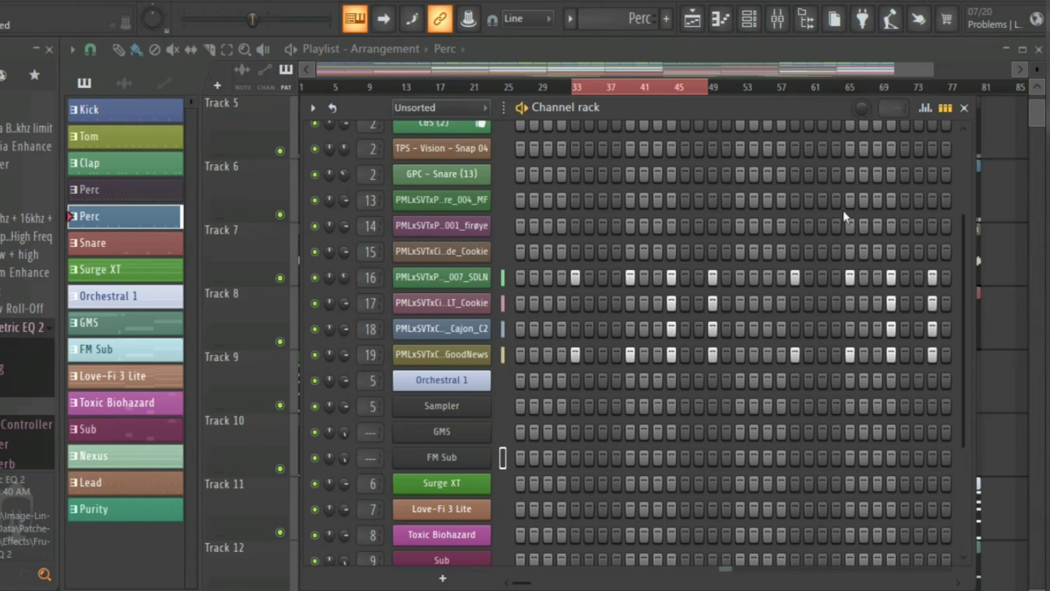
left_click(964, 108)
Open the GMS pattern from Track 12, listen to its notes in the piano roll and return to the playlist.
scroll(614, 311, "down", 4)
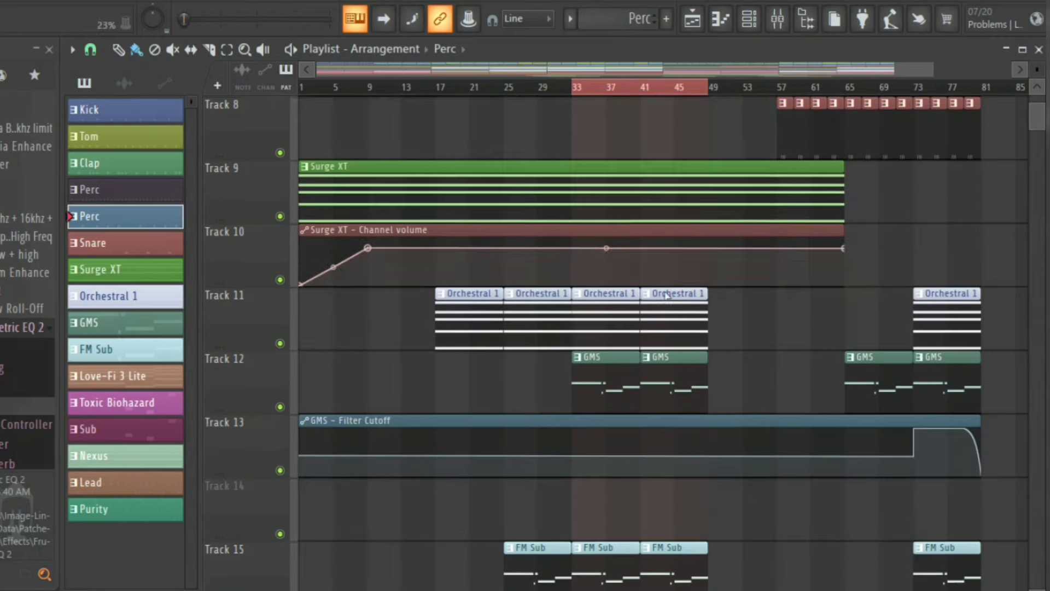
left_click(614, 310)
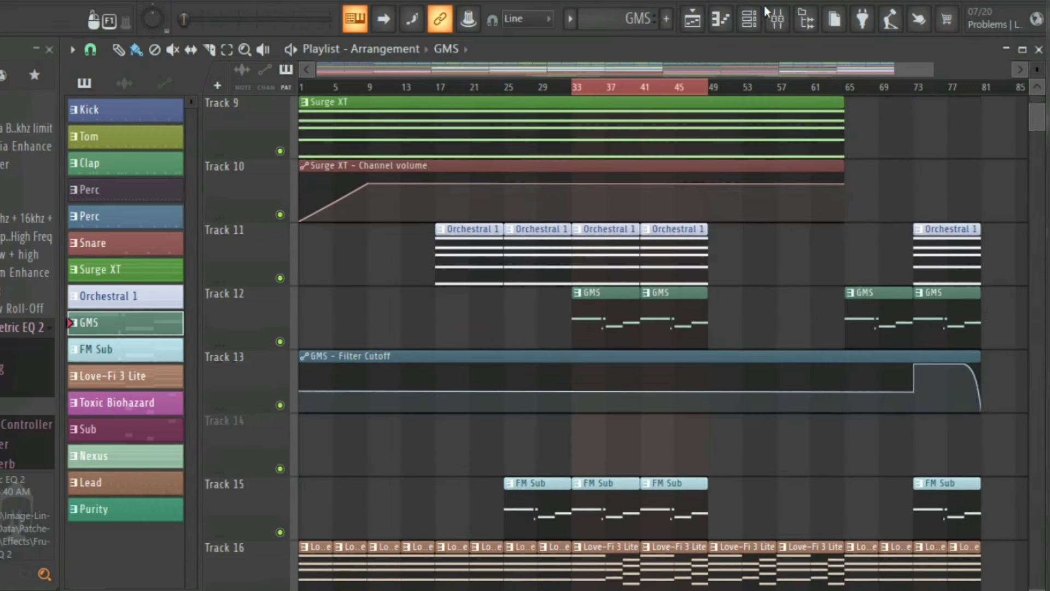
left_click(750, 19)
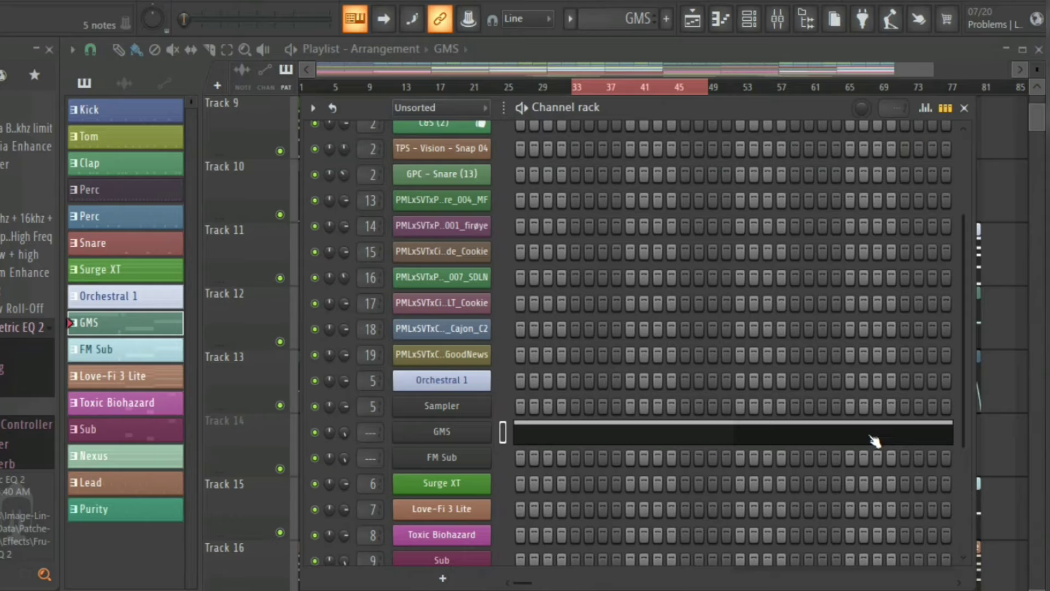
left_click(874, 441)
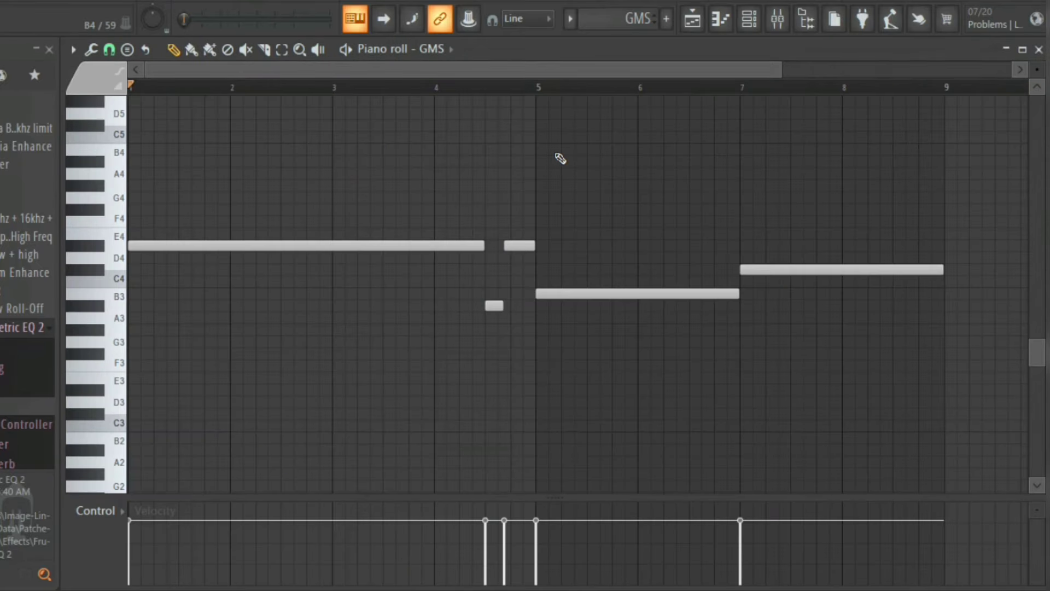
key("space")
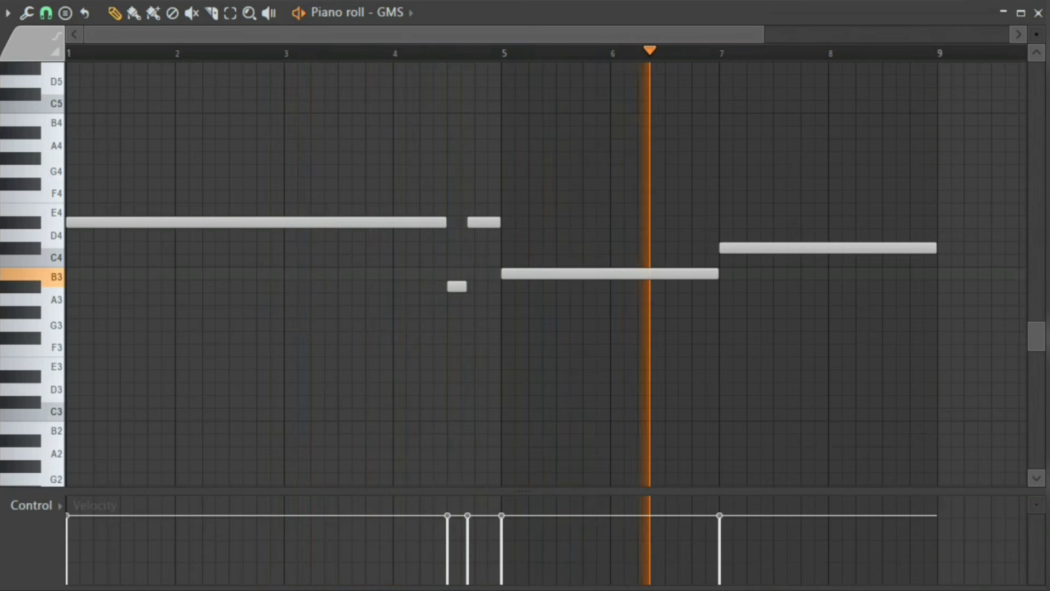
left_click(1038, 14)
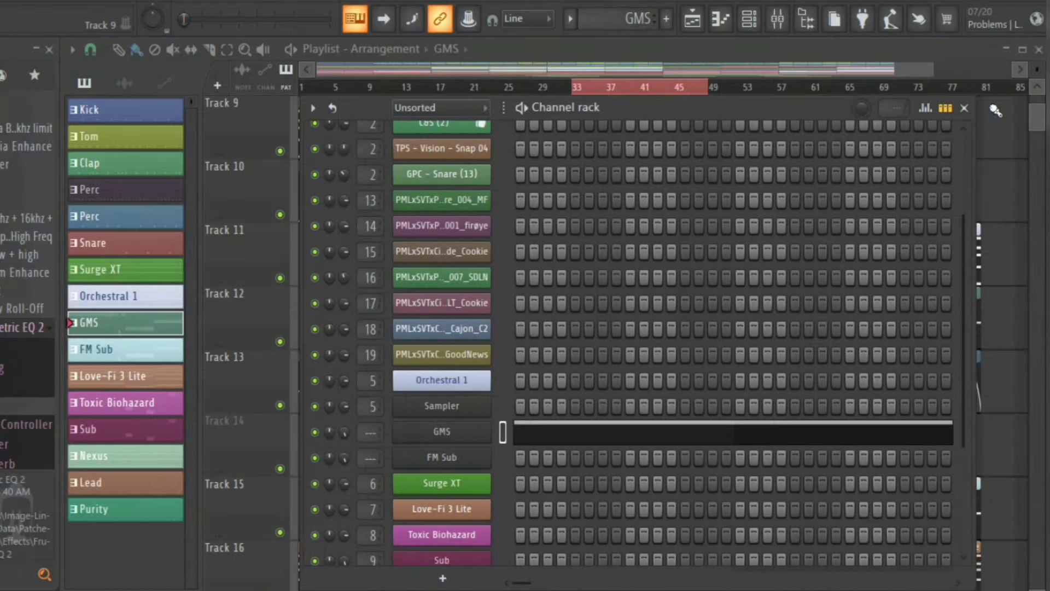
left_click(965, 108)
Listen to the Sub pattern from Track 19 in the piano roll and examine the settings of its synth.
scroll(684, 328, "down", 10)
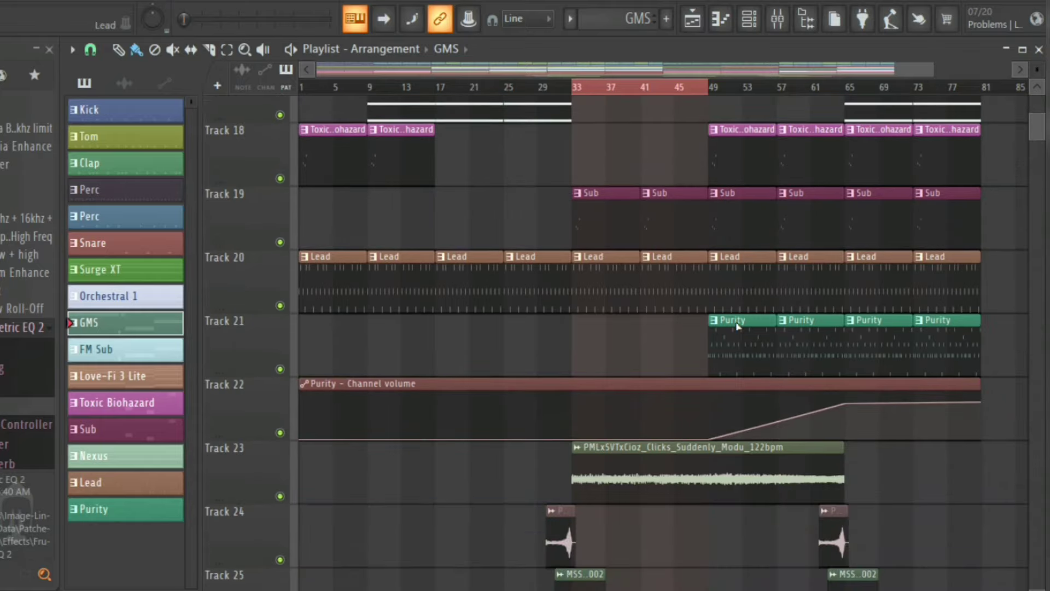
scroll(637, 335, "up", 8)
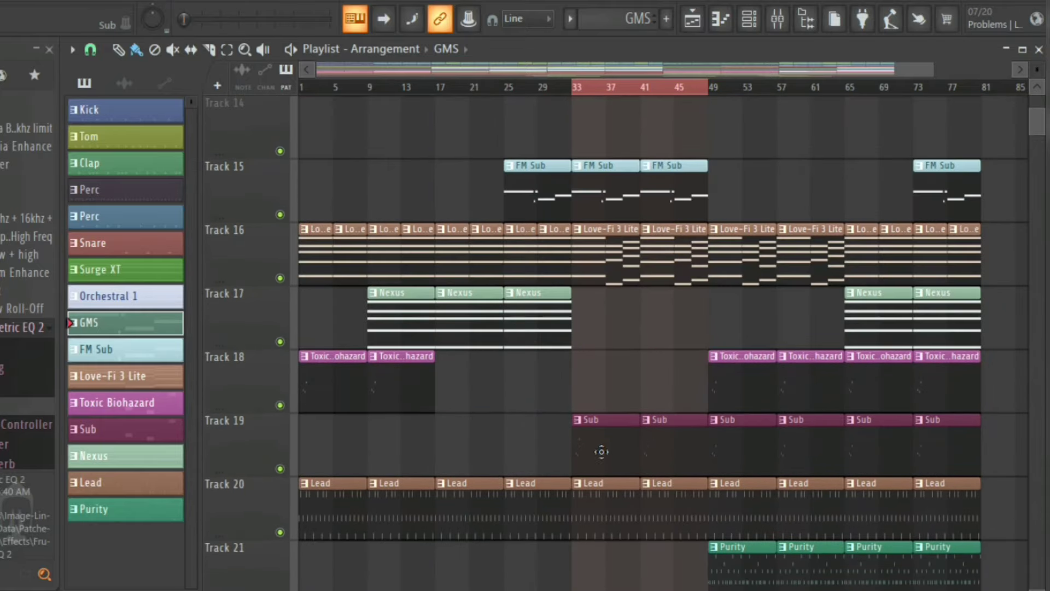
left_click(602, 452)
left_click(750, 19)
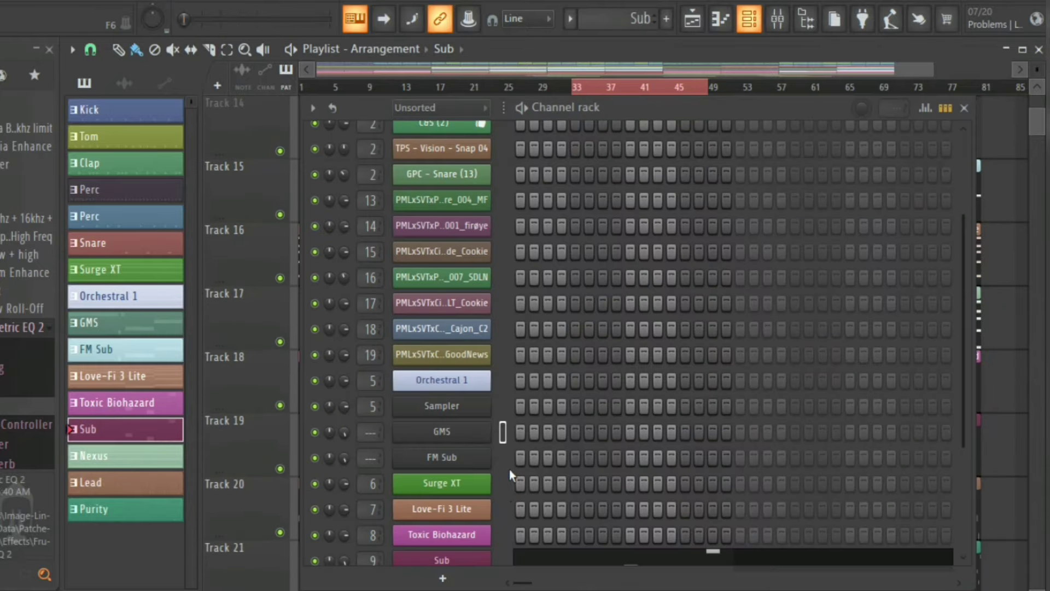
scroll(603, 497, "down", 4)
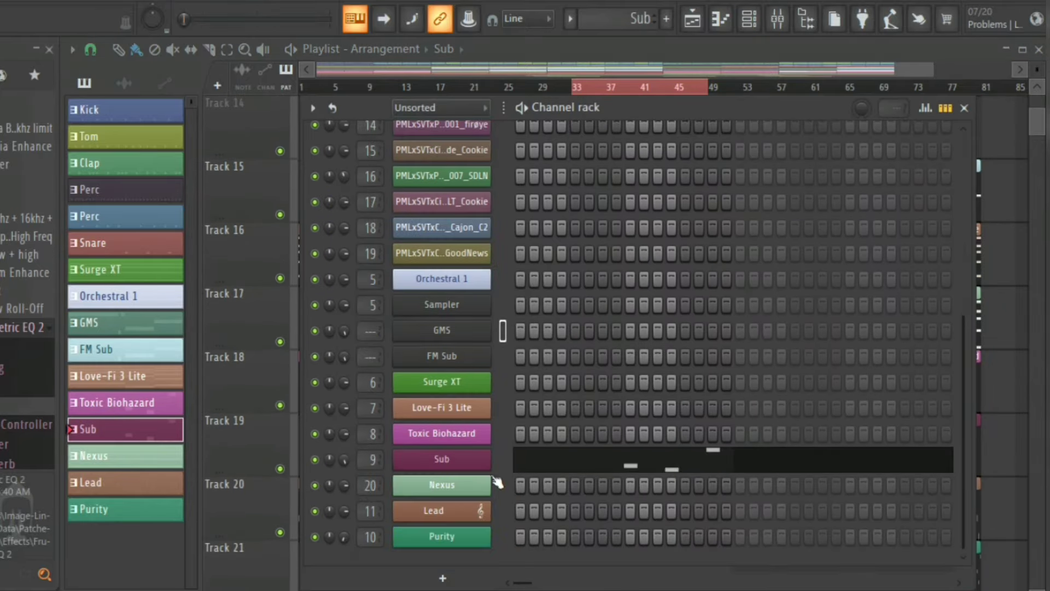
left_click(572, 469)
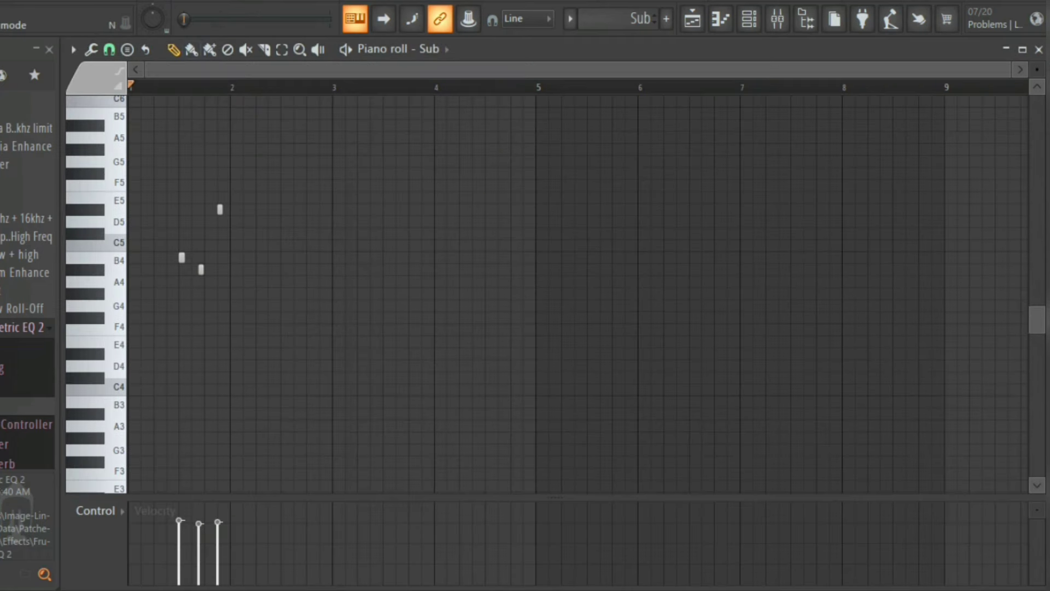
key("space")
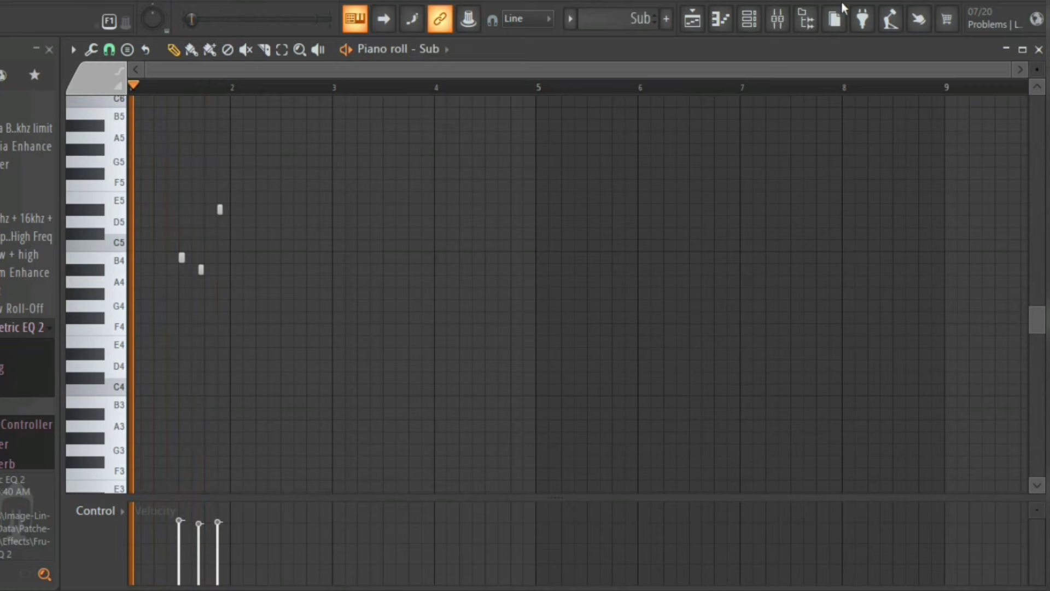
left_click(1039, 50)
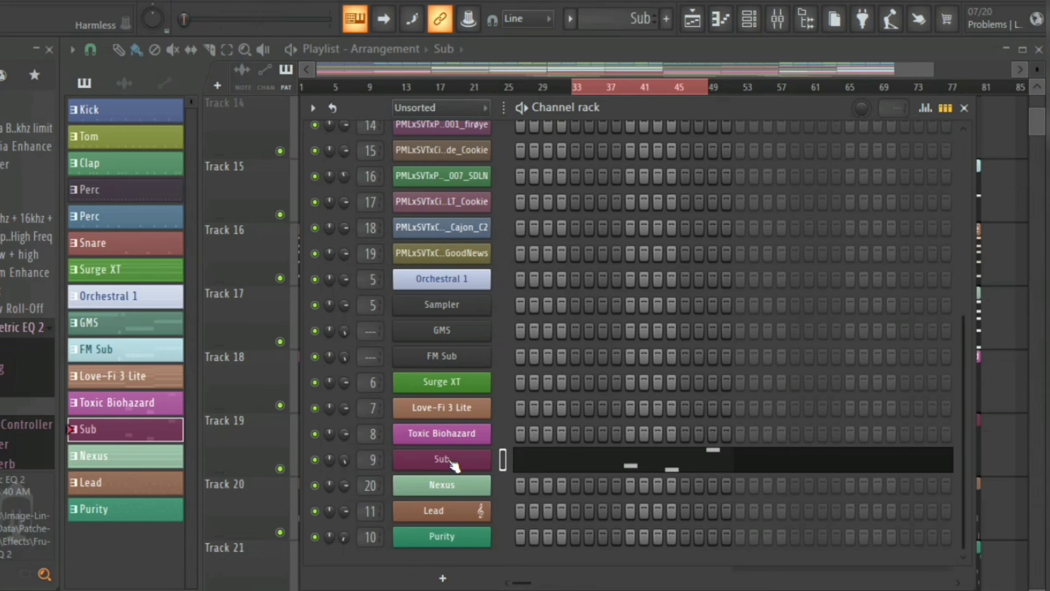
left_click(452, 462)
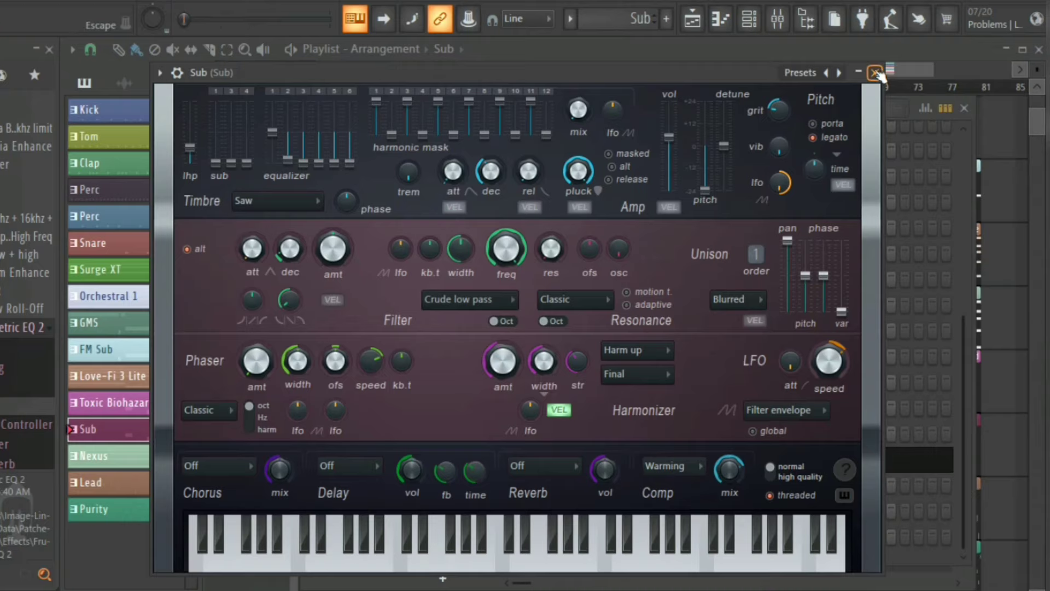
Close the Sub synth, return to the playlist and extend the time selection back to bar 1.
key("Escape")
key("Escape")
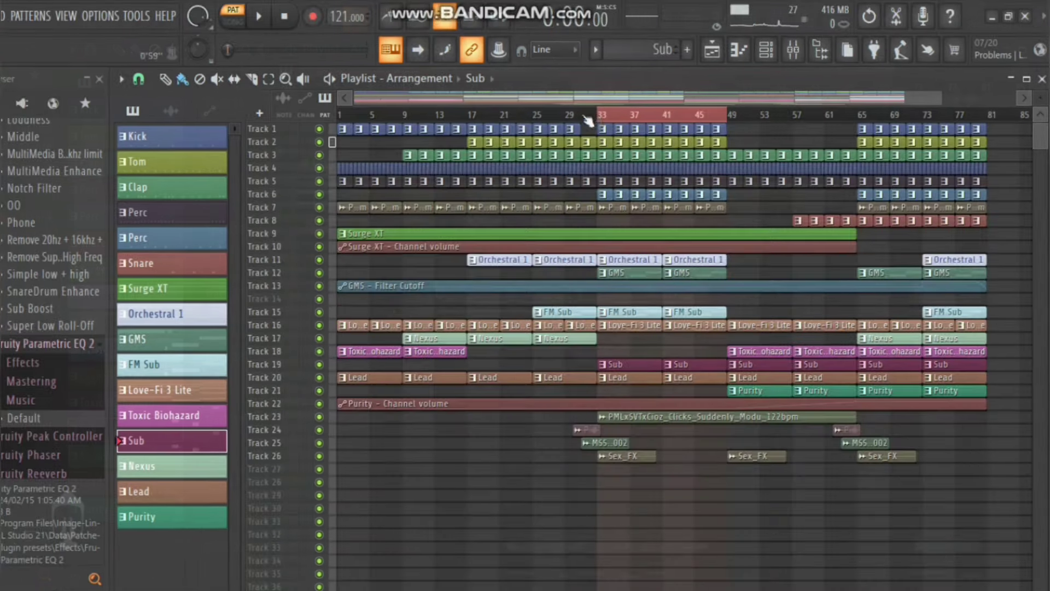
left_click_drag(598, 115, 337, 115)
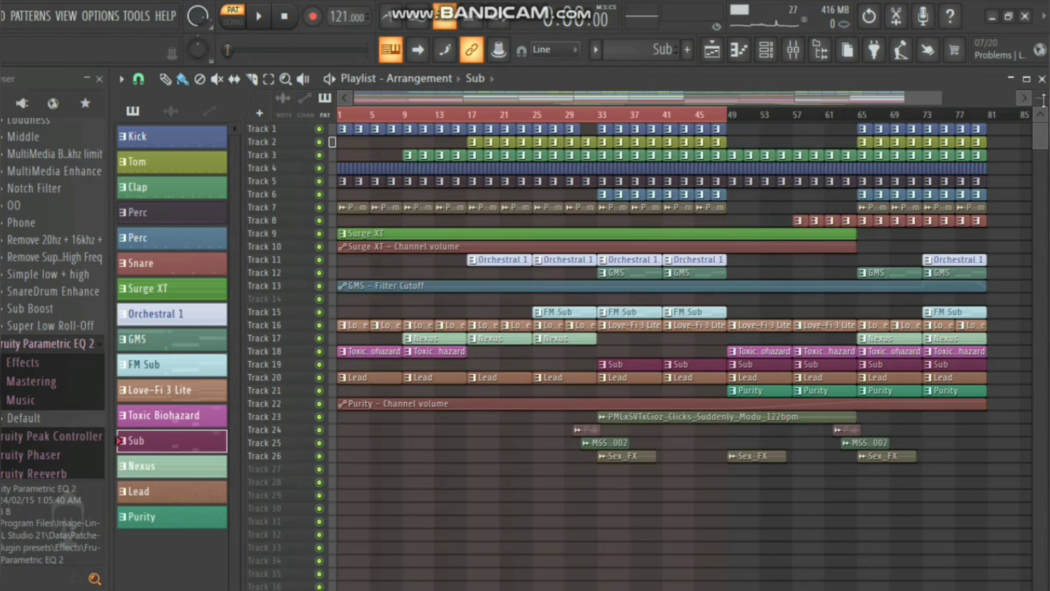
Make the playlist tracks taller, look over the arrangement down to Track 26 and clear the time selection.
left_click_drag(1044, 93, 1043, 109)
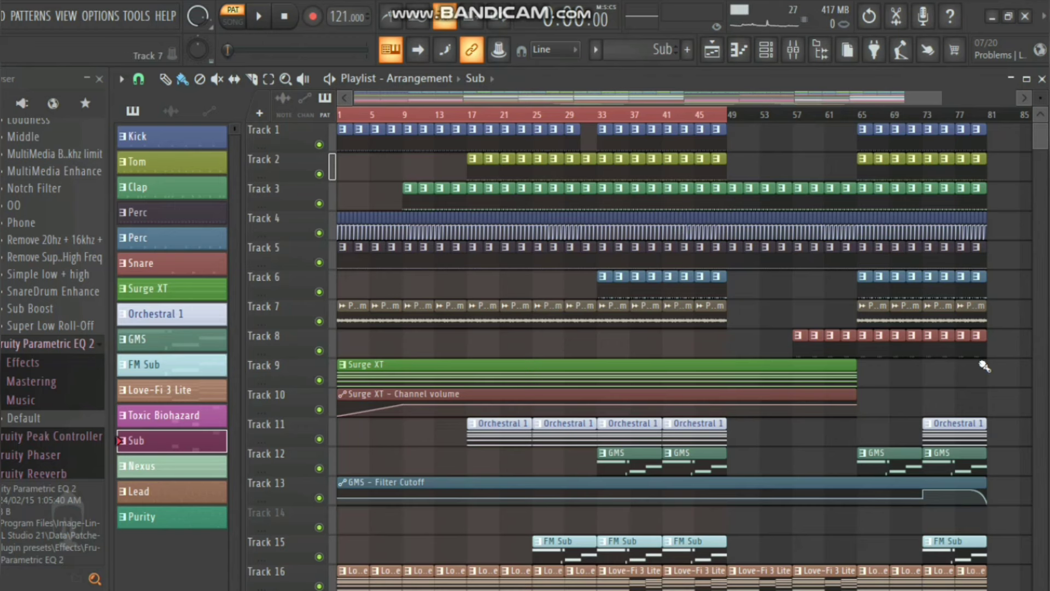
scroll(796, 443, "down", 3)
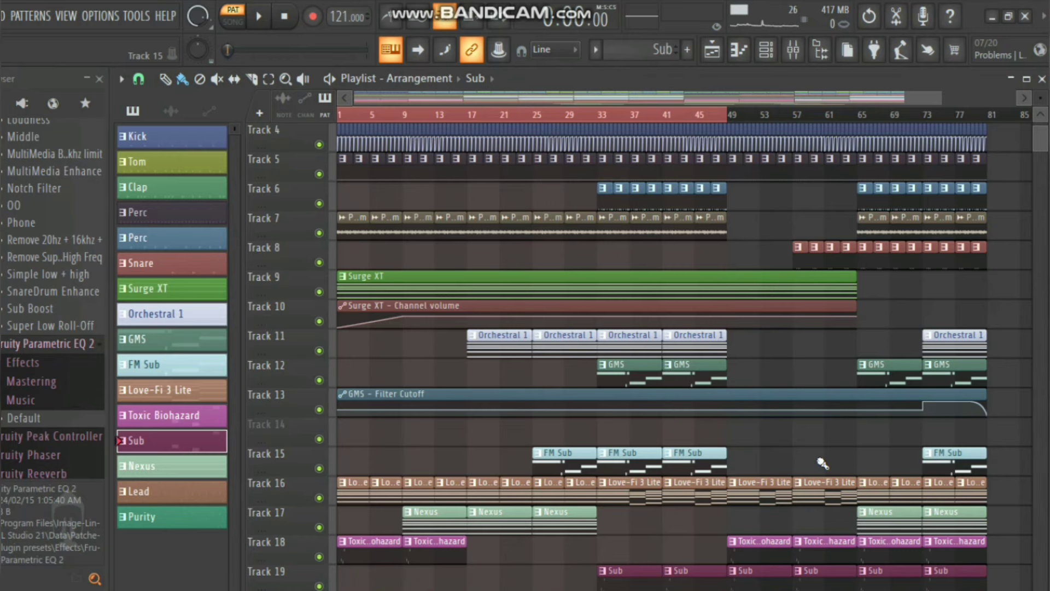
scroll(900, 457, "down", 8)
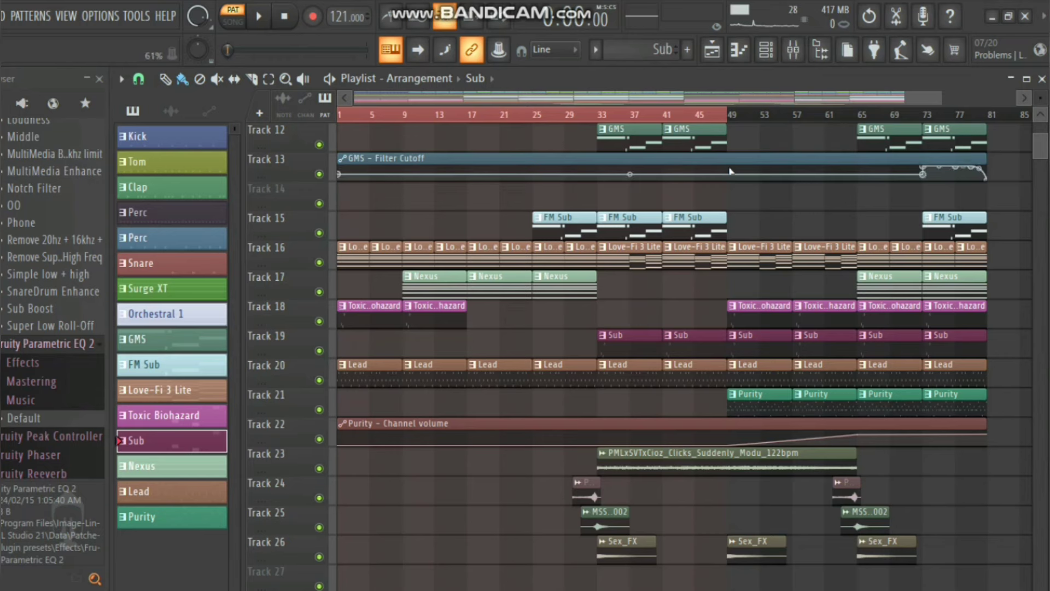
left_click(476, 112)
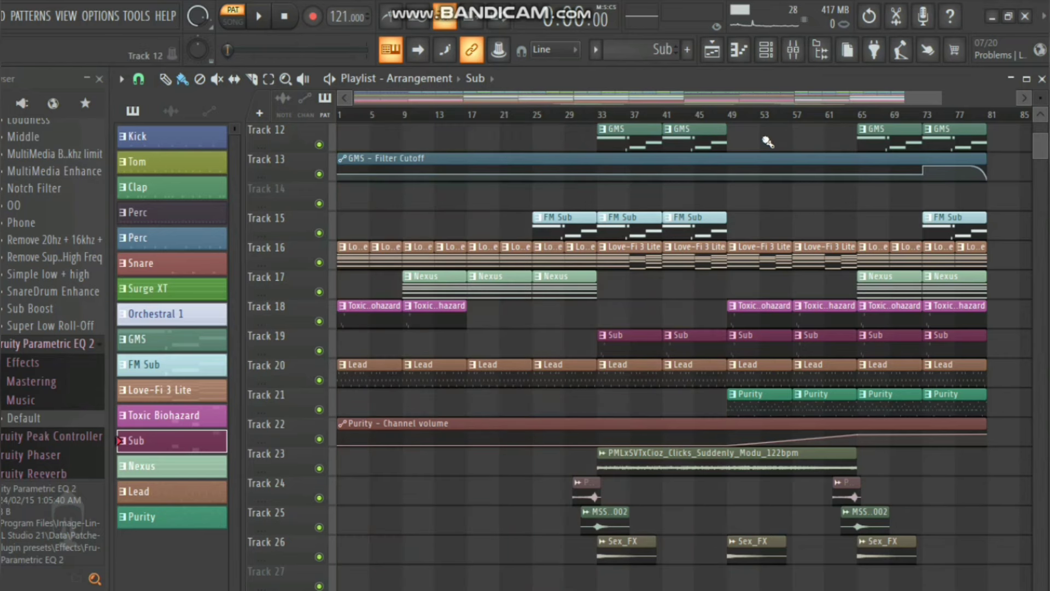
Select bars 49 to 64 in the playlist and play them with only Tracks 3 and 4 on.
scroll(768, 142, "up", 5)
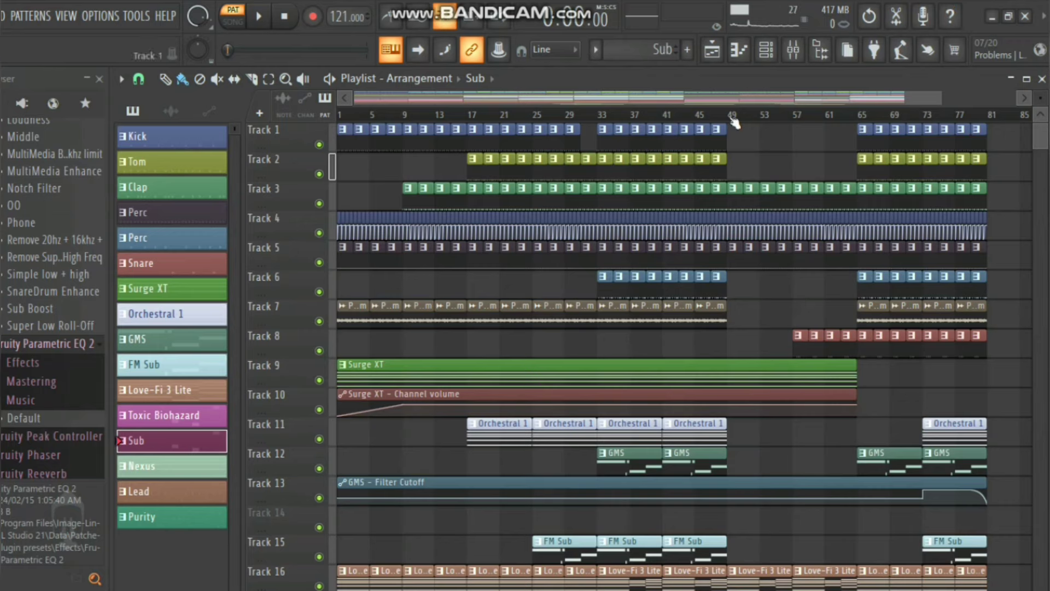
left_click_drag(870, 161, 728, 161)
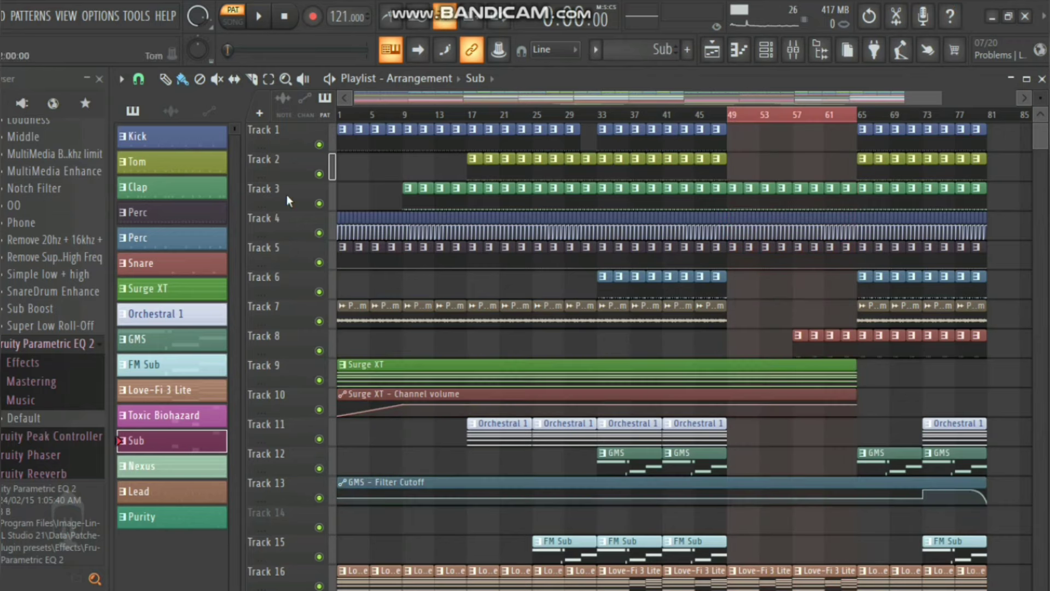
right_click(319, 204)
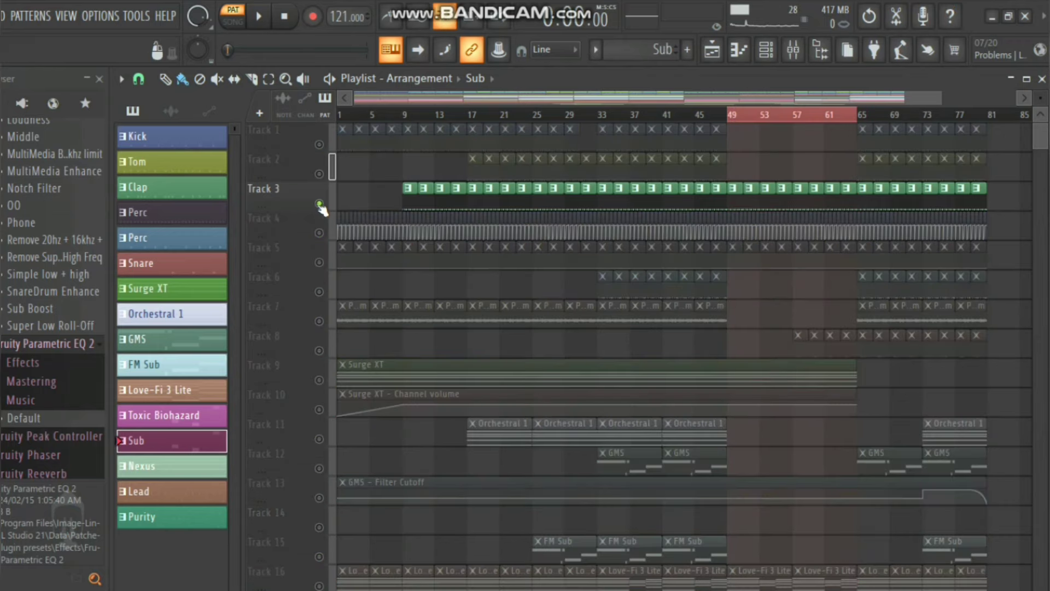
left_click(319, 233)
key("space")
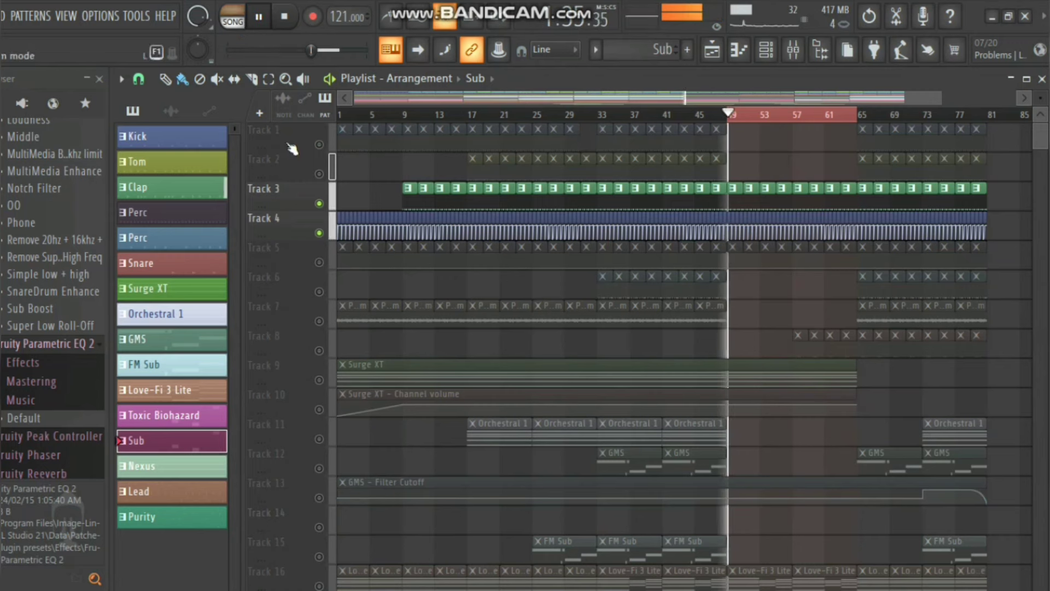
Turn on Track 5 and, briefly, Track 8 while listening to the selected section.
left_click(321, 263)
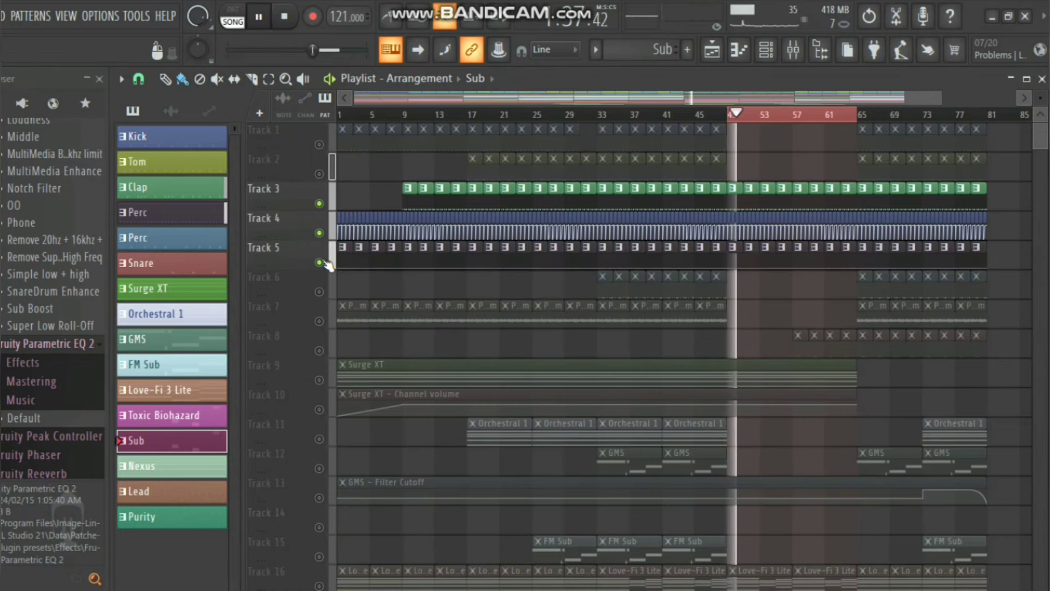
scroll(371, 236, "down", 3)
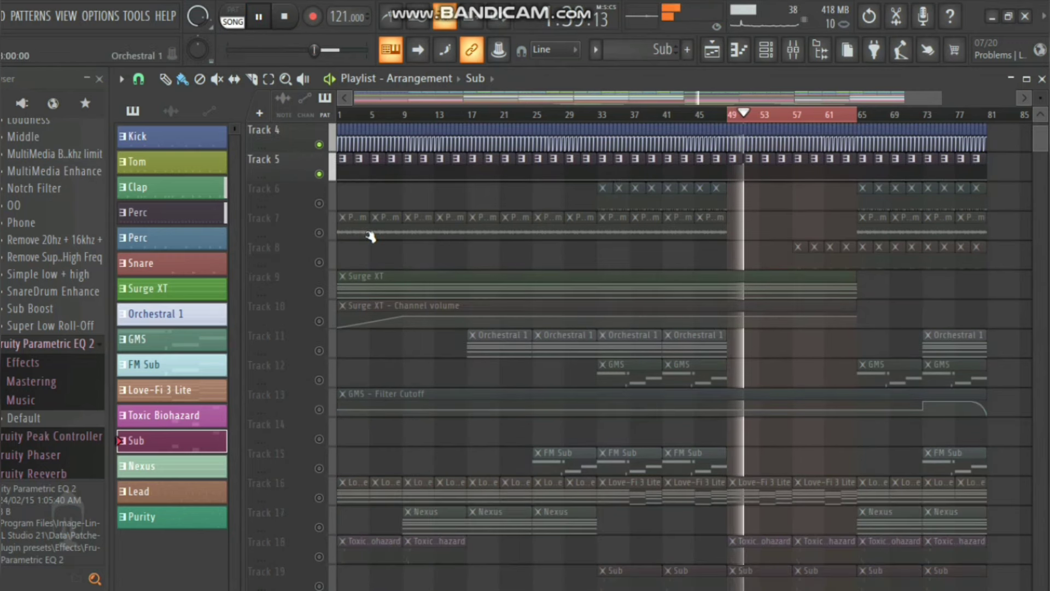
left_click(320, 263)
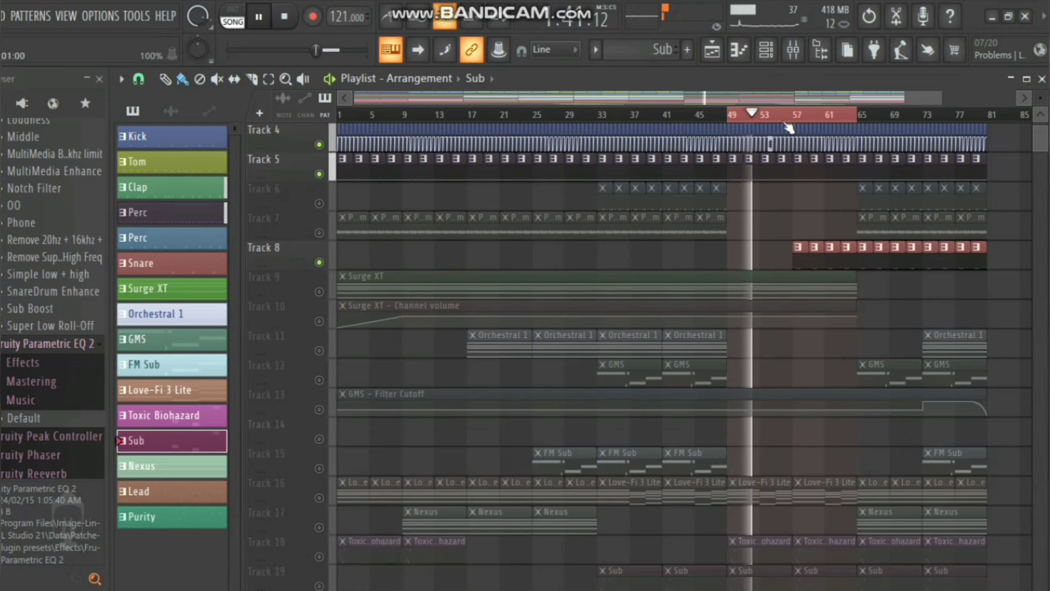
key("space")
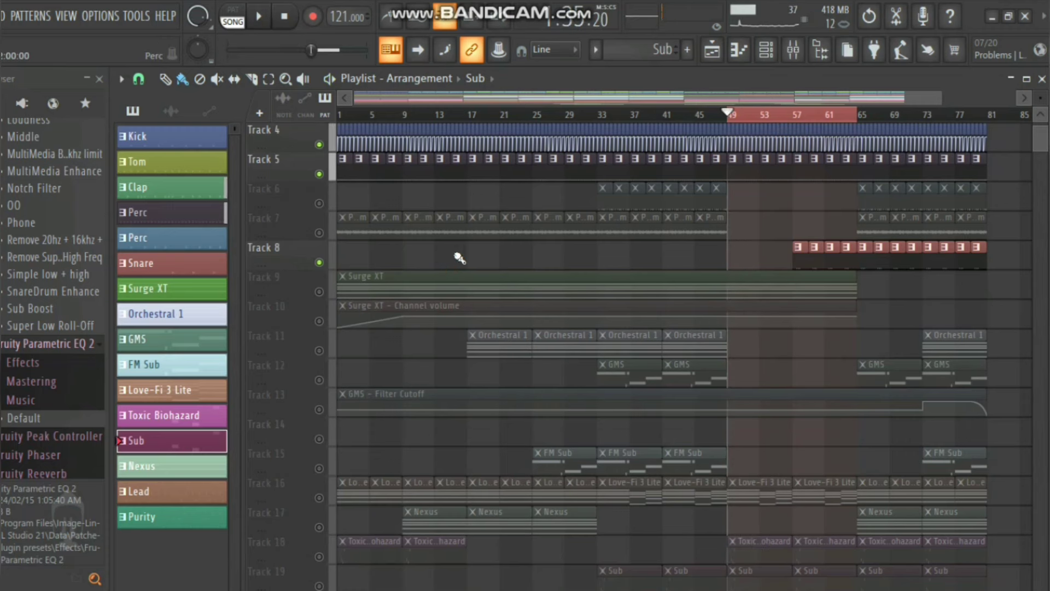
left_click(320, 263)
Turn on the Toxic Biohazard track and the Sub track on Tracks 18 and 19 while listening to the section.
scroll(794, 348, "down", 7)
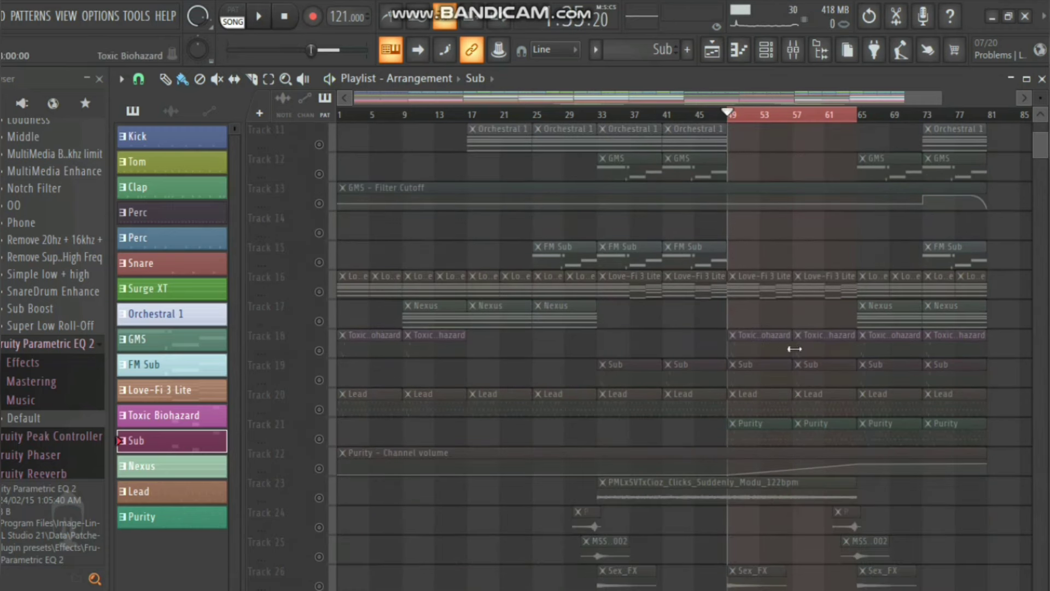
left_click(320, 352)
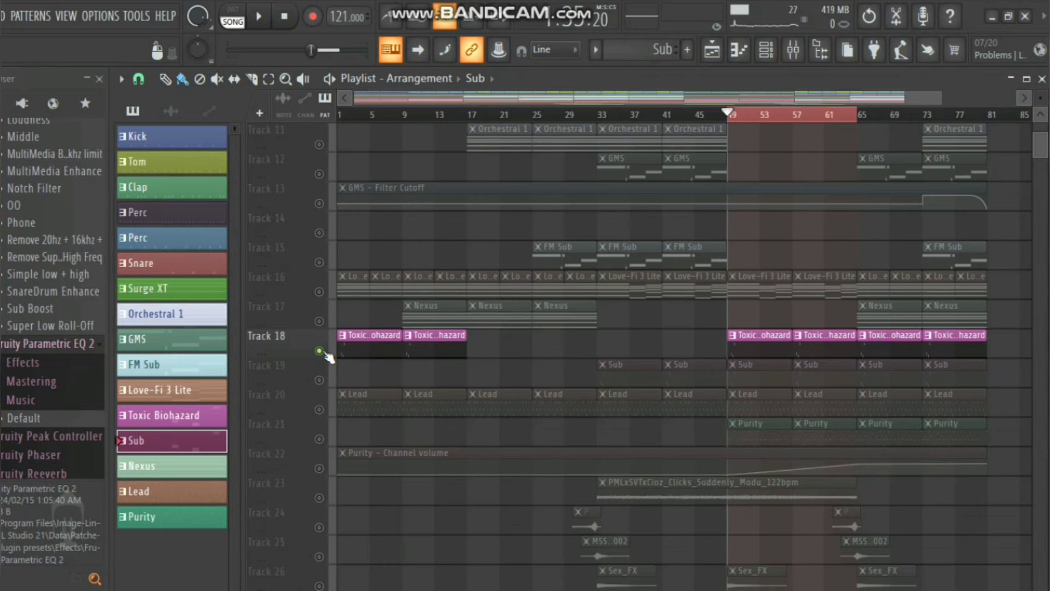
key("space")
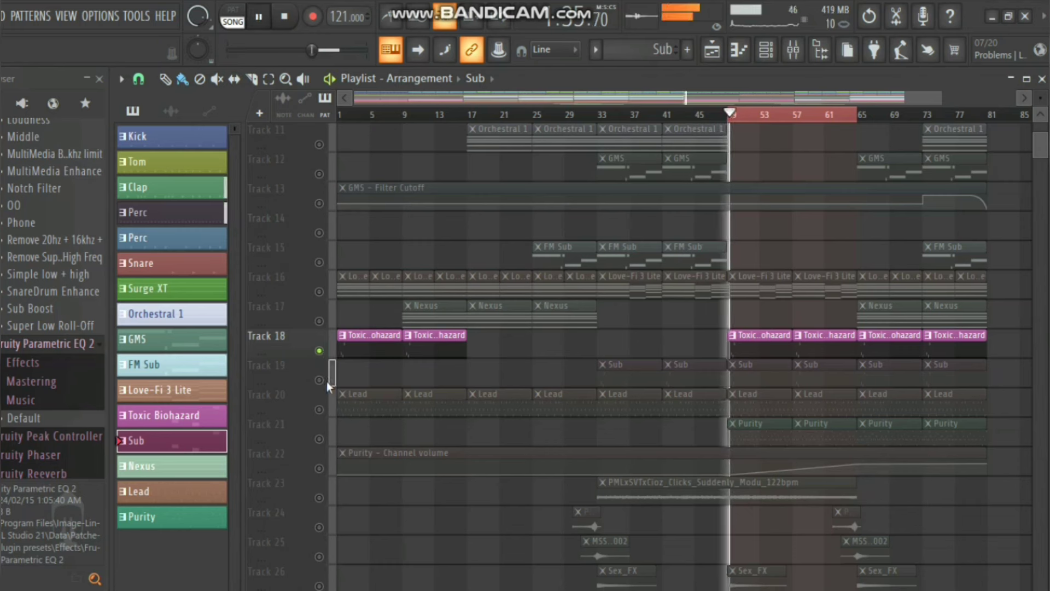
left_click(320, 380)
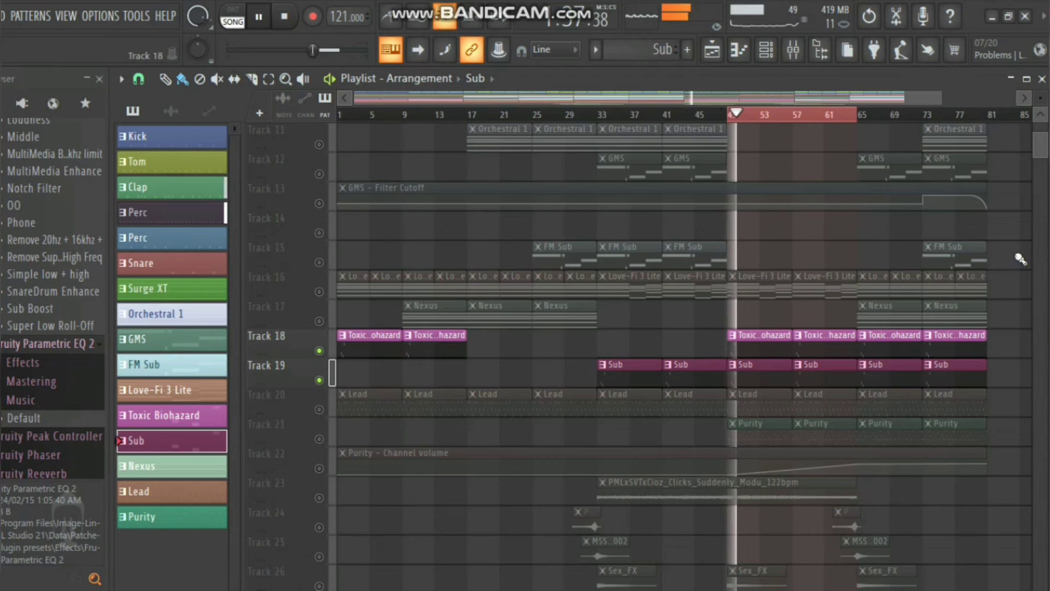
key("space")
Turn on the Love-Fi 3 Lite patterns on Track 16 and listen to them with the active tracks.
left_click(320, 293)
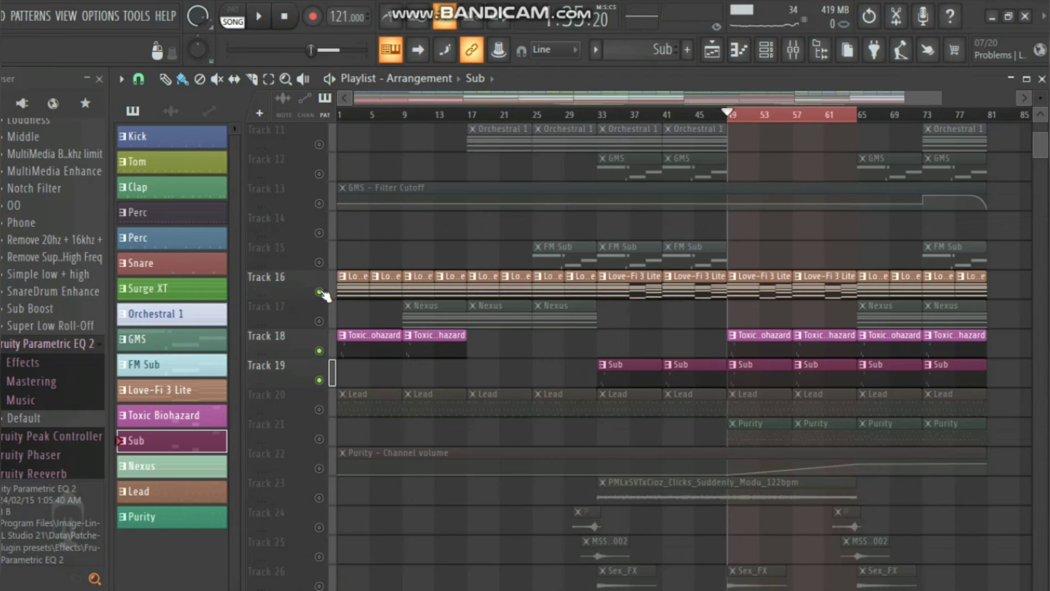
key("space")
scroll(565, 347, "down", 3)
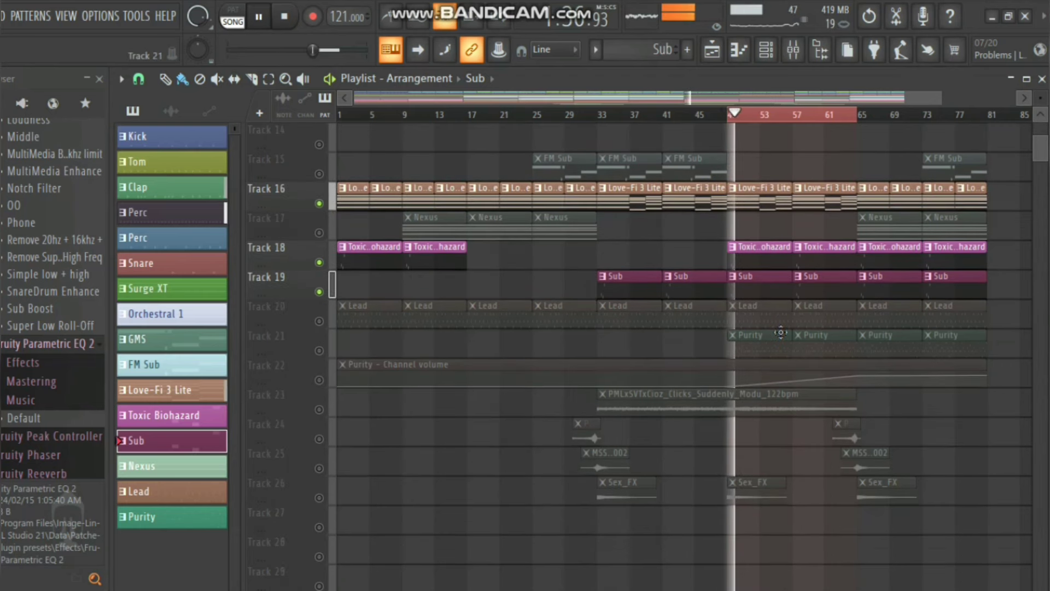
key("space")
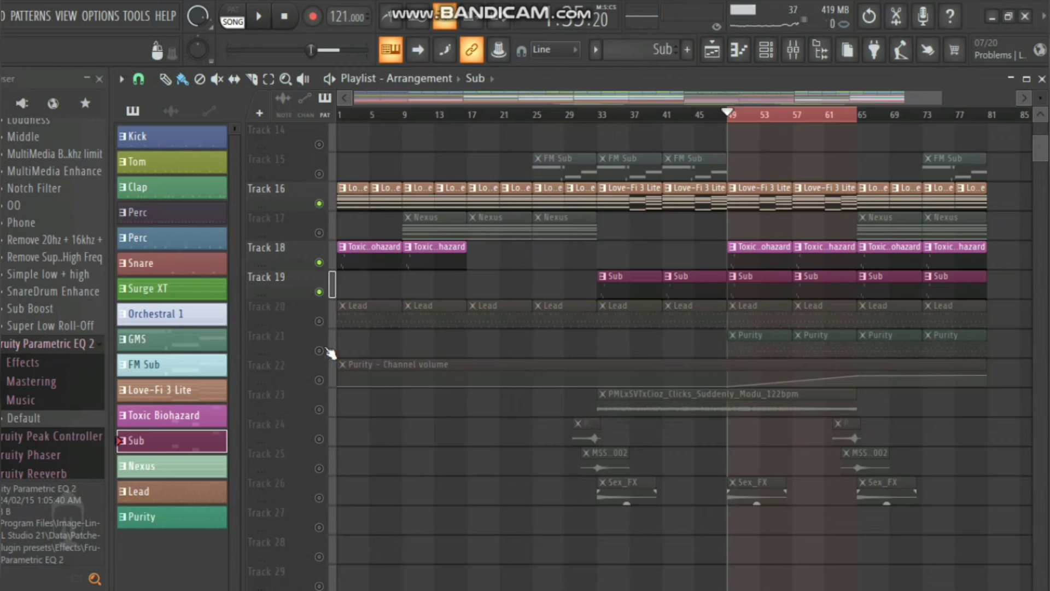
Turn all the muted playlist tracks back on and select the Purity pattern from Track 21.
left_click(319, 350, "ctrl")
left_click(319, 350, "ctrl")
left_click(774, 347)
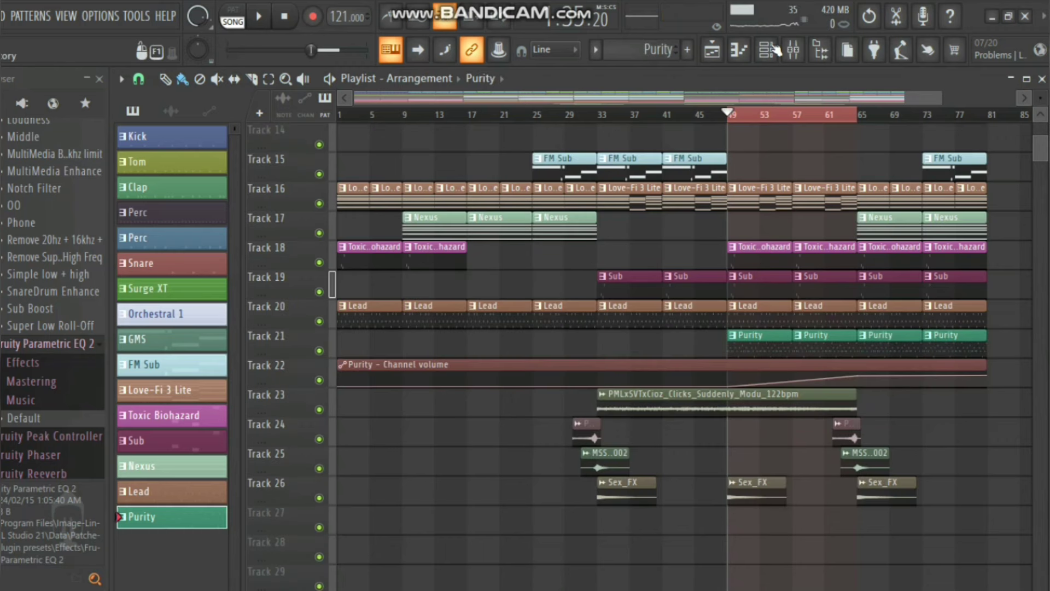
Open the Purity pattern from the Channel rack in the piano roll, listen to its notes and enlarge the velocity area to examine it.
key("F6")
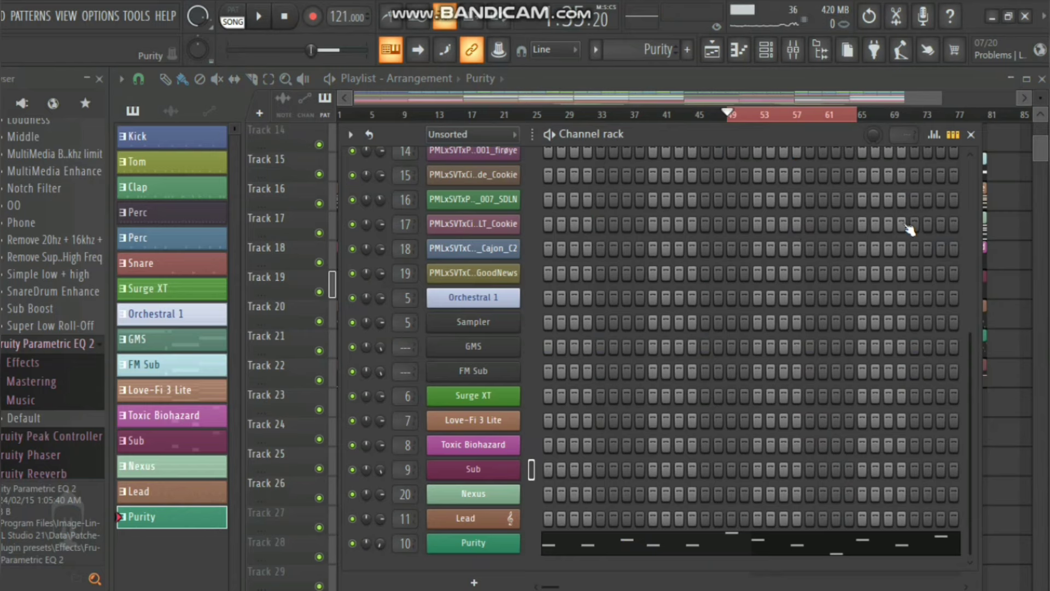
left_click(501, 544)
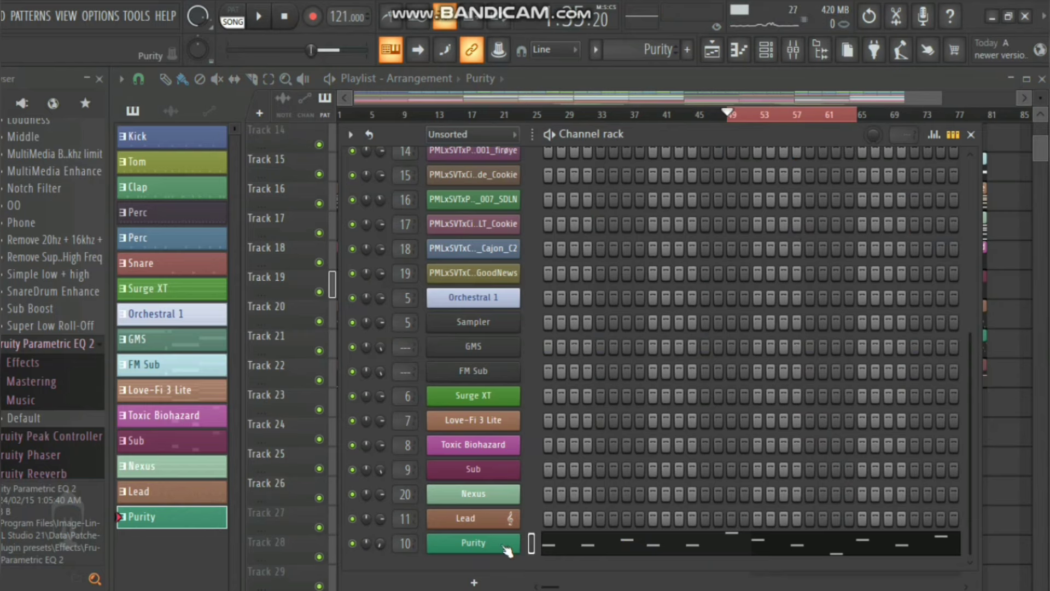
left_click(473, 543)
left_click(682, 550)
key("space")
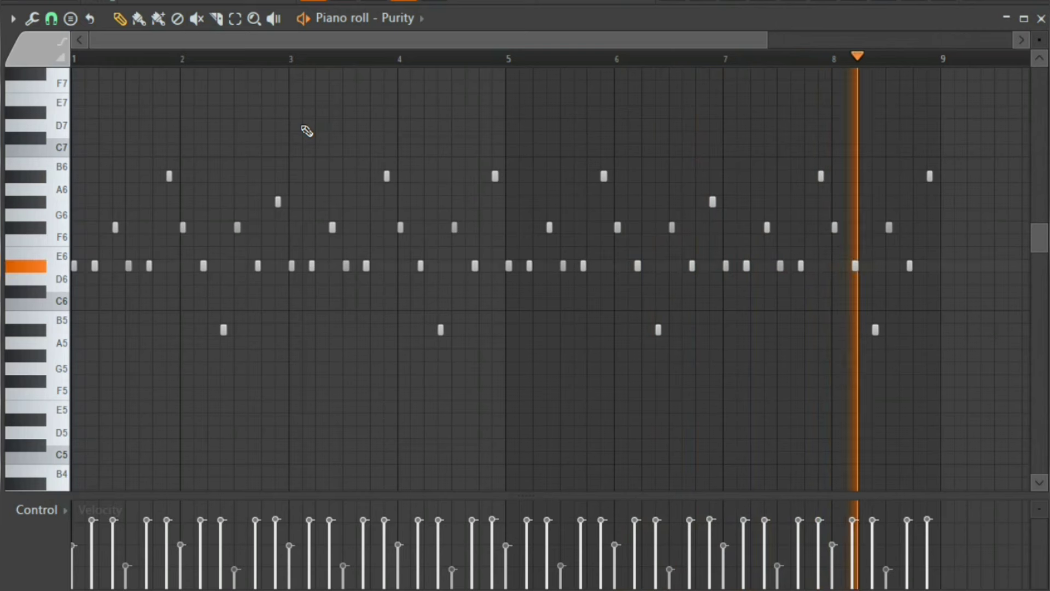
key("space")
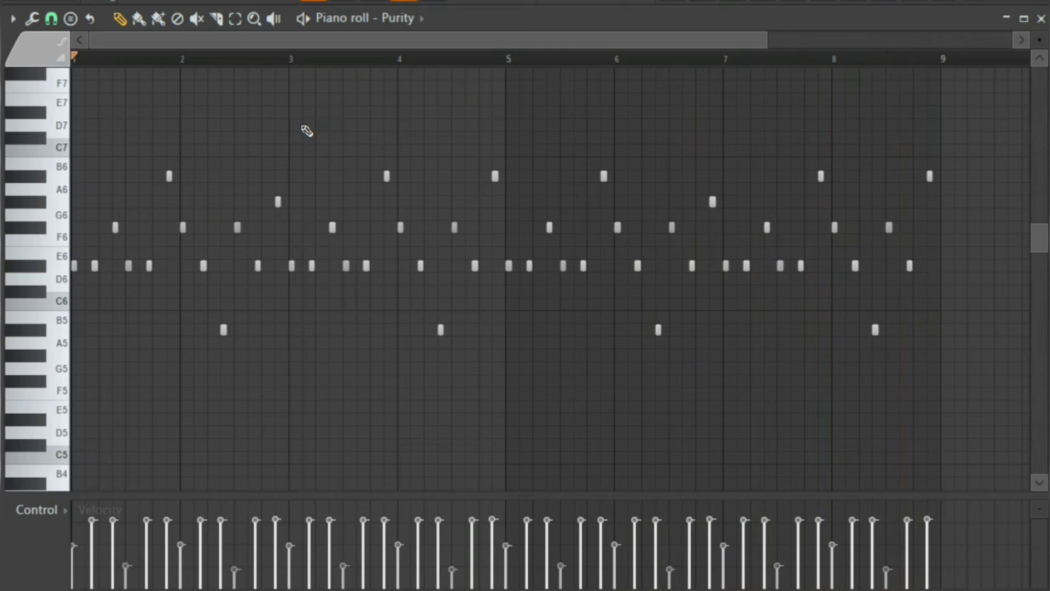
left_click_drag(297, 494, 302, 447)
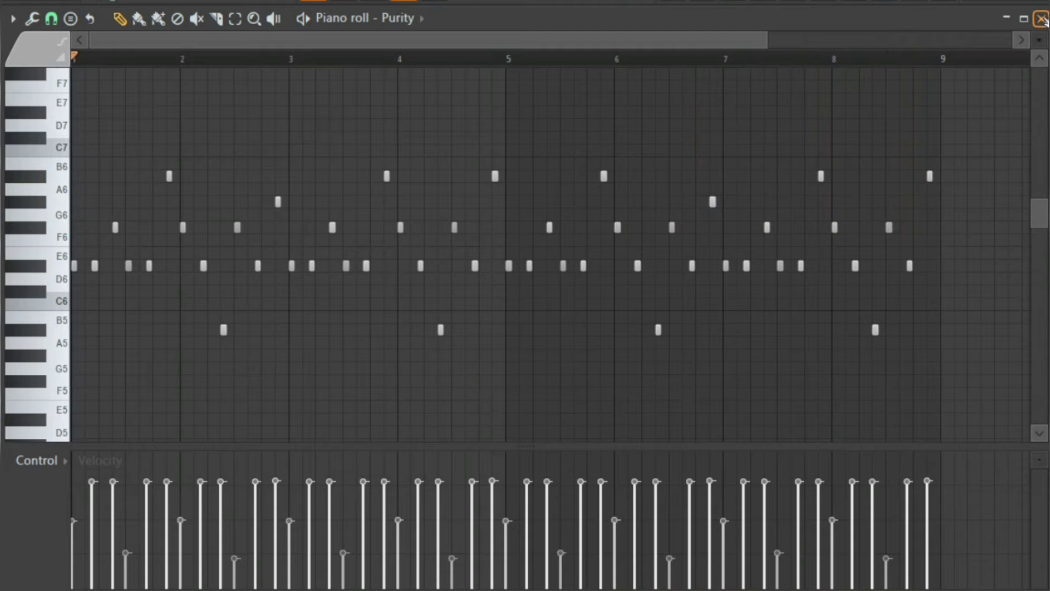
left_click(1041, 19)
Examine Fruity delay 2 on the Purity mixer track, compare the sound with it off and on, and return to the playlist.
key("F9")
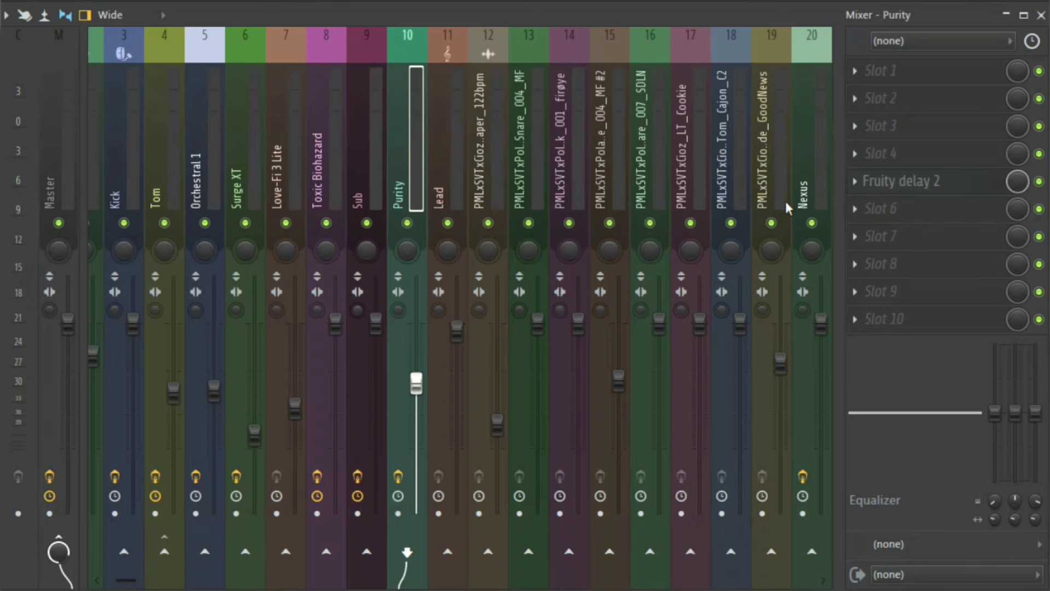
left_click(972, 194)
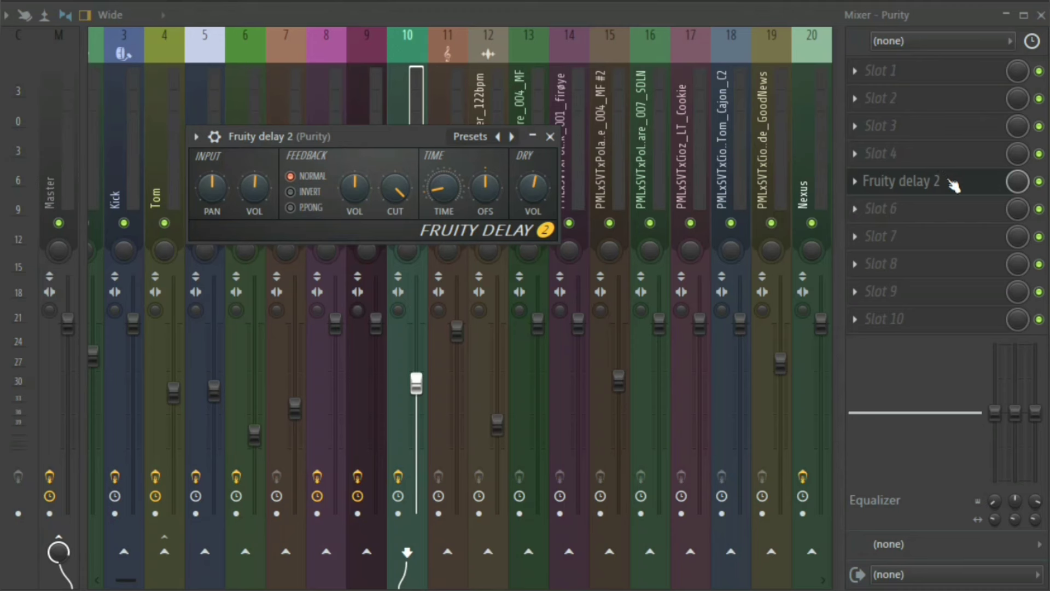
left_click(954, 186)
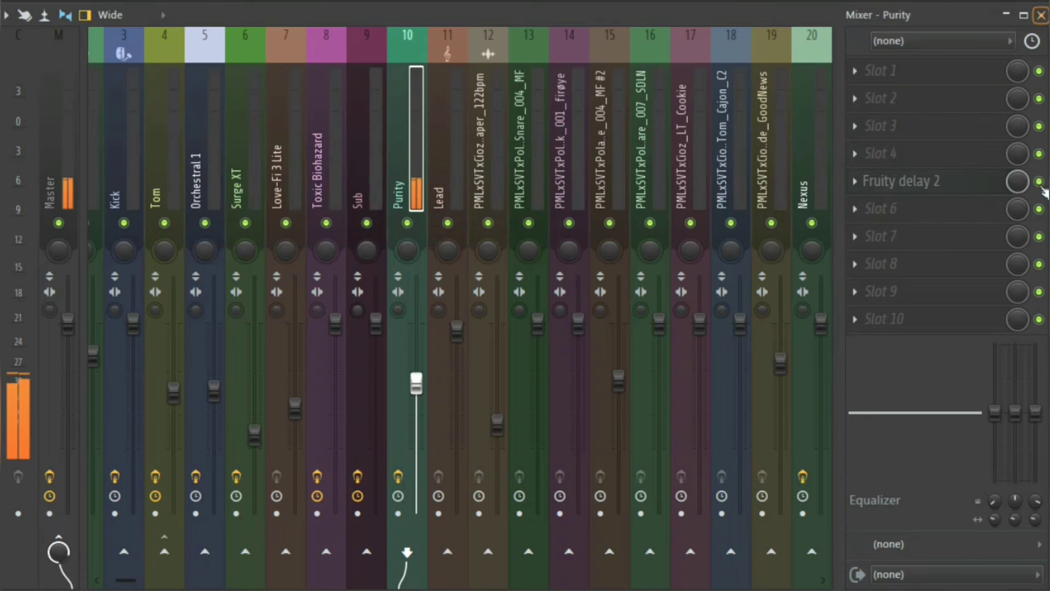
left_click(1041, 184)
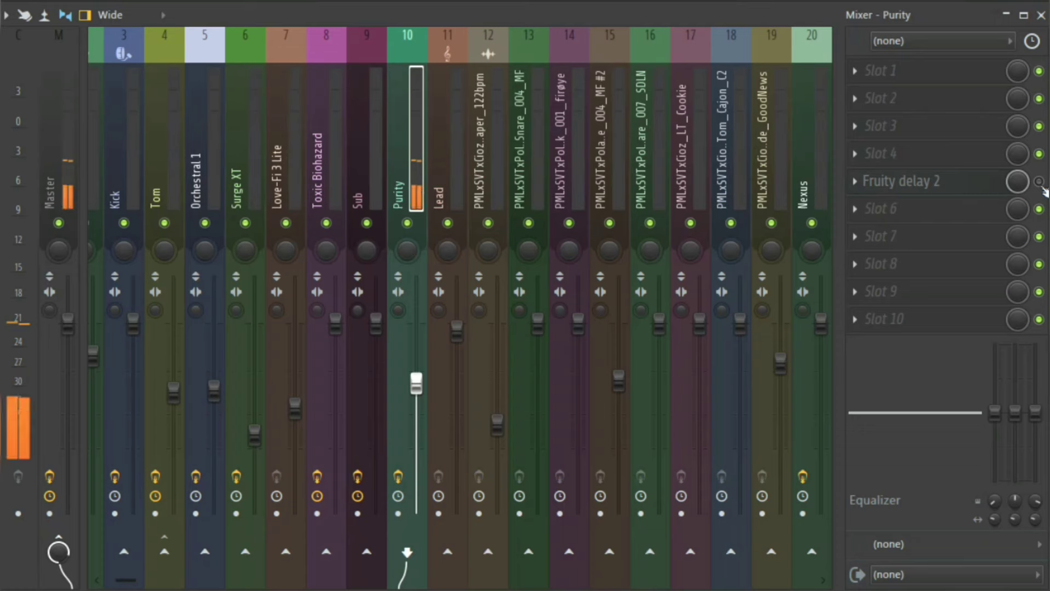
left_click(1039, 182)
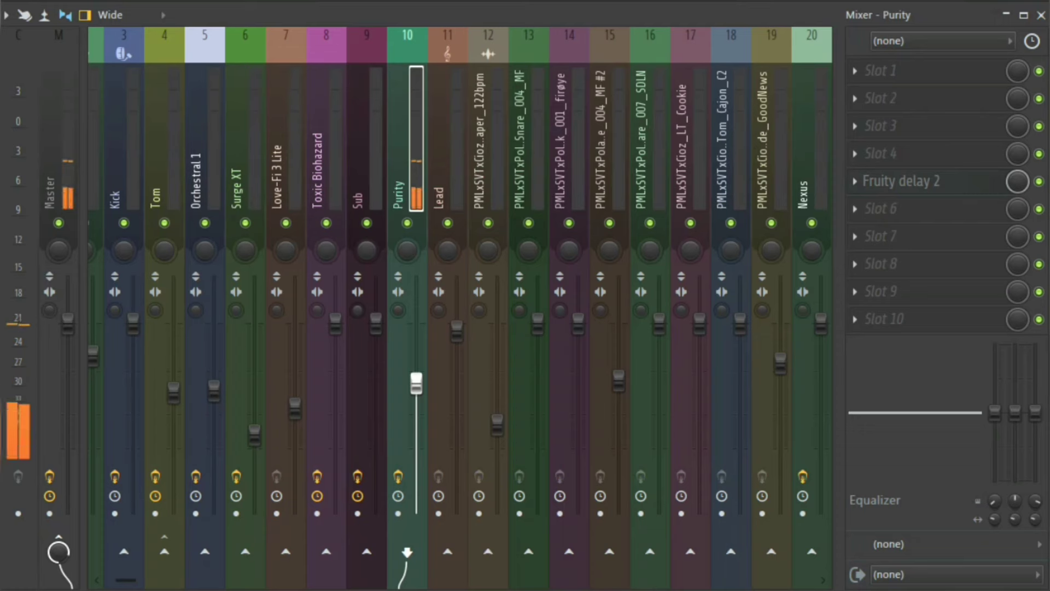
left_click(1041, 15)
left_click(966, 77)
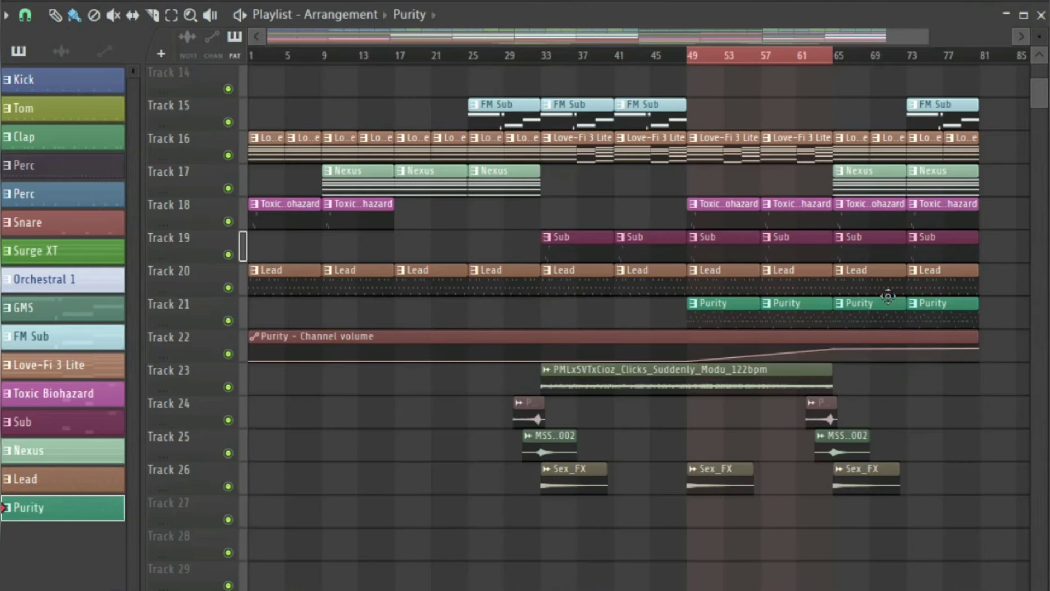
Clear the playlist's time selection over bars 49 to 64.
scroll(888, 100, "up", 2)
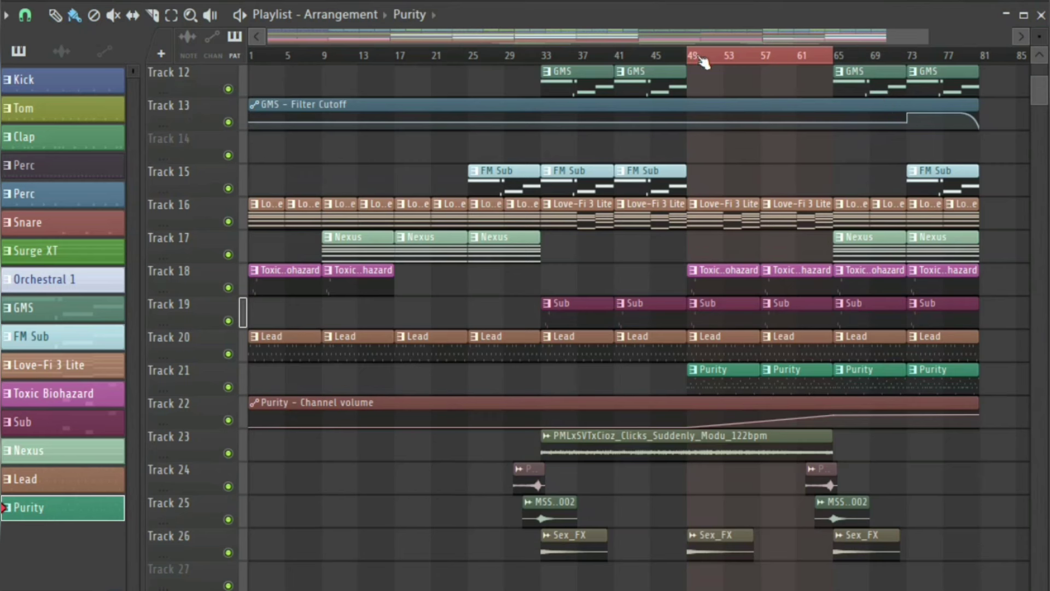
left_click_drag(835, 55, 856, 60)
left_click(841, 57)
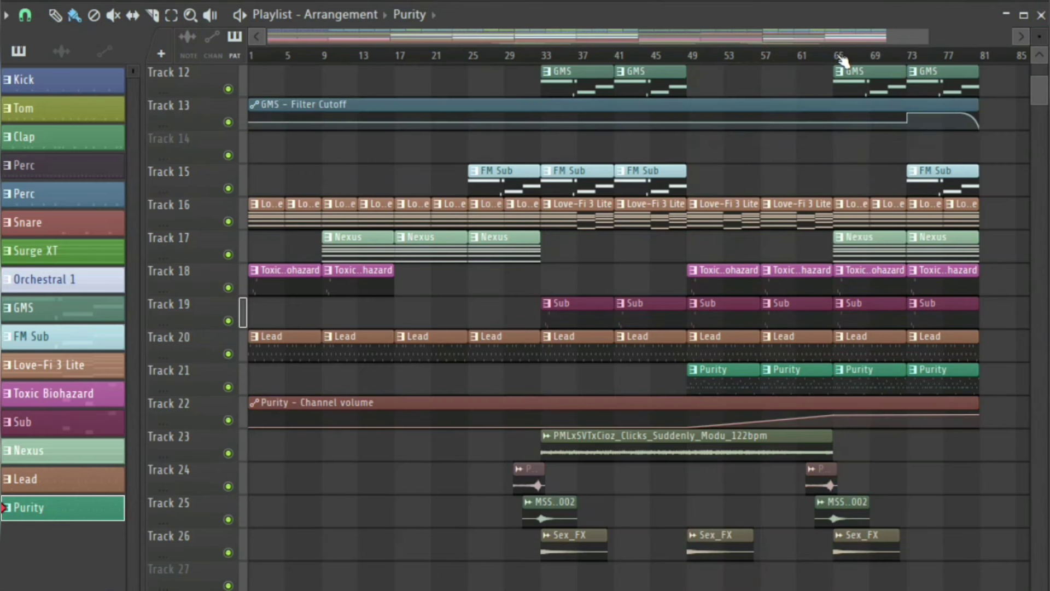
Solo Track 23, play from about bar 61, and turn on Tracks 24, 25 and 26 to hear the effect samples.
left_click(804, 54)
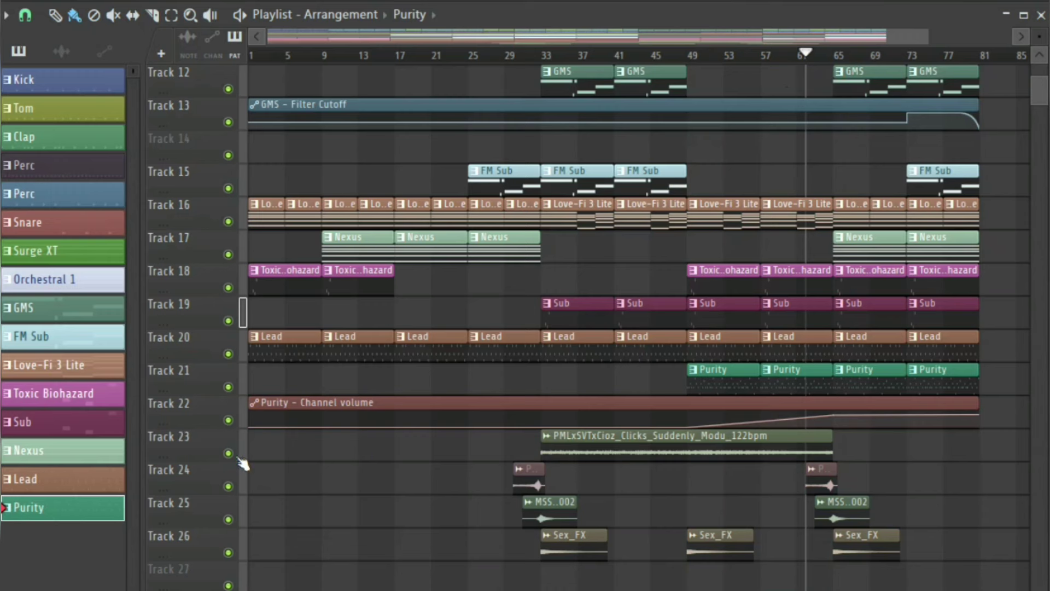
left_click(228, 454, "ctrl")
key("space")
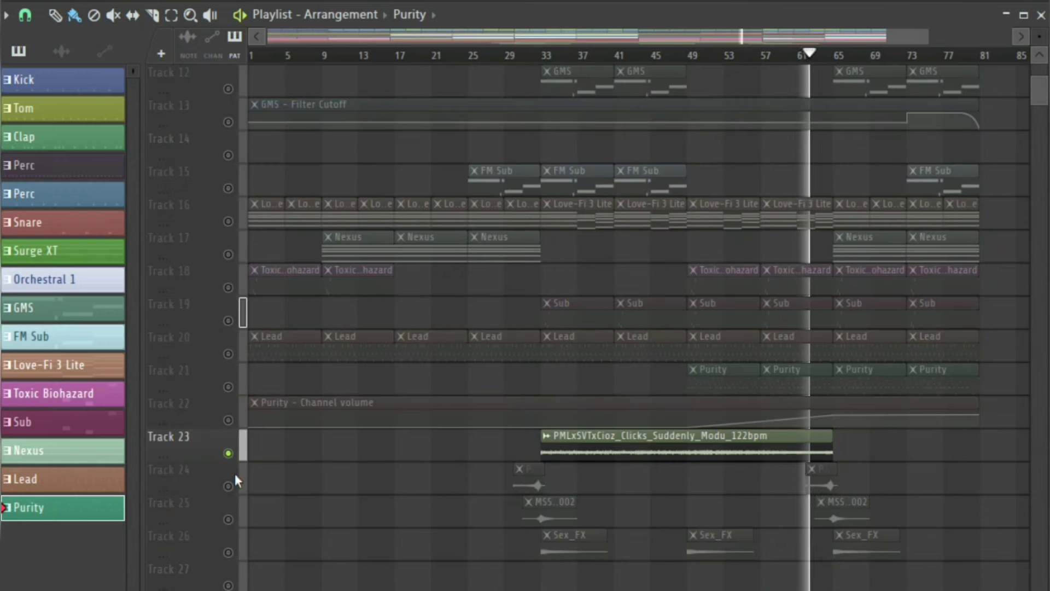
left_click(242, 476)
left_click(242, 509)
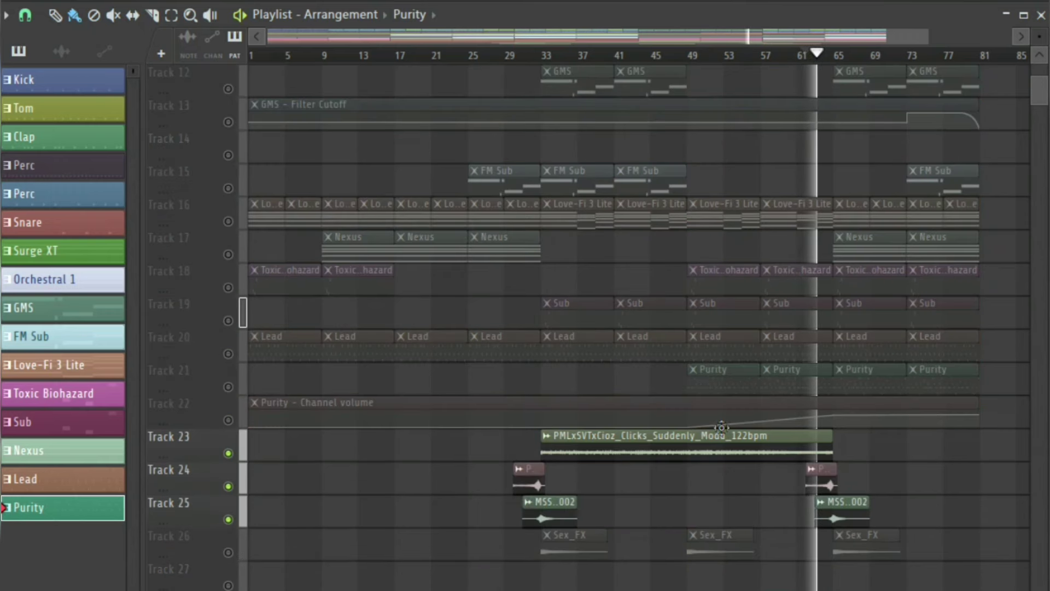
left_click(242, 542)
Turn on Track 8, listen to its Snare pattern and examine the steps in the Channel rack, then return to the playlist.
scroll(924, 246, "up", 5)
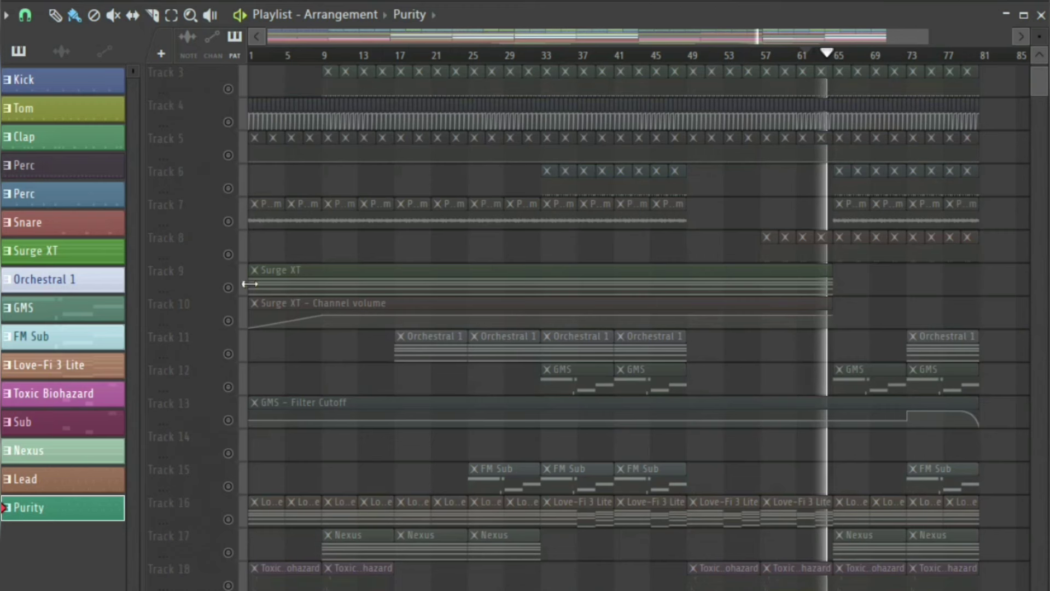
left_click(228, 254)
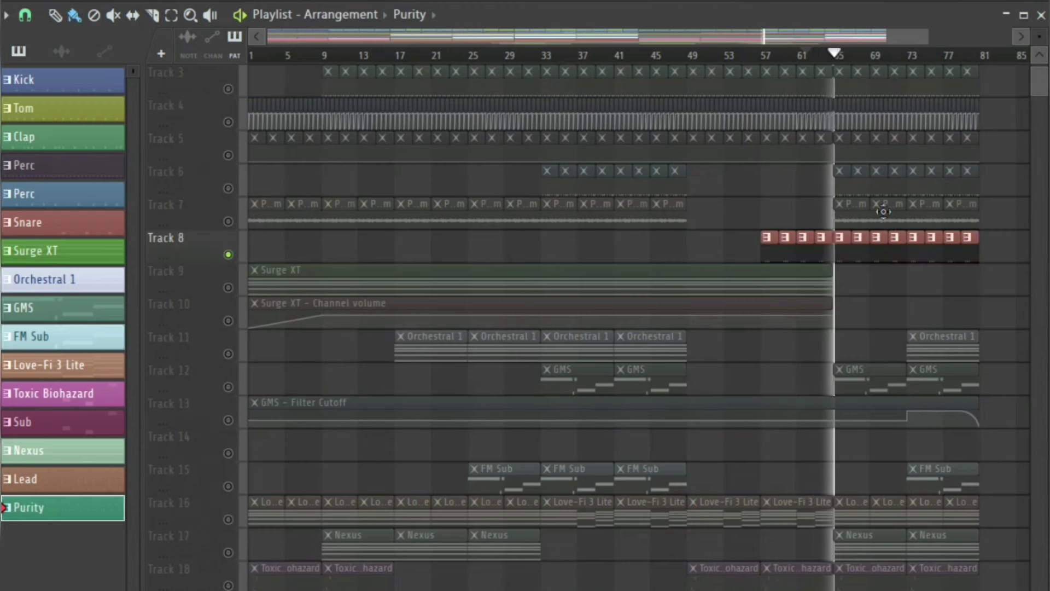
left_click(847, 248)
key("F6")
key("space")
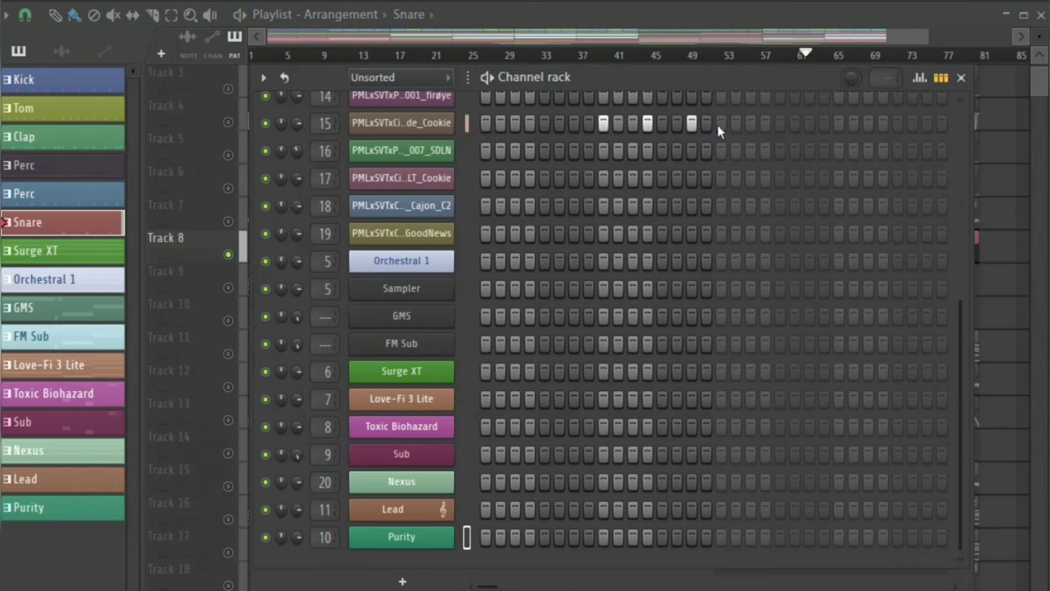
scroll(445, 123, "up", 4)
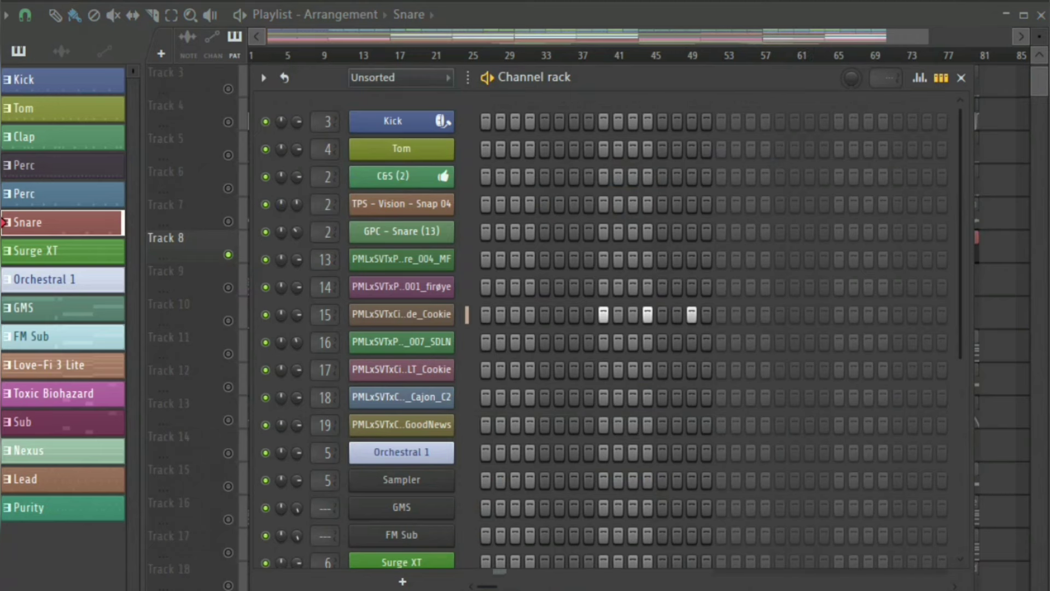
left_click(961, 77)
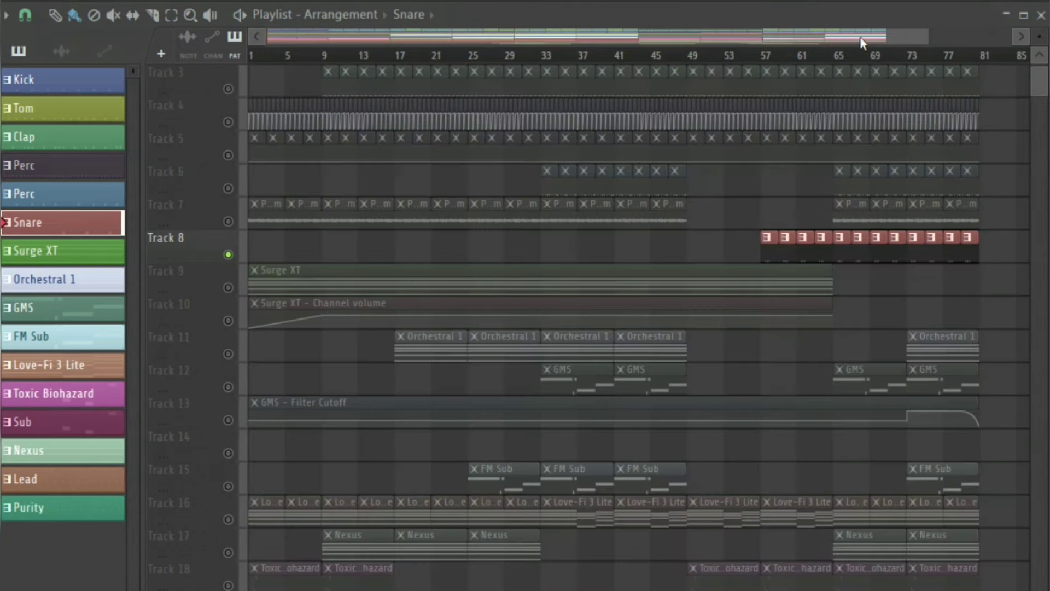
Play from bar 65, turn on Tracks 1 to 7, and listen to the drums and effects up to about bar 72.
left_click(836, 55)
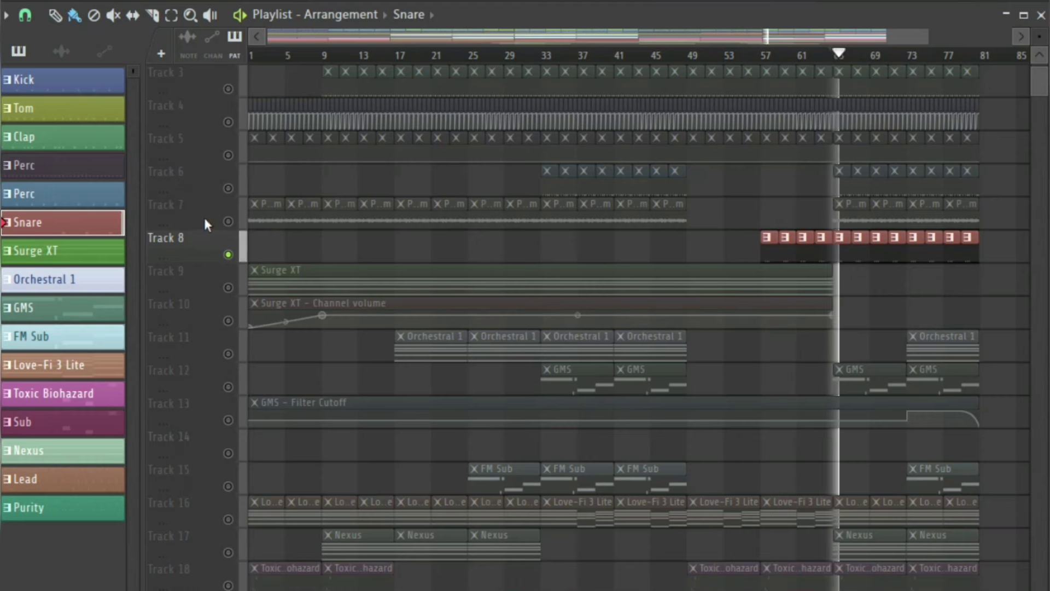
left_click_drag(228, 221, 232, 82)
scroll(243, 135, "up", 2)
scroll(243, 135, "up", 1)
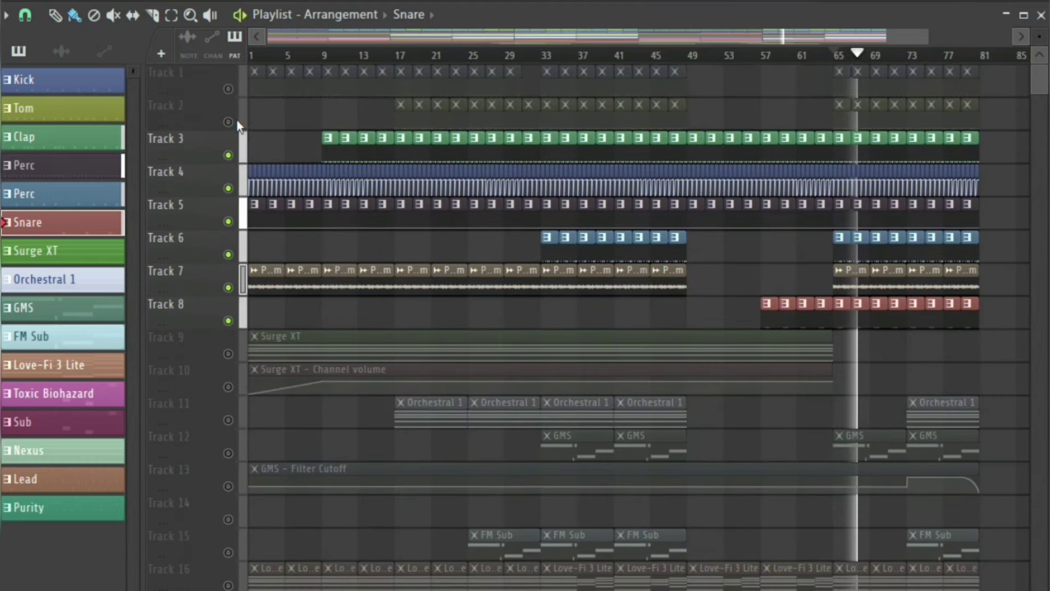
left_click_drag(230, 121, 231, 89)
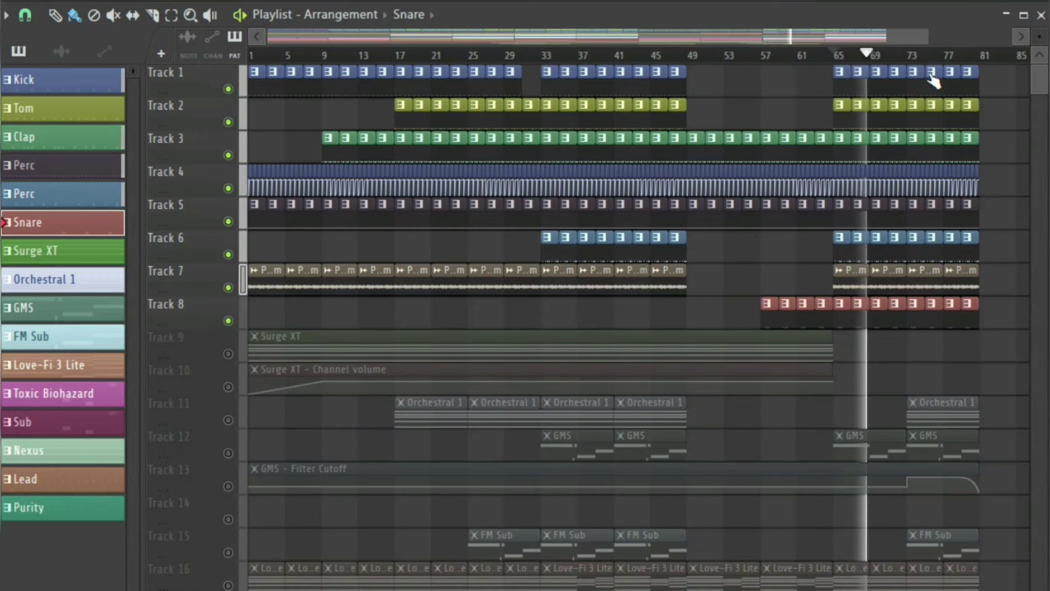
scroll(958, 89, "down", 1)
scroll(957, 89, "down", 4)
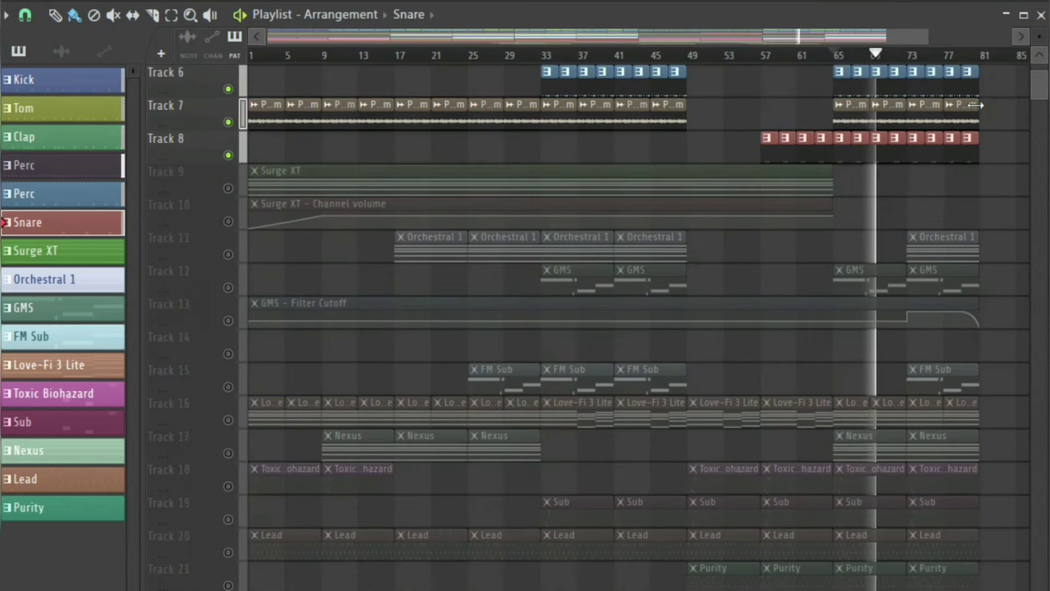
scroll(979, 105, "down", 6)
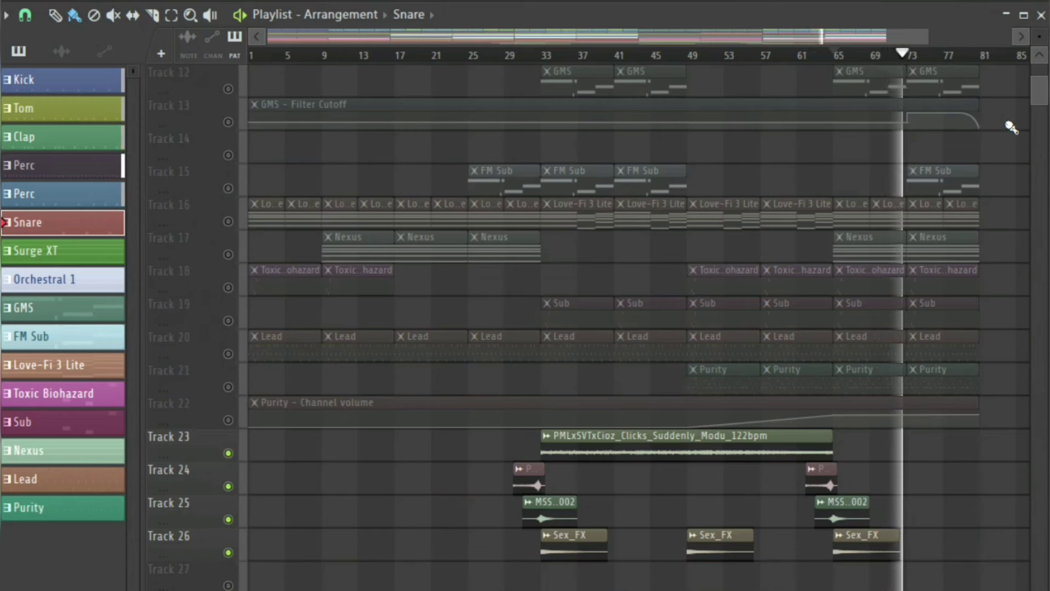
key("space")
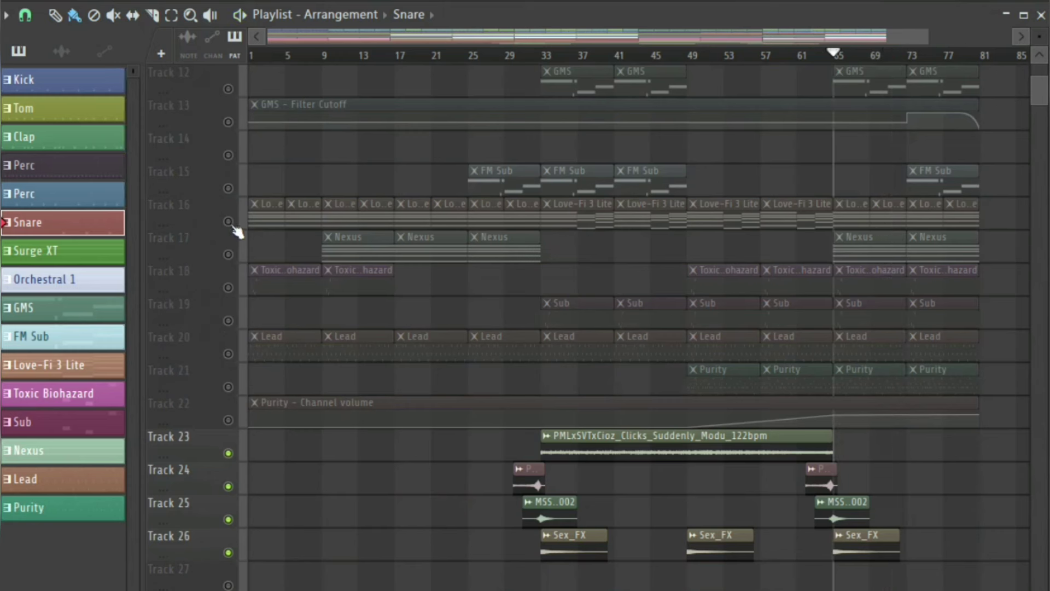
Select the Nexus pattern from Track 17 and turn all the muted playlist tracks back on.
left_click(874, 249)
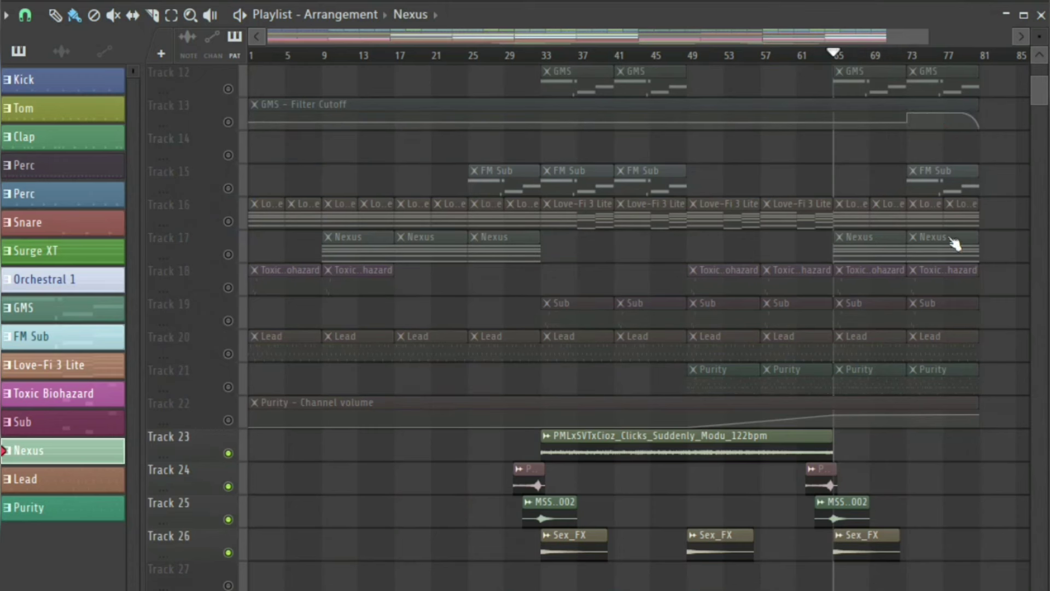
left_click(229, 255)
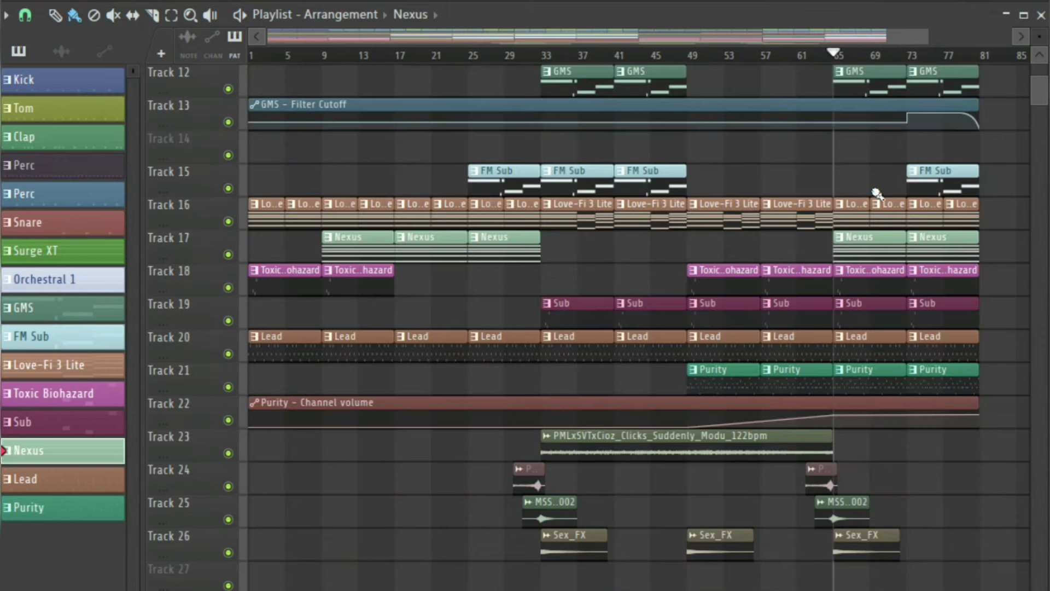
Review the patterns used from bar 65 by selecting the Purity, Lead, Sub, Nexus and GMS clips one after another.
left_click(878, 374)
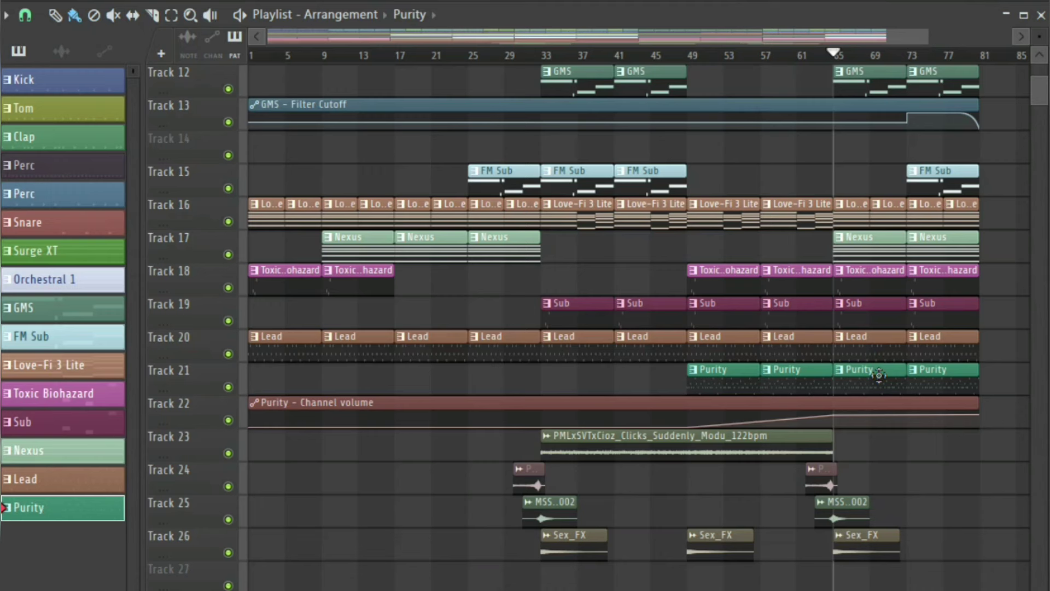
left_click(882, 352)
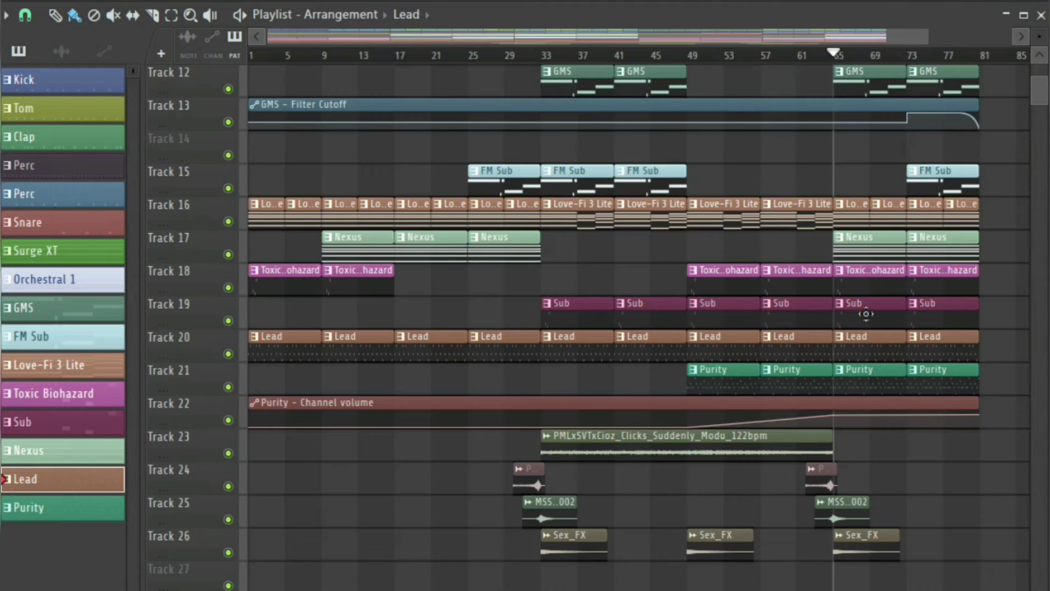
left_click(866, 313)
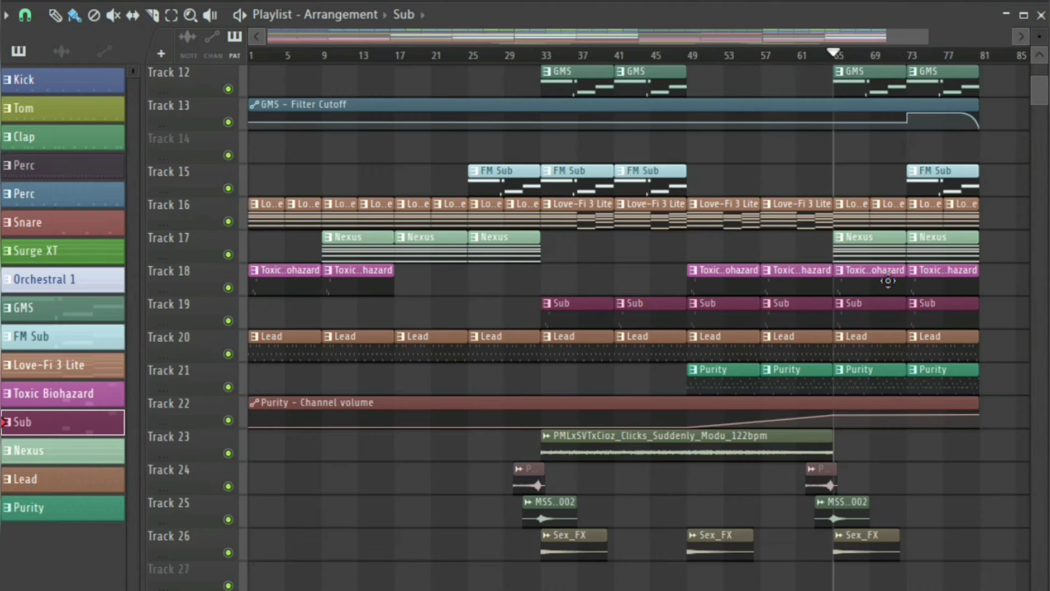
scroll(880, 296, "up", 2)
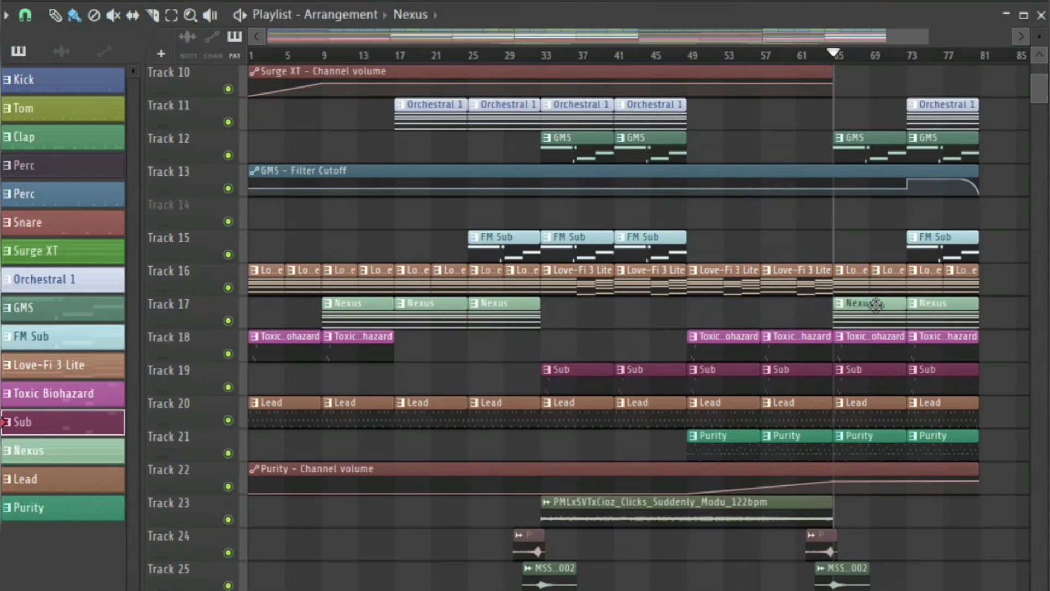
left_click(876, 304)
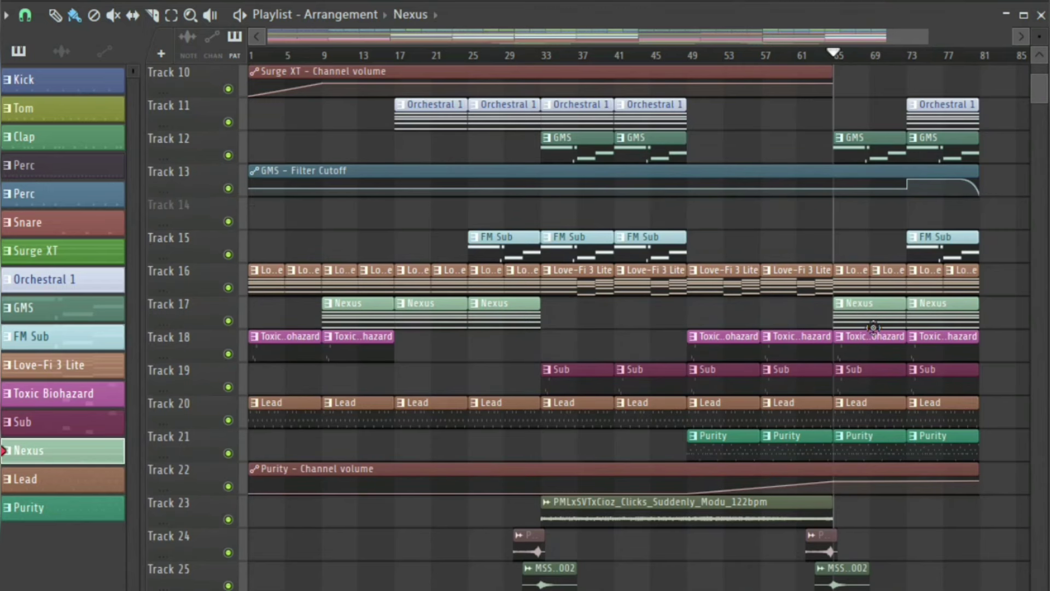
scroll(979, 164, "up", 4)
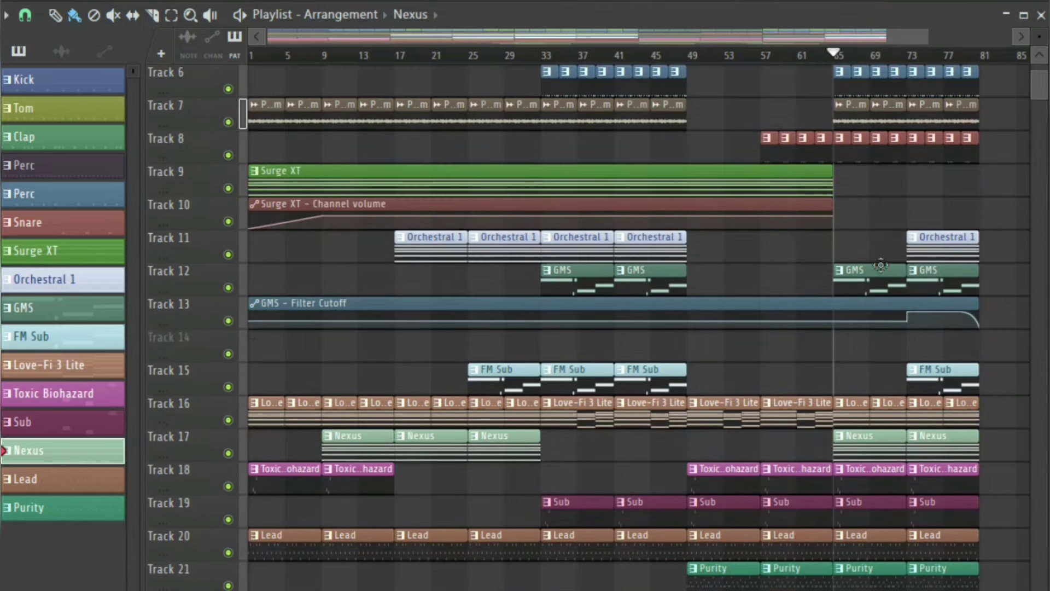
left_click(876, 283)
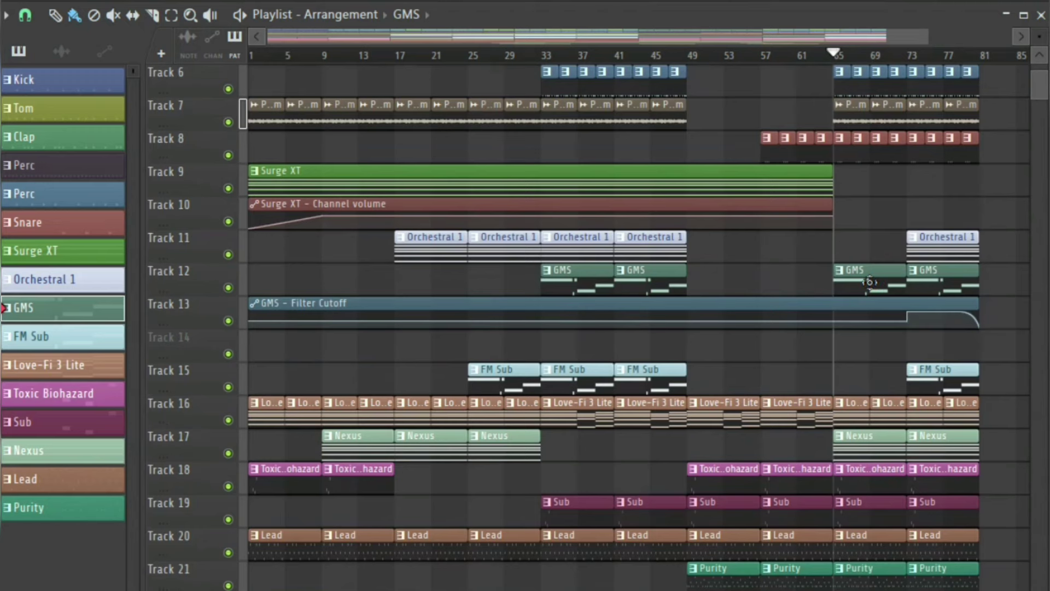
Listen to the full arrangement with all tracks on, following the playhead through the upper and lower playlist tracks into the final section.
scroll(888, 116, "up", 5)
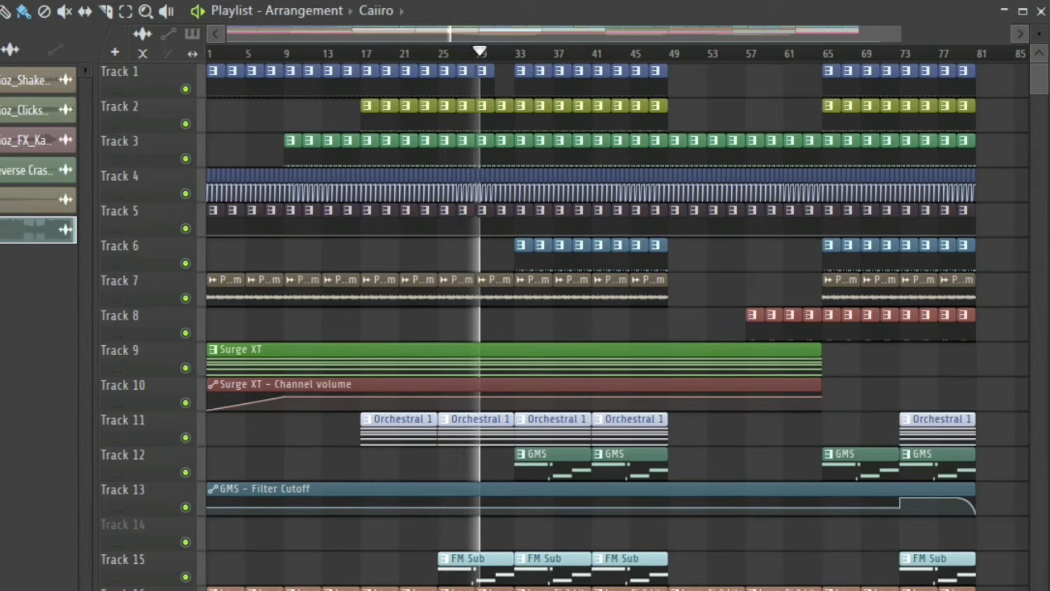
scroll(919, 187, "down", 6)
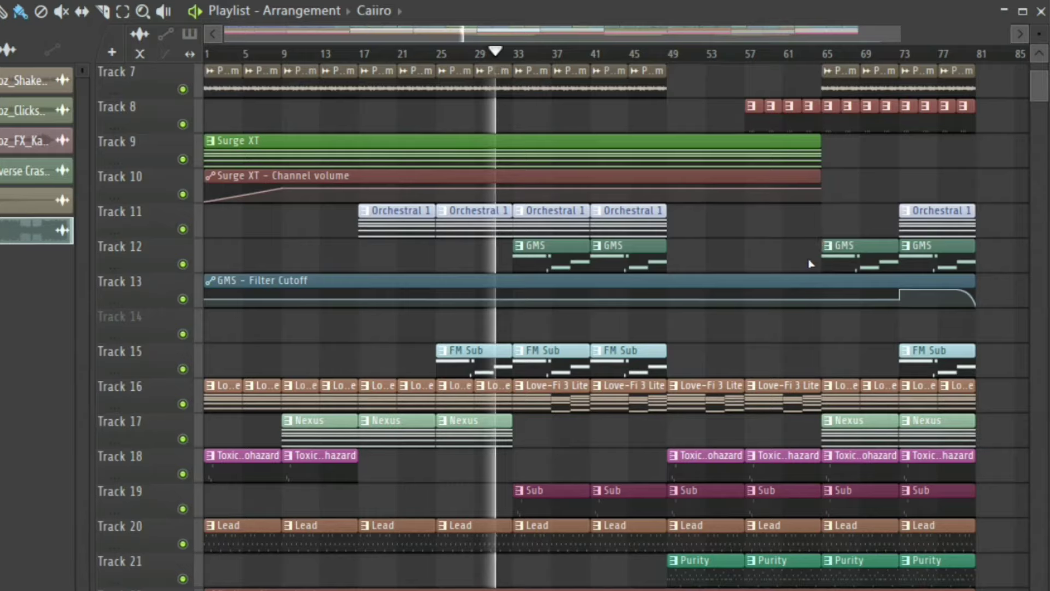
scroll(761, 296, "down", 6)
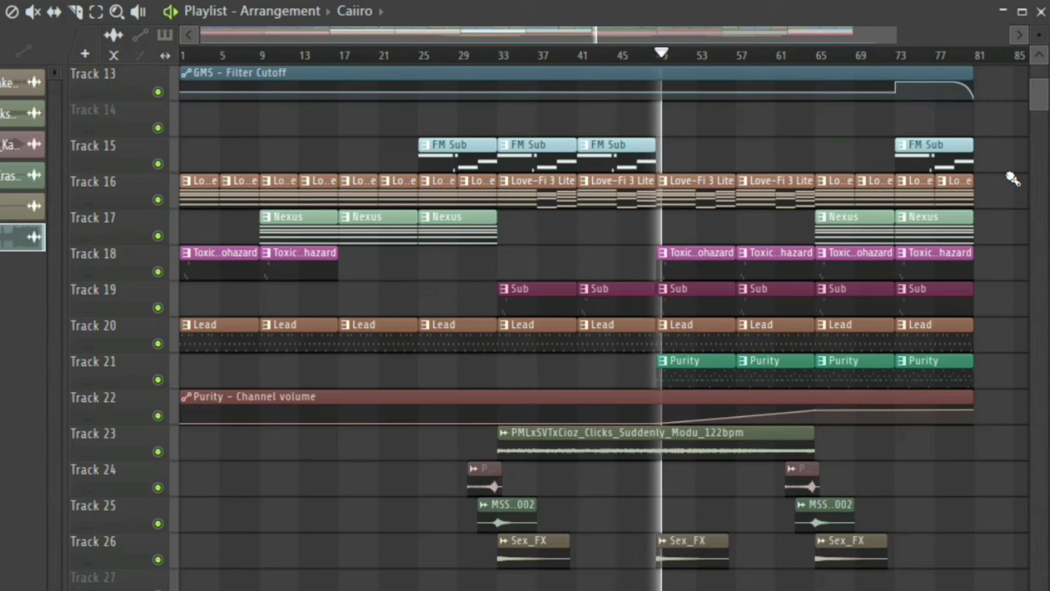
scroll(1013, 179, "up", 4)
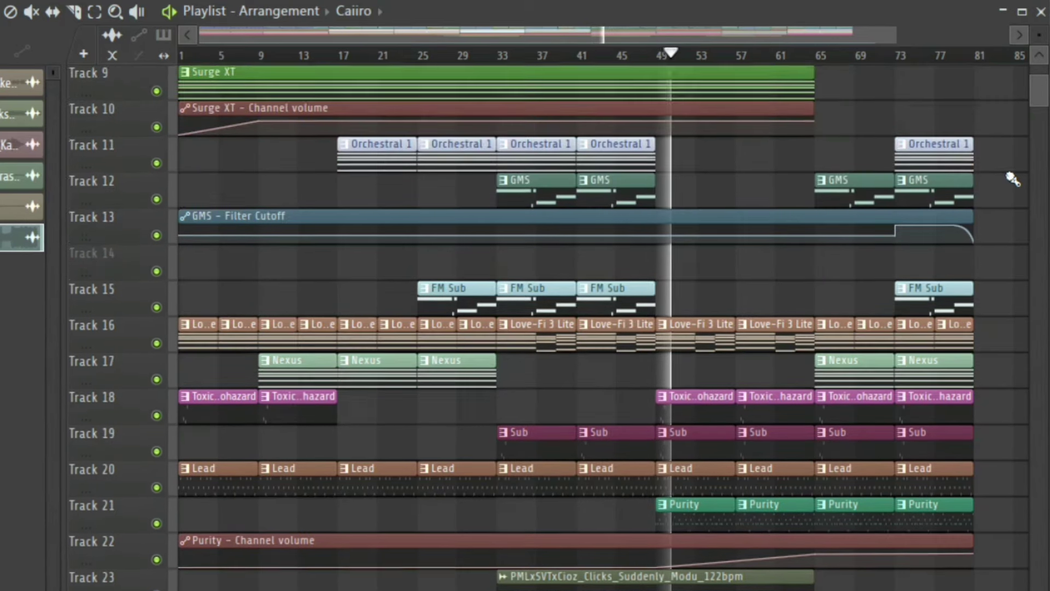
scroll(1013, 178, "up", 3)
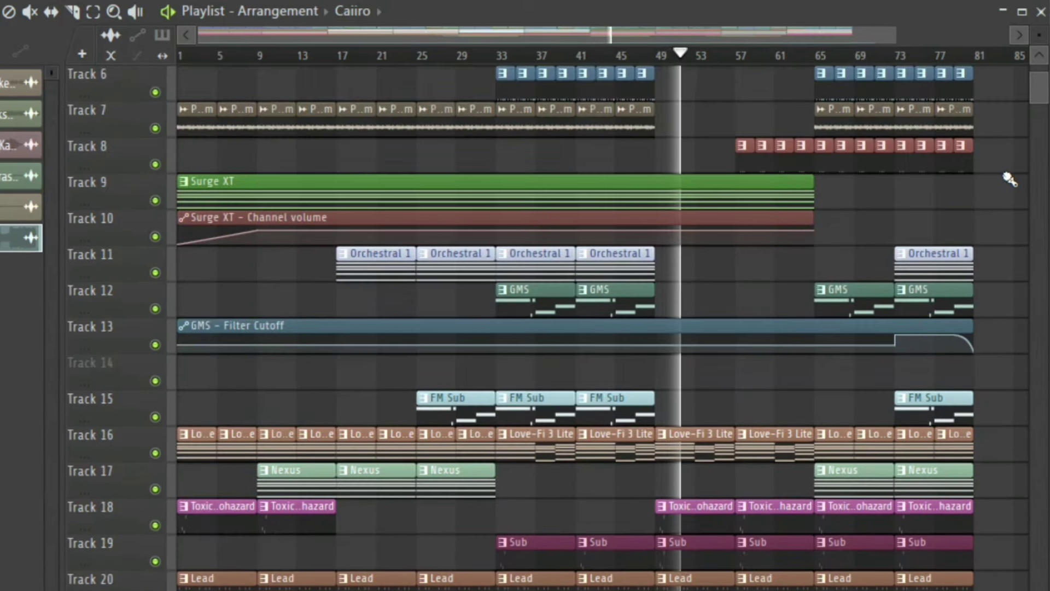
scroll(1010, 179, "up", 5)
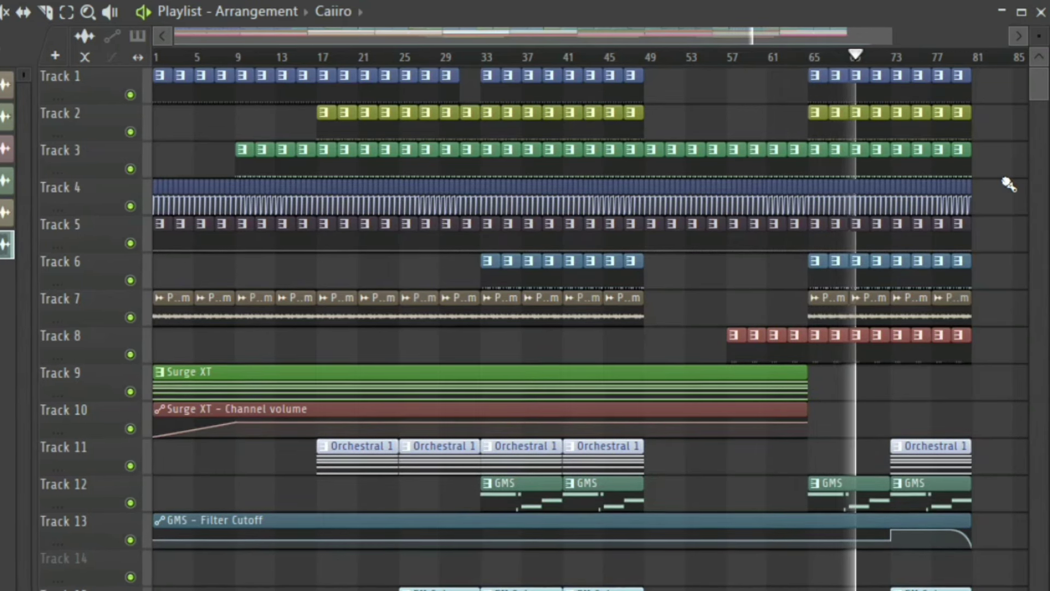
scroll(1008, 363, "down", 2)
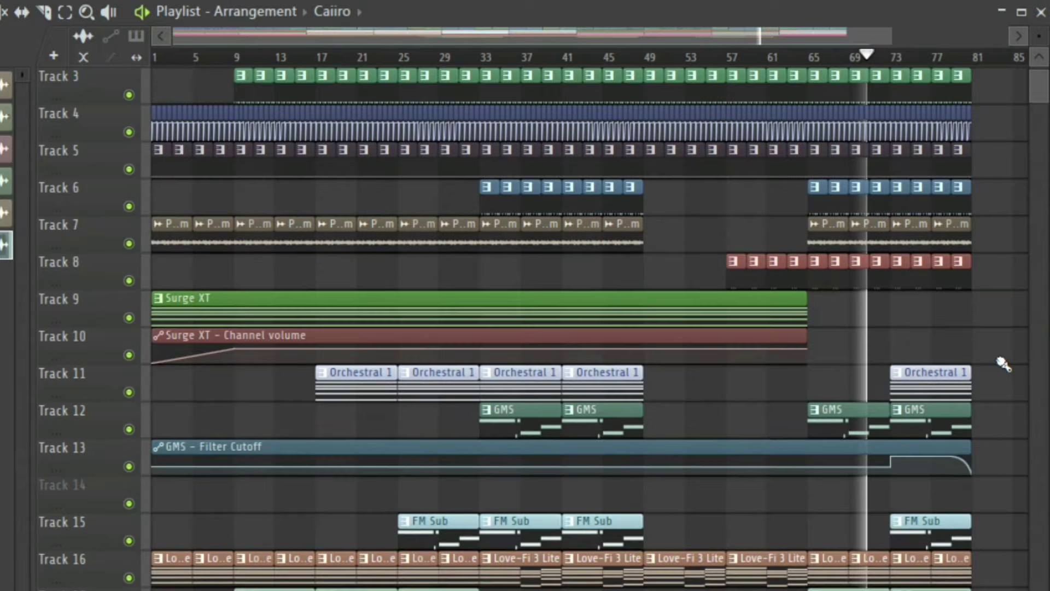
scroll(1001, 365, "down", 4)
scroll(1000, 359, "down", 3)
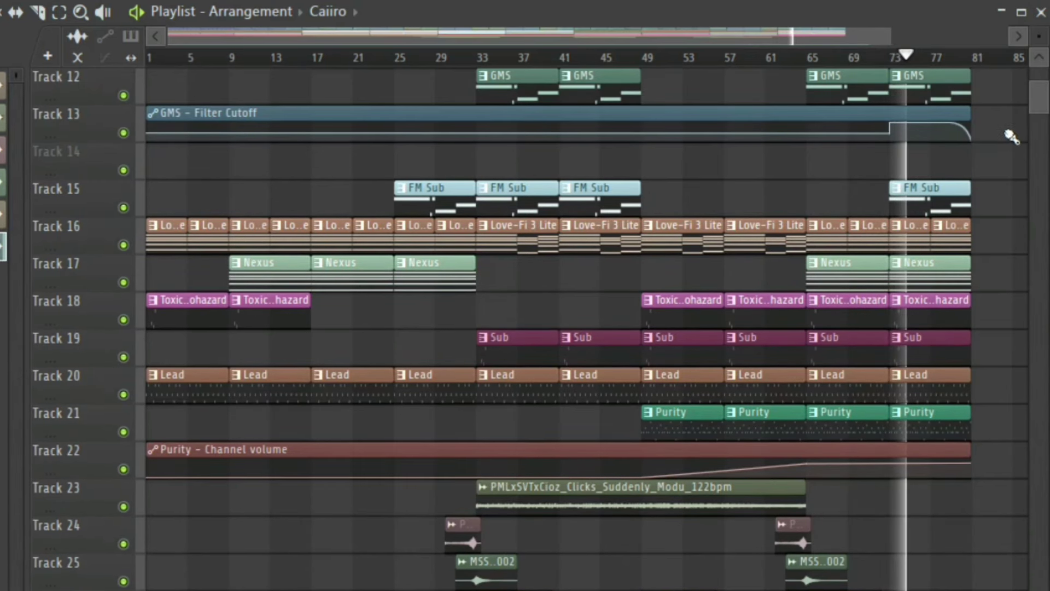
left_click_drag(972, 97, 975, 98)
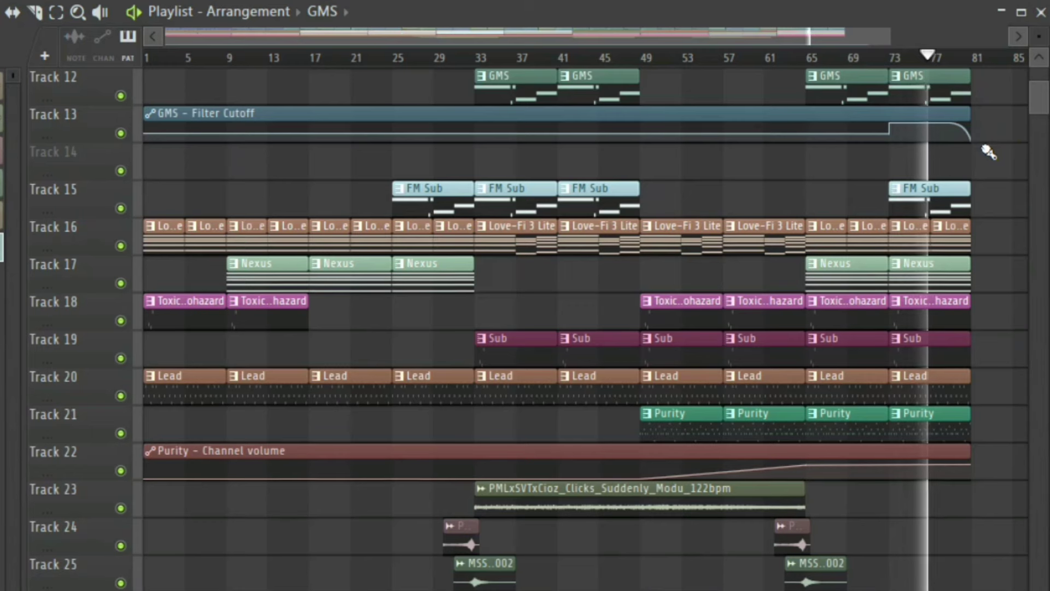
scroll(990, 152, "up", 7)
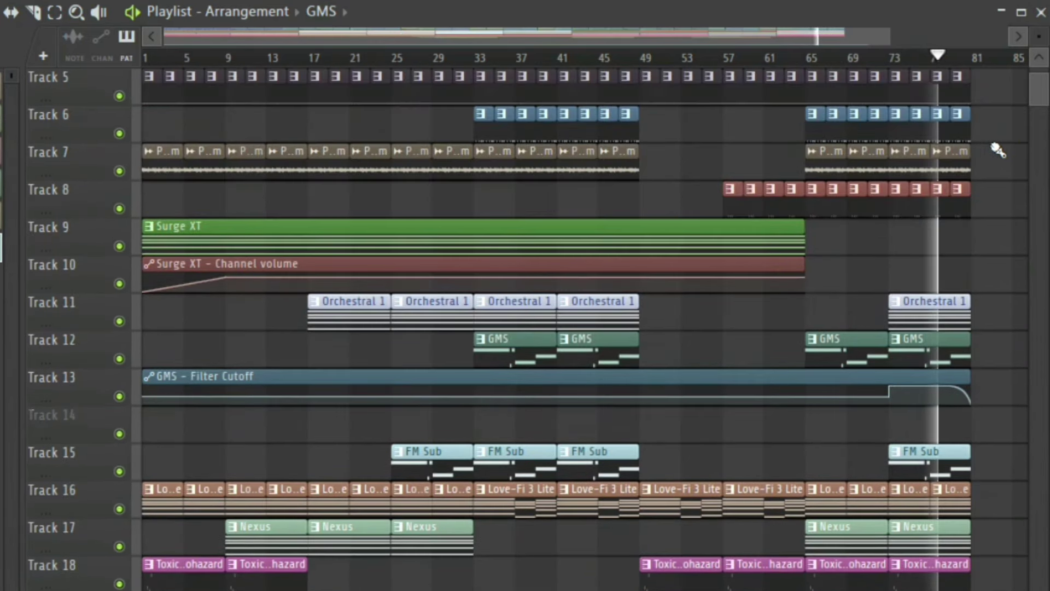